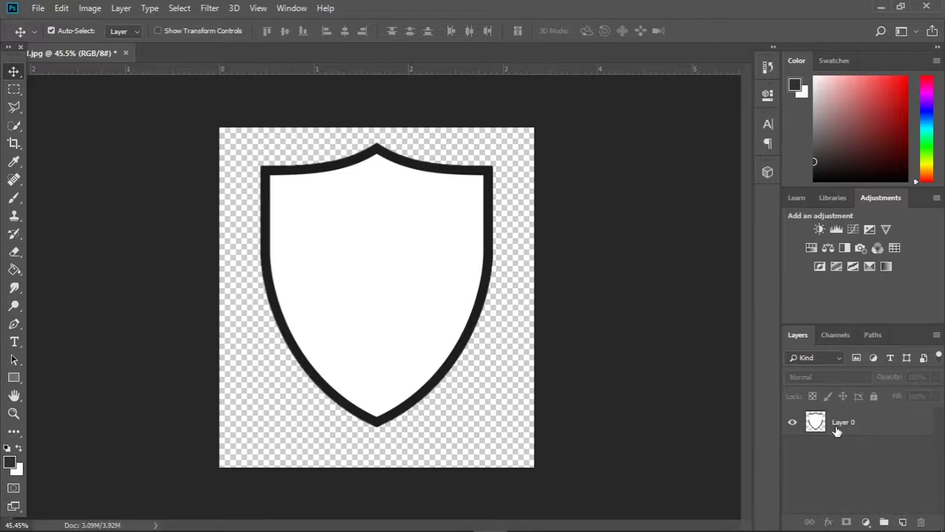
# Open the golden griffin eagle image from the File menu
pyautogui.click(37, 7)
pyautogui.click(51, 38)
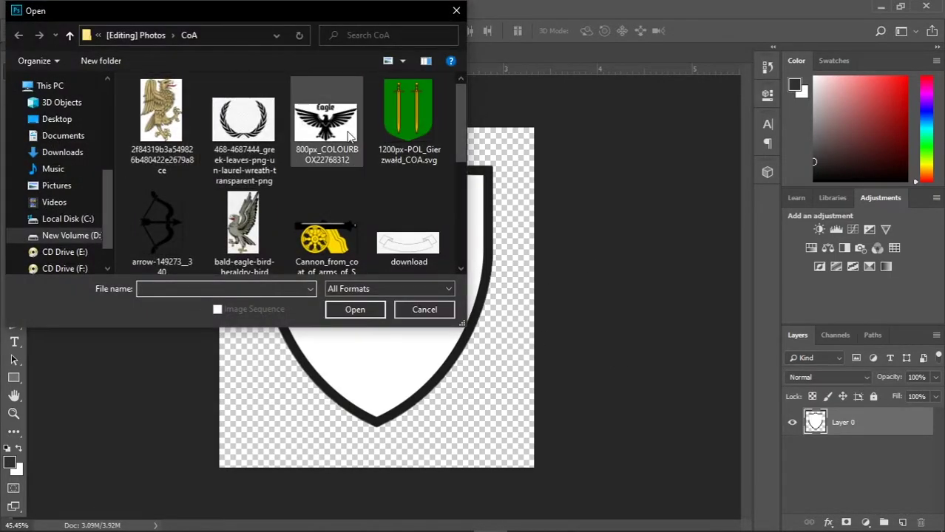
pyautogui.scroll(-3, 348, 134)
pyautogui.scroll(3, 390, 143)
pyautogui.doubleClick(152, 140)
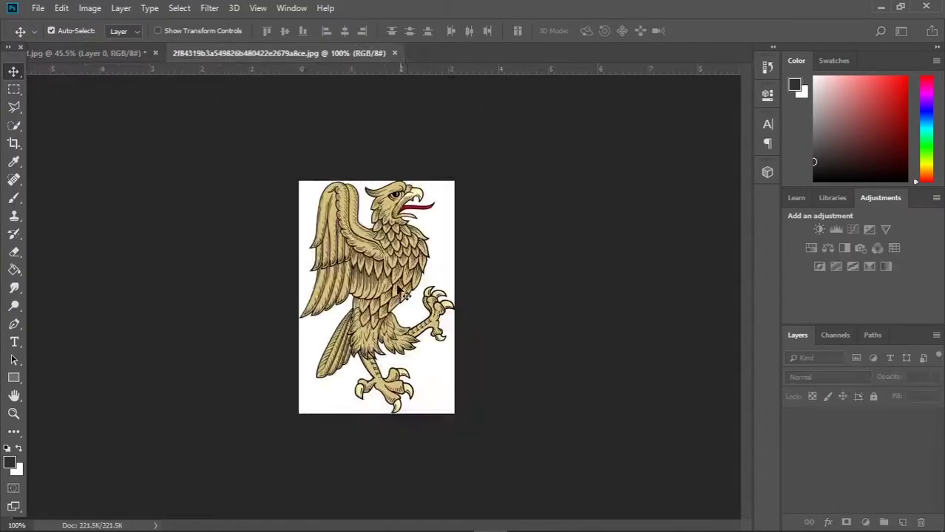
# Shrink the shield, centre it on the canvas and nudge it slightly up
pyautogui.click(74, 53)
pyautogui.hotkey('ctrl', 't')
pyautogui.moveTo(492, 145); pyautogui.dragTo(415, 239)
pyautogui.press('Return')
pyautogui.click(344, 31)
pyautogui.click(285, 31)
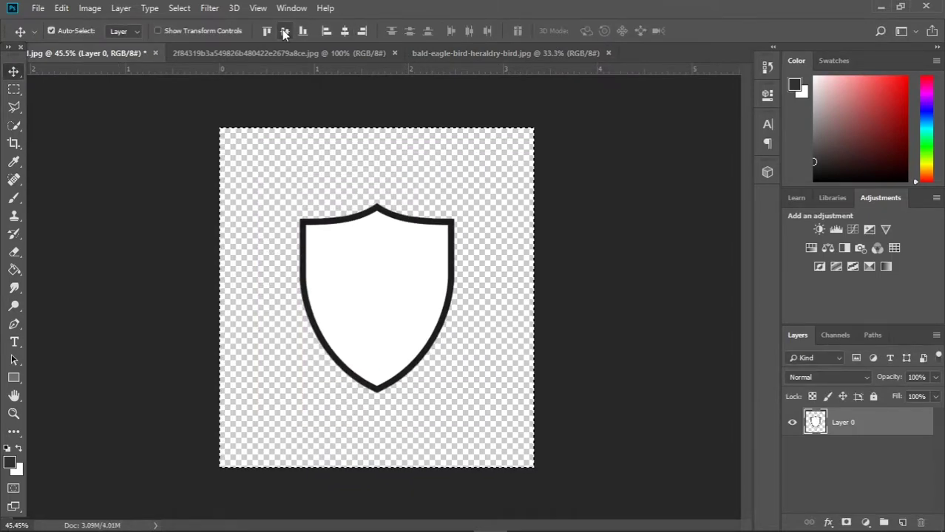
pyautogui.moveTo(390, 289); pyautogui.dragTo(390, 277)
# Convert the bald eagle image's locked background into a regular layer
pyautogui.click(503, 53)
pyautogui.doubleClick(843, 422)
pyautogui.click(582, 158)
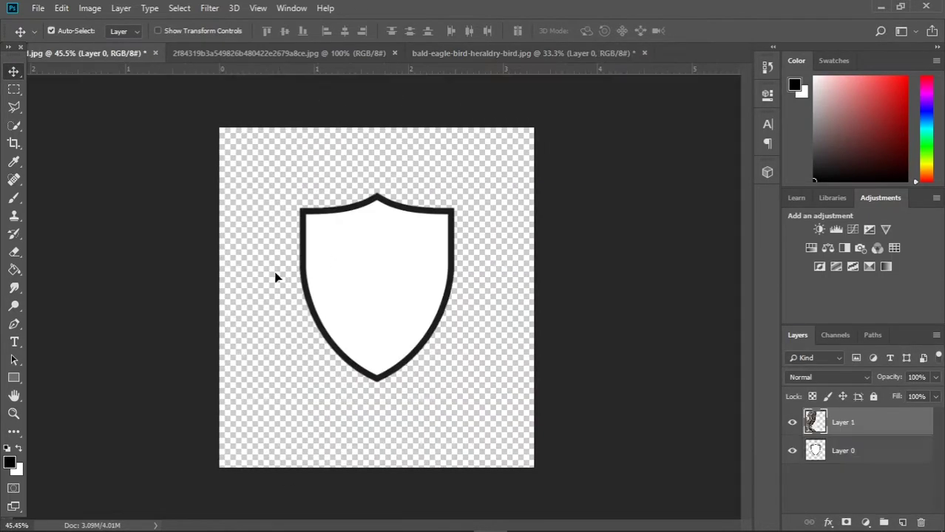
pyautogui.click(421, 53)
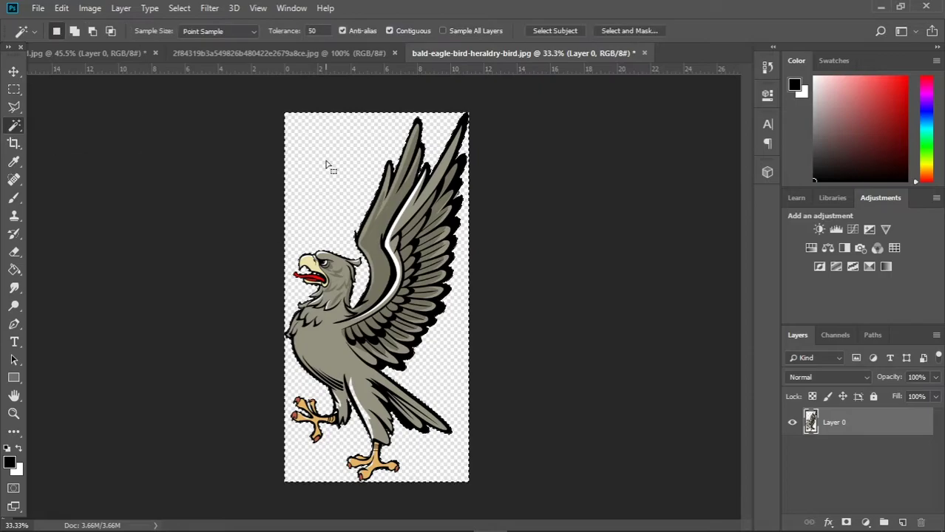
# Bring the grey eagle into the shield document, scaled beside the shield's left edge
pyautogui.press('v')
pyautogui.moveTo(329, 166); pyautogui.dragTo(386, 238)
pyautogui.hotkey('ctrl', 't')
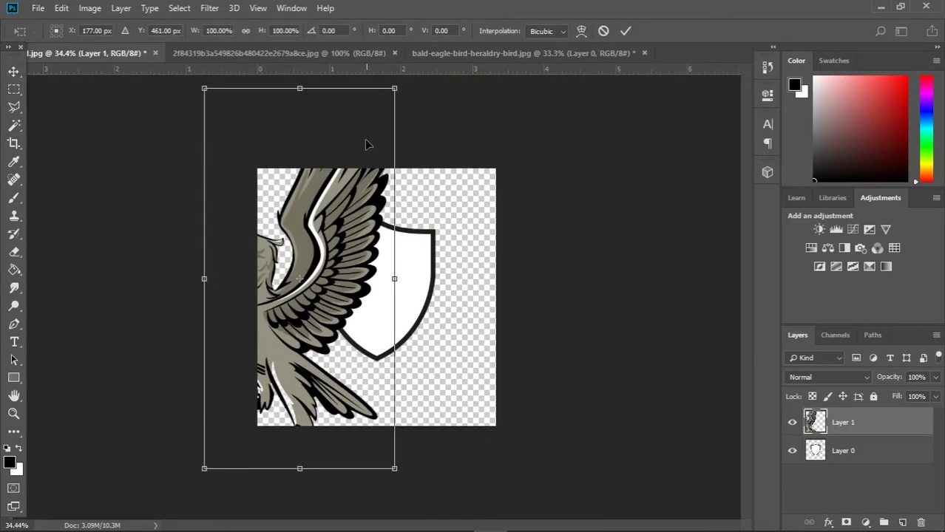
pyautogui.moveTo(395, 88); pyautogui.dragTo(285, 264)
pyautogui.hotkey('ctrl', '0')
pyautogui.press('Return')
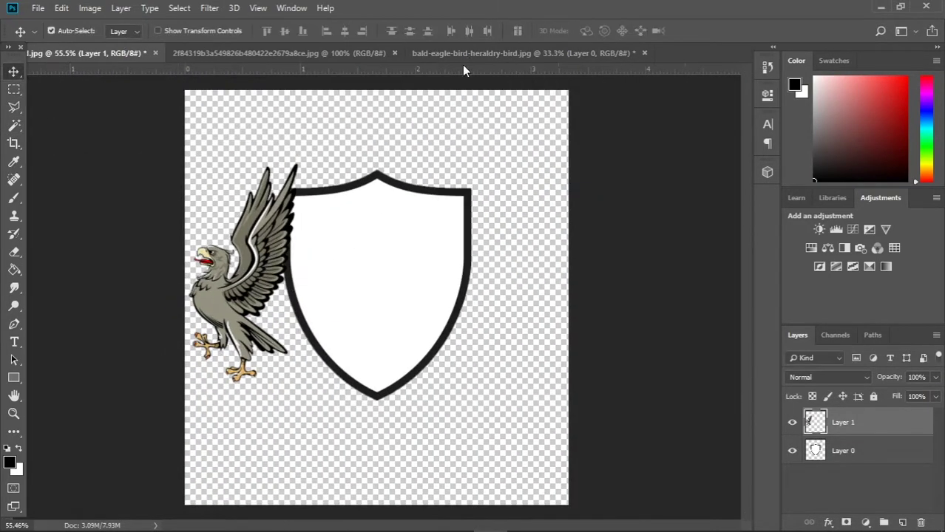
# Select the golden eagle's background with the Magic Wand
pyautogui.click(281, 54)
pyautogui.press('w')
pyautogui.click(309, 364)
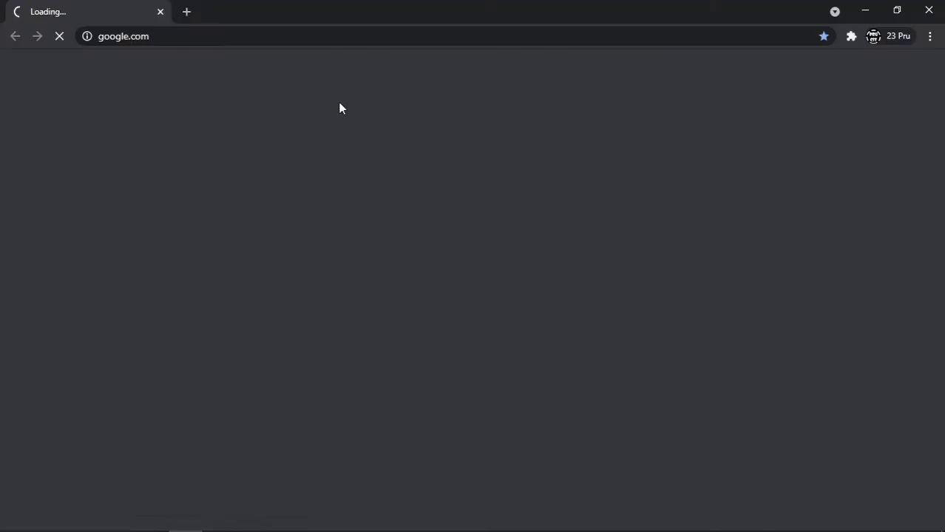
# Search Google for 'coat of arms' and scroll the results
pyautogui.write('coat of arms')
pyautogui.press('Return')
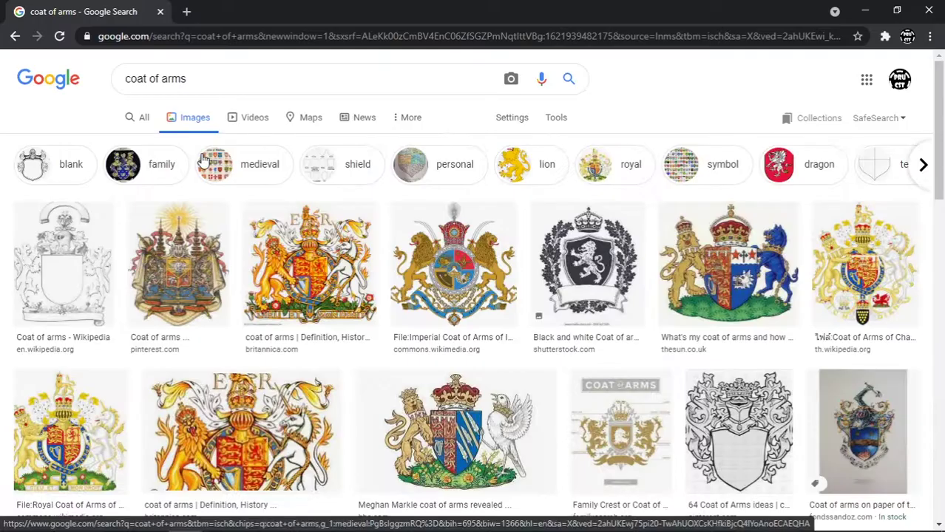
pyautogui.scroll(-1, 203, 215)
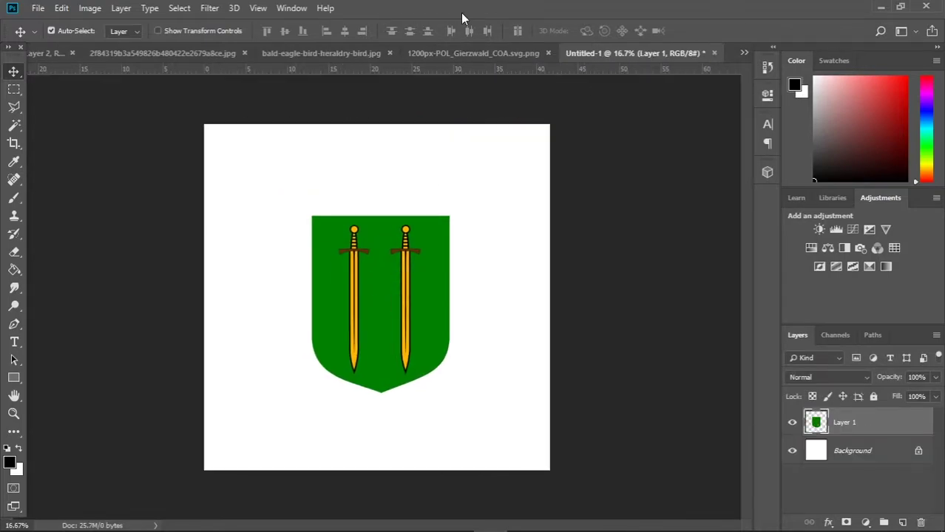
# Close shield.jpg without saving and remove the duplicate golden eagle layer
pyautogui.click(155, 54)
pyautogui.click(472, 213)
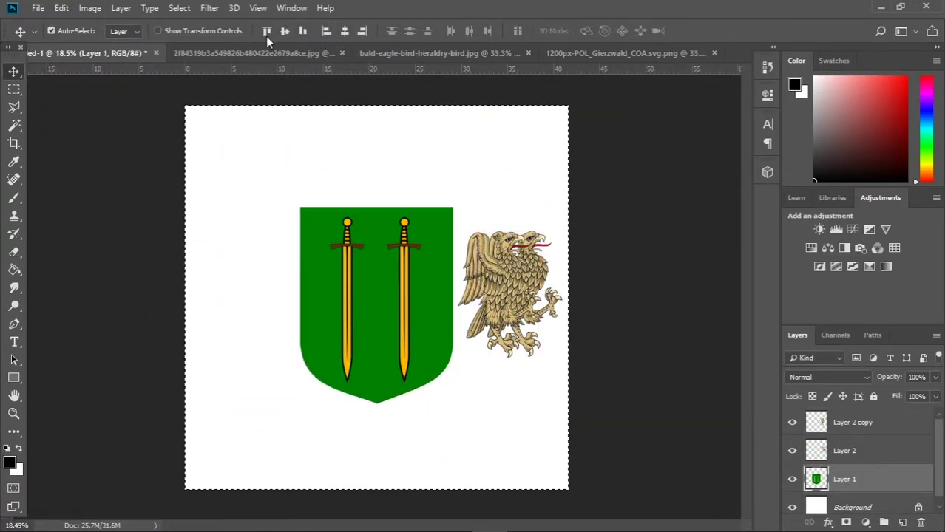
pyautogui.hotkey('ctrl', 'z')
pyautogui.moveTo(518, 285); pyautogui.dragTo(488, 276)
# Bring the grey eagle into the sword shield document over the shield's left edge
pyautogui.click(436, 53)
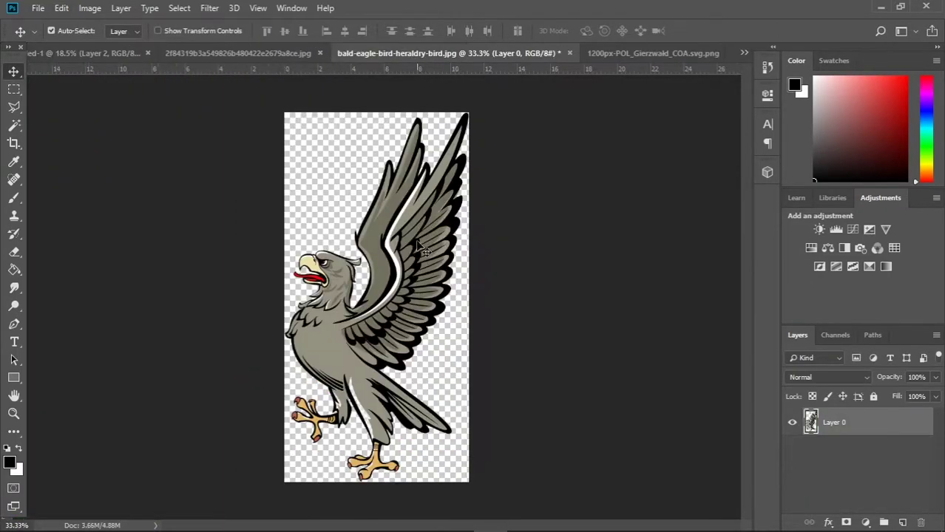
pyautogui.moveTo(808, 423); pyautogui.dragTo(248, 284)
pyautogui.moveTo(279, 331); pyautogui.dragTo(273, 321)
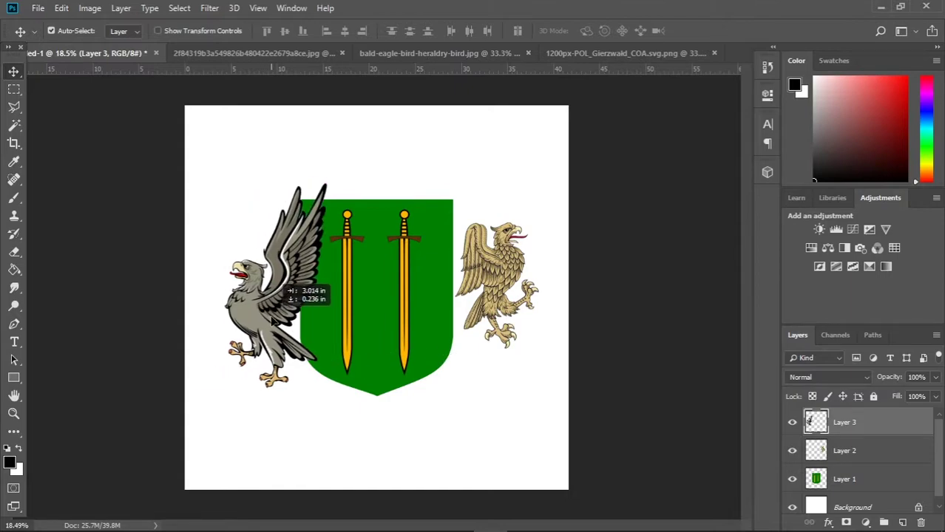
# Enlarge the golden eagle and reposition it over the shield
pyautogui.moveTo(495, 281); pyautogui.dragTo(399, 289)
pyautogui.hotkey('ctrl', 't')
pyautogui.moveTo(454, 370); pyautogui.dragTo(507, 421)
pyautogui.press('Return')
pyautogui.moveTo(429, 310); pyautogui.dragTo(355, 296)
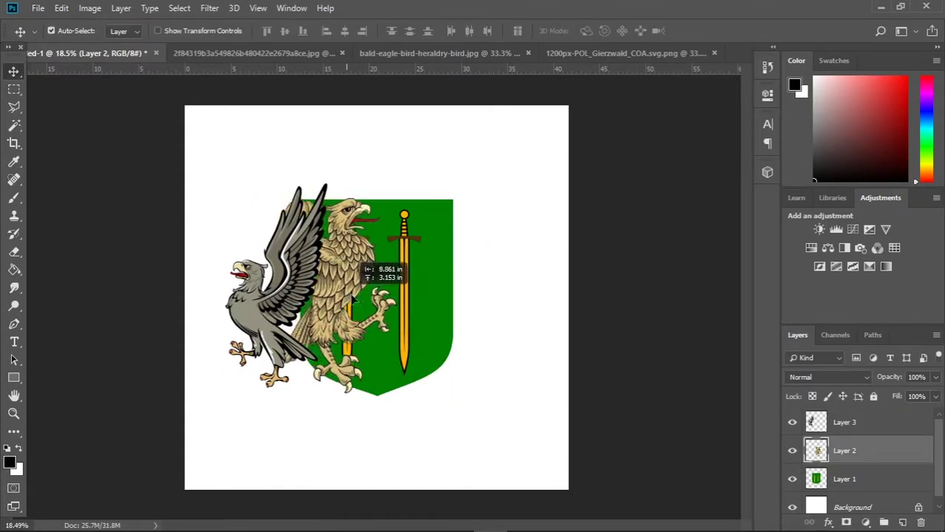
# Place the grey eagle copy on the right side and mirror it
pyautogui.hotkey('ctrl', 't')
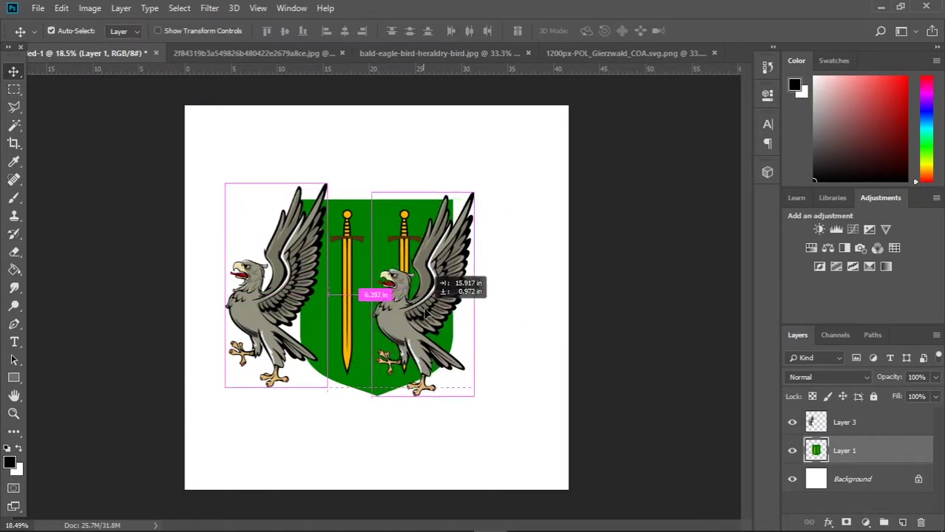
pyautogui.moveTo(437, 303)
pyautogui.mouseDown()
pyautogui.moveTo(482, 316)
pyautogui.moveTo(221, 285)
pyautogui.moveTo(507, 300)
pyautogui.mouseUp()
pyautogui.hotkey('ctrl', 't')
pyautogui.press('Return')
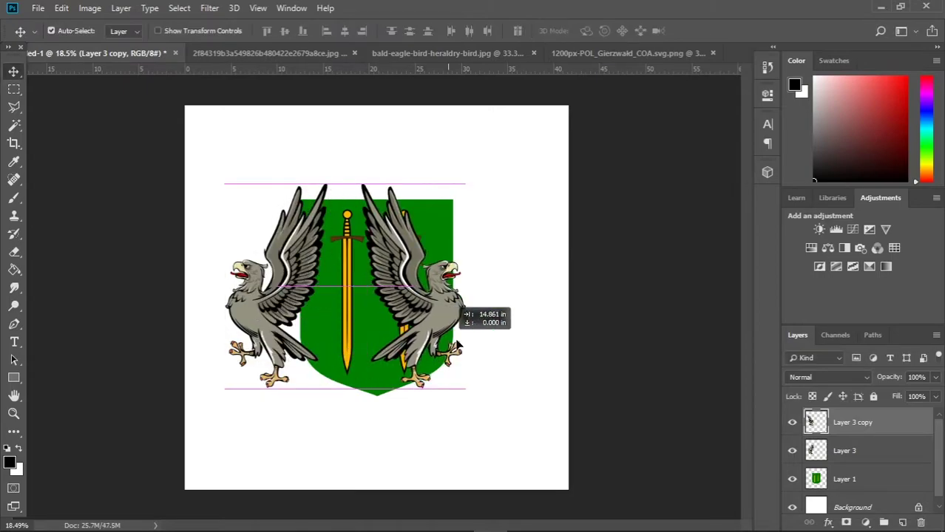
pyautogui.scroll(2, 357, 258)
pyautogui.scroll(-1, 357, 258)
# Give the shield layer a black Stroke outline via Blending Options
pyautogui.rightClick(847, 479)
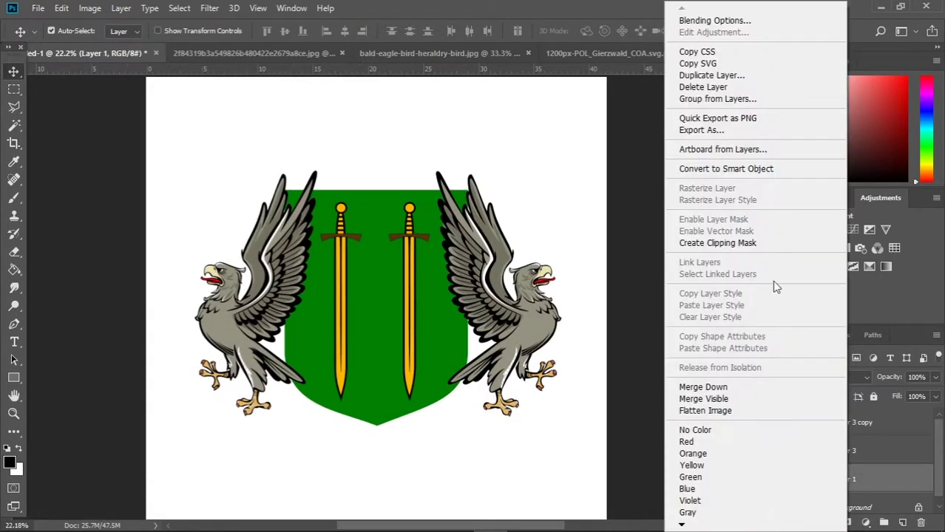
pyautogui.click(717, 17)
pyautogui.click(446, 211)
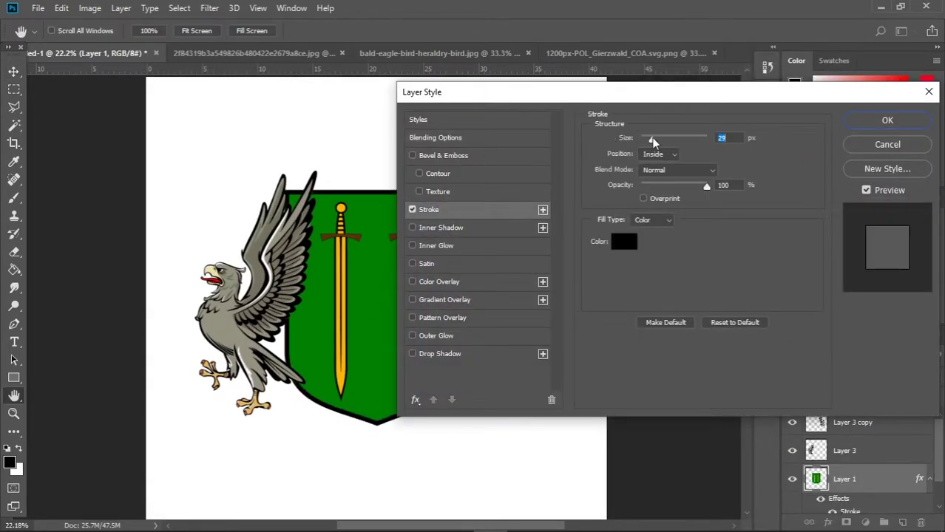
pyautogui.click(887, 121)
pyautogui.scroll(1, 436, 353)
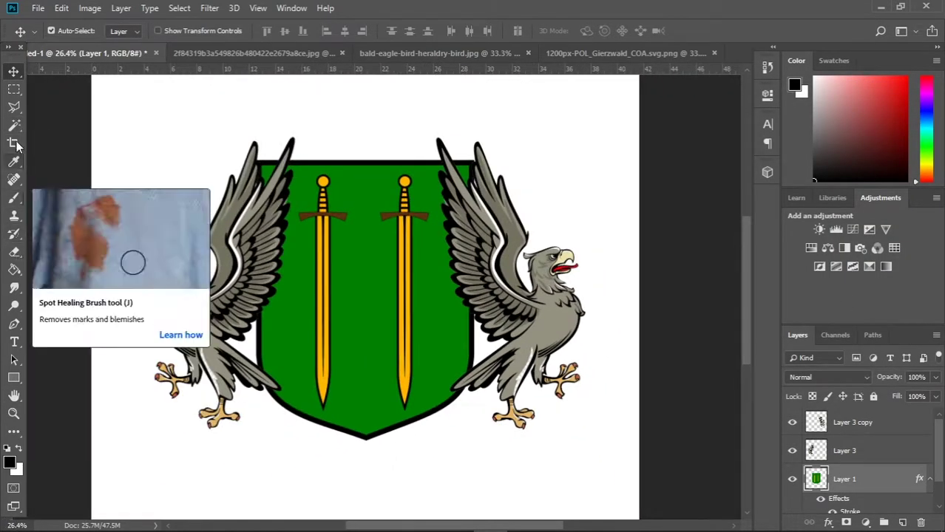
# Erase the two swords and refill the shield interior with green
pyautogui.click(14, 252)
pyautogui.moveTo(337, 211)
pyautogui.mouseDown()
pyautogui.moveTo(359, 376)
pyautogui.moveTo(361, 307)
pyautogui.mouseUp()
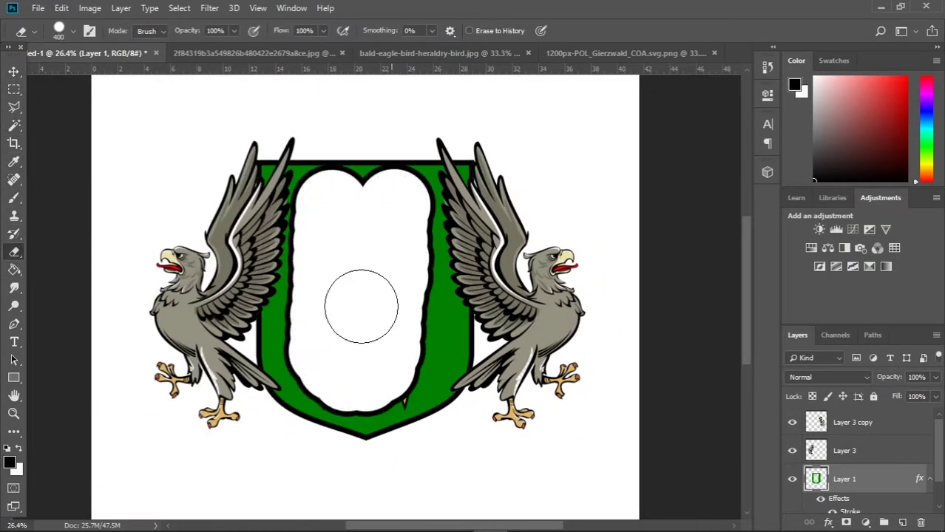
pyautogui.moveTo(388, 377); pyautogui.dragTo(318, 381)
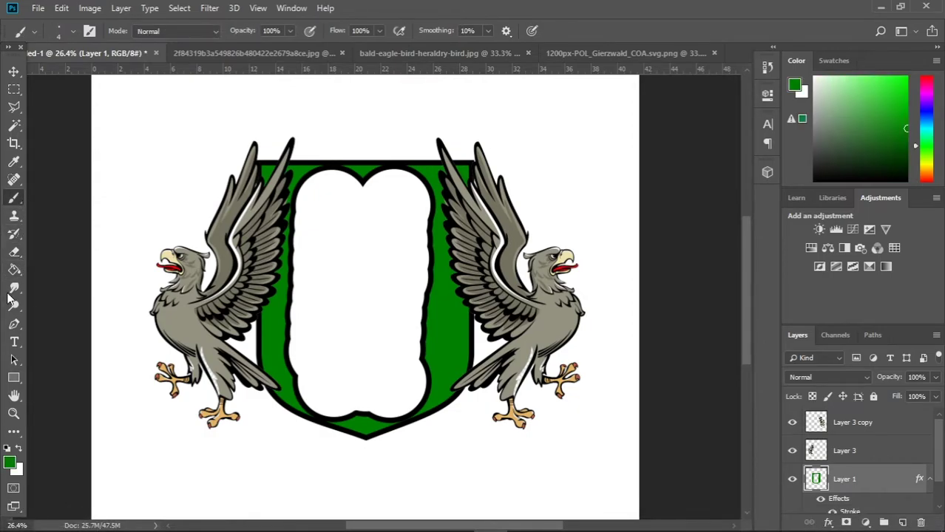
pyautogui.click(14, 270)
pyautogui.click(418, 340)
pyautogui.scroll(1, 361, 285)
pyautogui.scroll(-3, 370, 251)
pyautogui.scroll(2, 381, 229)
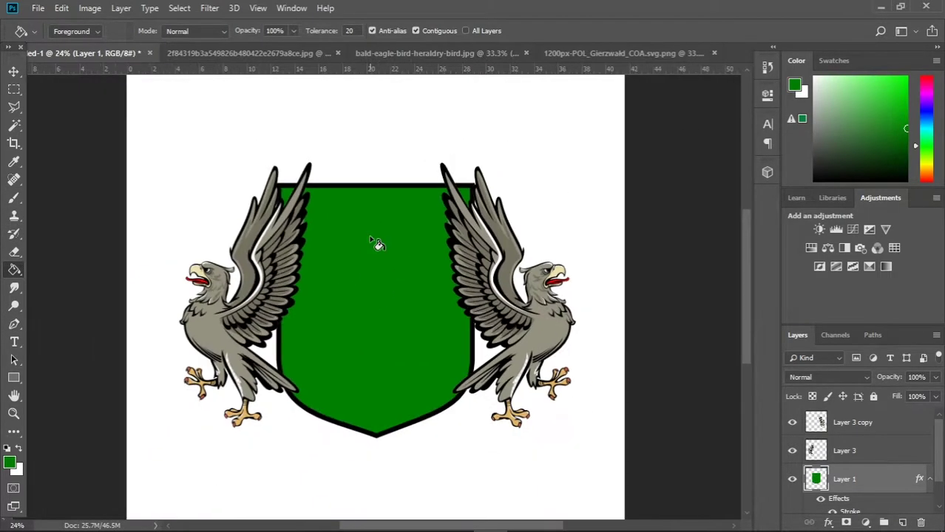
pyautogui.scroll(2, 376, 244)
# Draw a black horizontal bar across the shield with the Rectangle tool
pyautogui.press('d')
pyautogui.press('u')
pyautogui.scroll(1, 312, 312)
pyautogui.scroll(2, 198, 407)
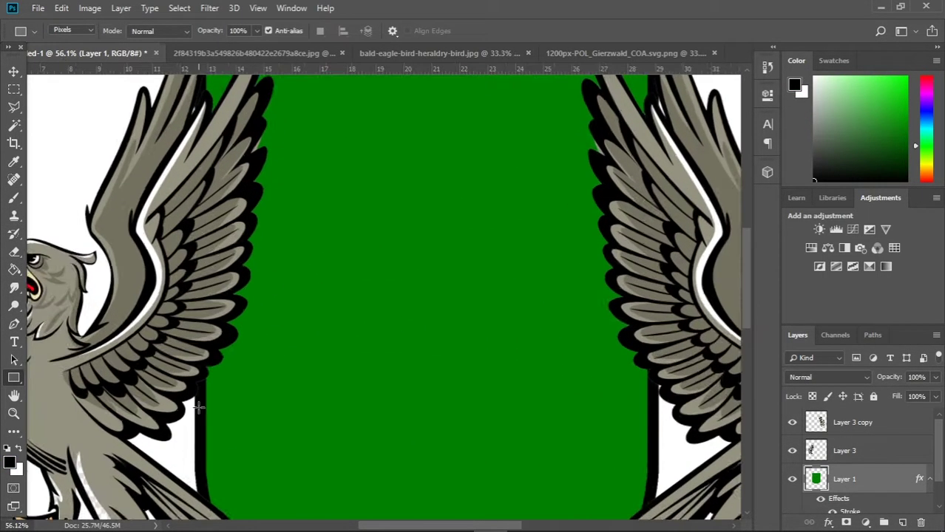
pyautogui.moveTo(657, 415); pyautogui.dragTo(658, 414)
pyautogui.scroll(-3, 403, 273)
# Redraw the bar on a new layer and rotate it into a vertical divider
pyautogui.hotkey('ctrl', 'z')
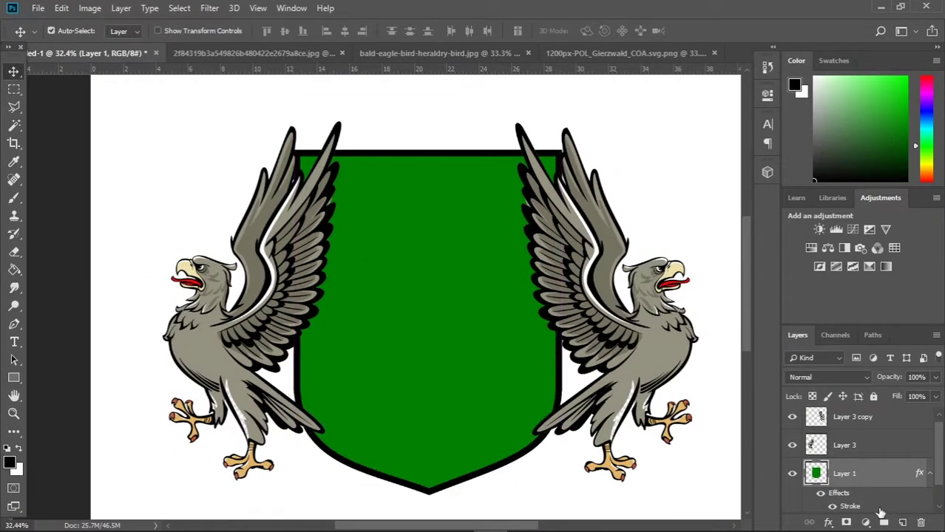
pyautogui.click(902, 522)
pyautogui.click(13, 377)
pyautogui.moveTo(296, 357); pyautogui.dragTo(553, 363)
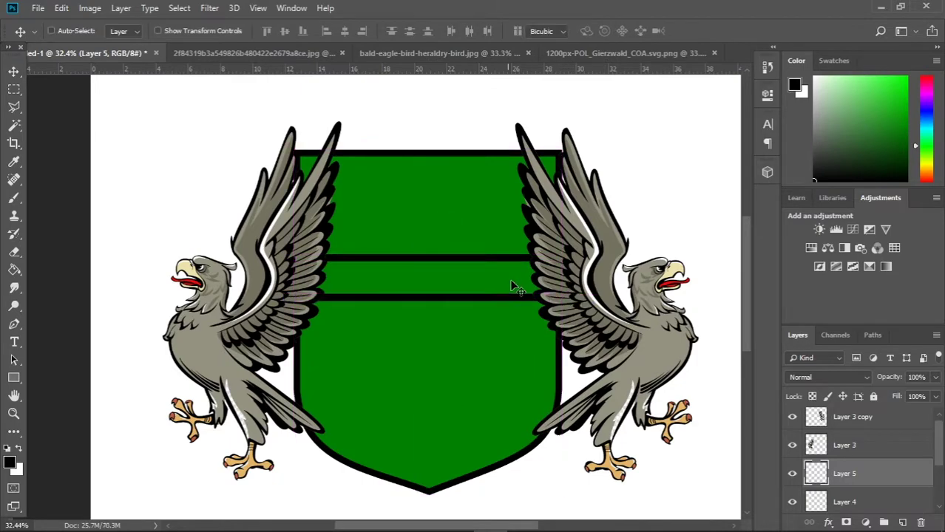
pyautogui.press('Return')
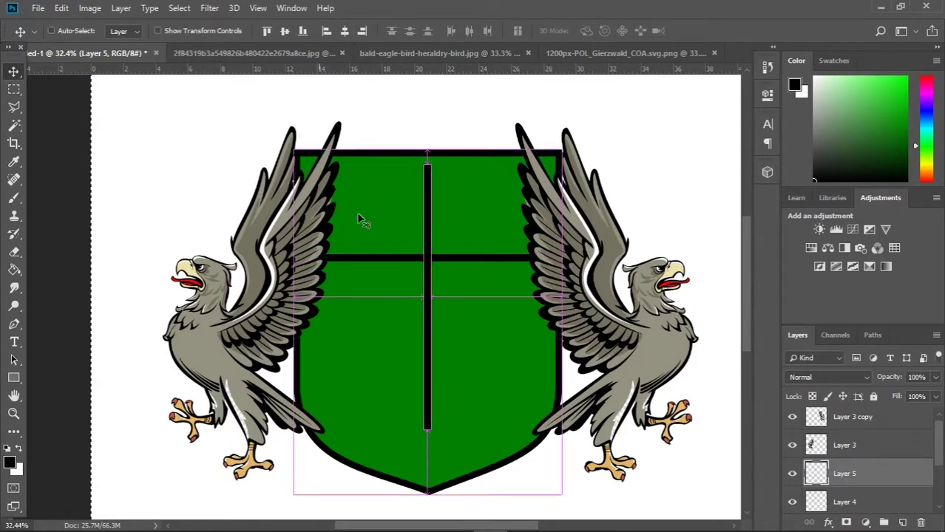
# Shorten the vertical divider from the top, then zoom out to the whole shield
pyautogui.scroll(-3, 509, 425)
pyautogui.scroll(-2, 443, 333)
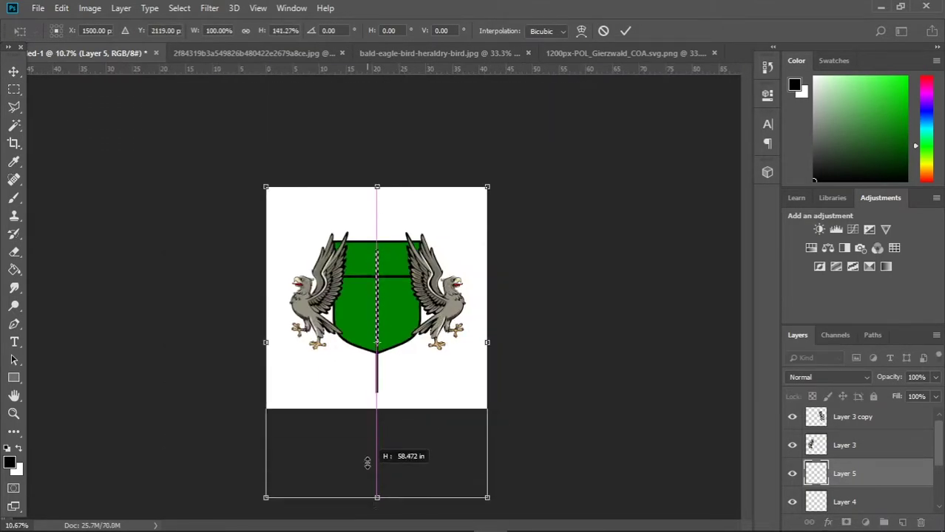
pyautogui.moveTo(376, 163); pyautogui.dragTo(376, 172)
pyautogui.scroll(3, 392, 228)
pyautogui.scroll(-2, 377, 500)
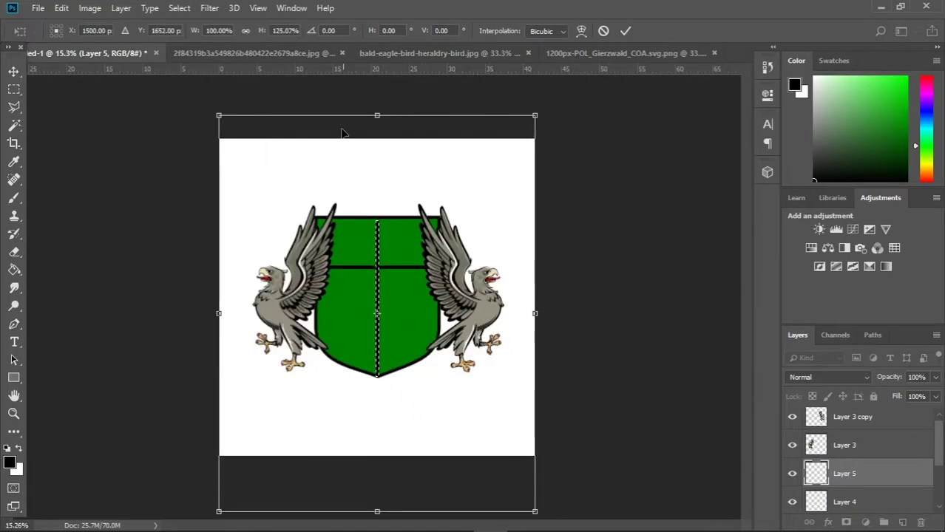
pyautogui.press('Return')
pyautogui.scroll(2, 388, 200)
pyautogui.scroll(2, 386, 438)
pyautogui.scroll(-2, 372, 352)
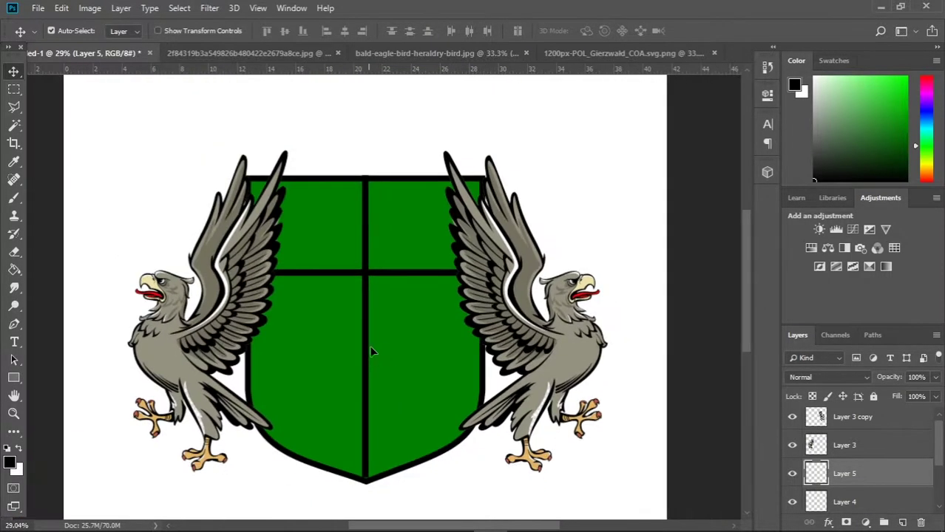
pyautogui.scroll(5, 370, 468)
pyautogui.moveTo(268, 206); pyautogui.dragTo(413, 178)
pyautogui.scroll(-3, 415, 169)
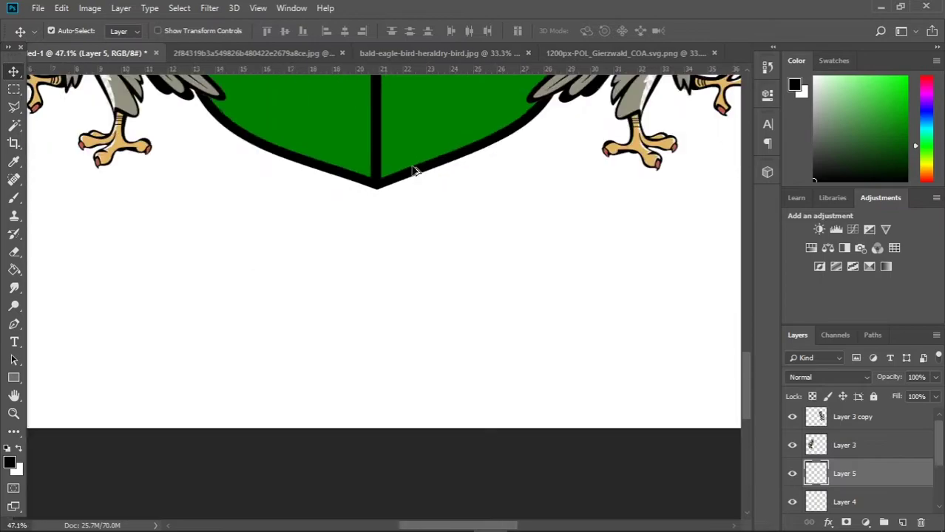
pyautogui.scroll(2, 350, 177)
pyautogui.scroll(-1, 461, 149)
pyautogui.scroll(-3, 413, 178)
# Commit the divider's transform and begin saving the design as save1coa
pyautogui.hotkey('ctrl', 't')
pyautogui.scroll(2, 413, 177)
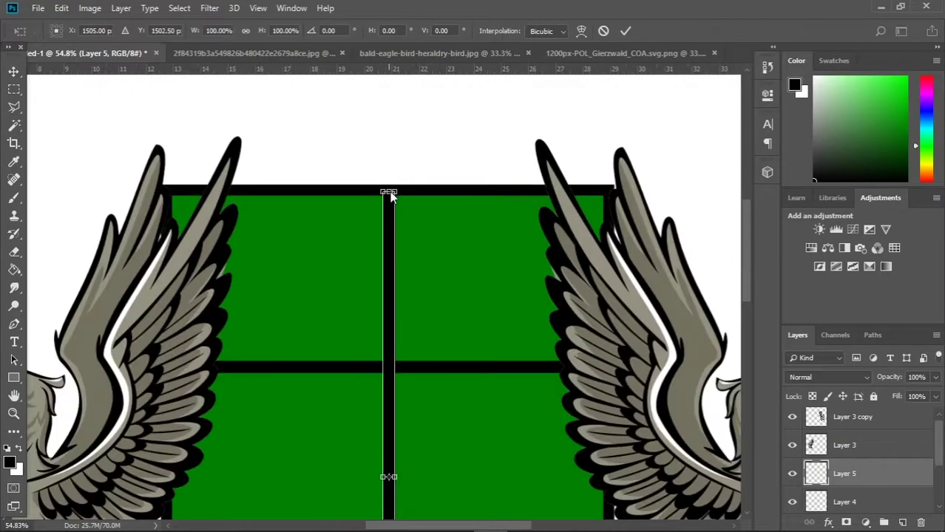
pyautogui.scroll(-2, 416, 362)
pyautogui.press('Return')
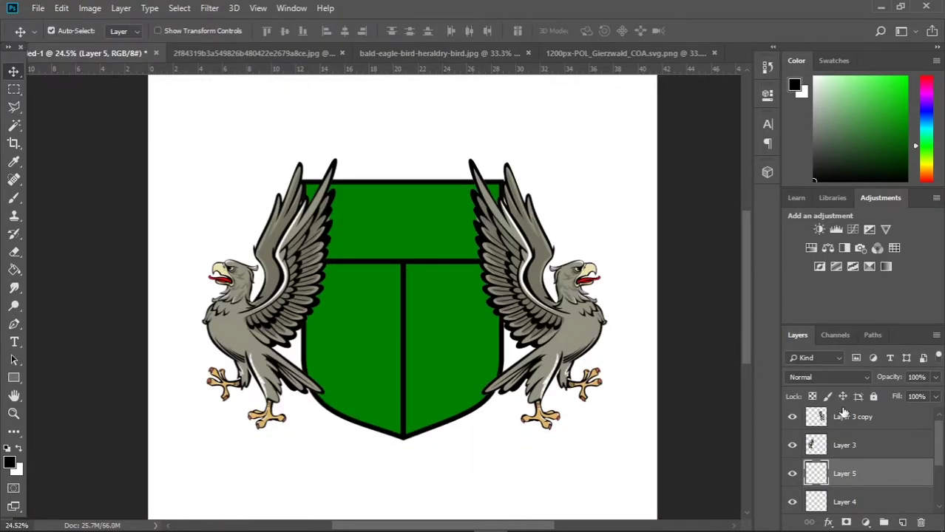
pyautogui.click(37, 8)
pyautogui.click(42, 160)
pyautogui.write('save1coa')
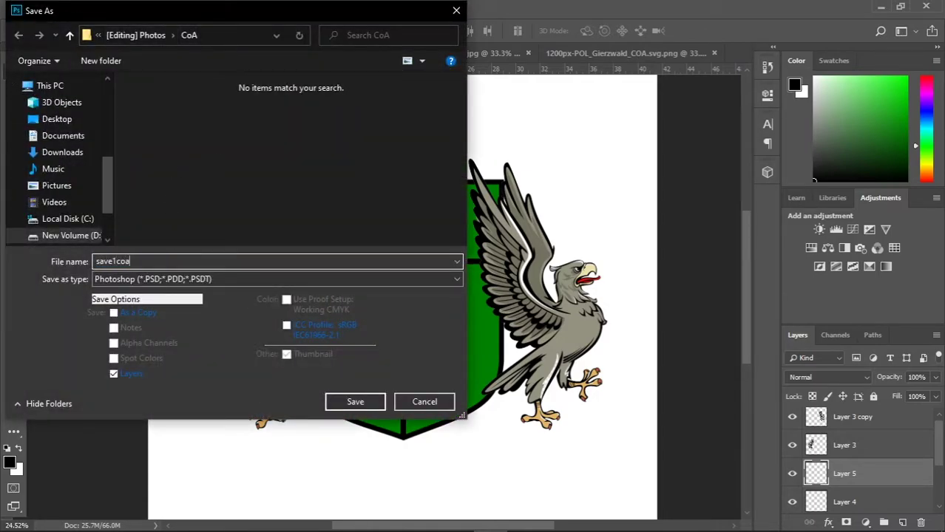
# Save the PSD and merge Layer 5 into the shield layer
pyautogui.click(355, 402)
pyautogui.click(626, 144)
pyautogui.rightClick(817, 473)
pyautogui.click(703, 386)
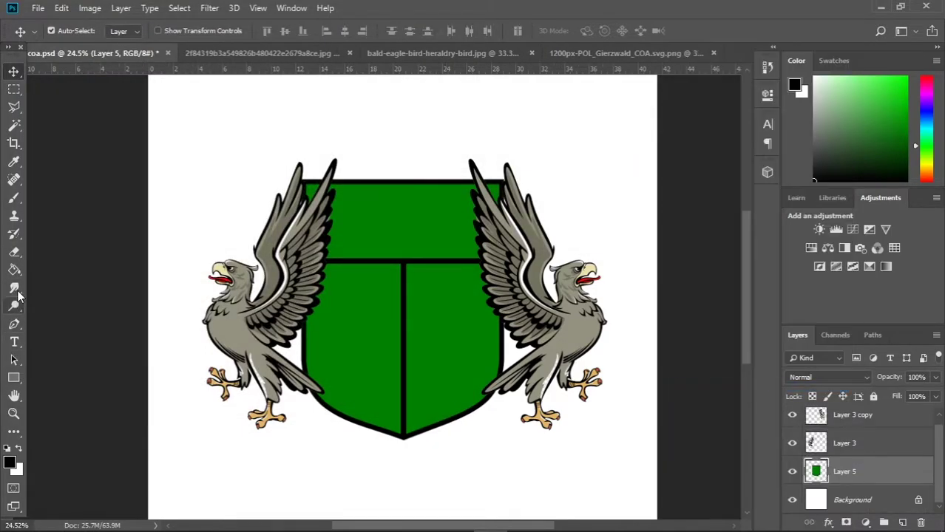
# Fill the shield's top band white, left half black and right half dark red
pyautogui.click(368, 221)
pyautogui.scroll(2, 367, 222)
pyautogui.press('d')
pyautogui.click(327, 327)
pyautogui.click(880, 87)
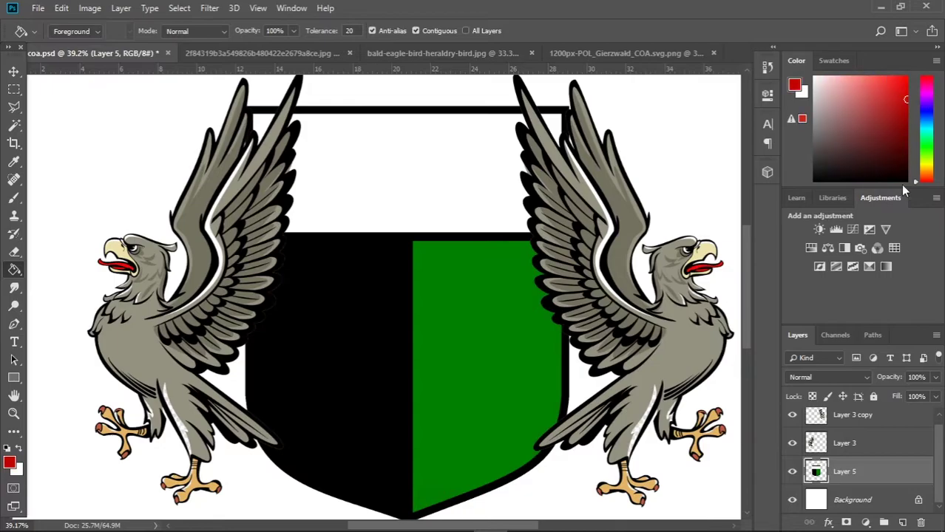
pyautogui.click(906, 116)
pyautogui.click(454, 379)
pyautogui.scroll(-2, 455, 378)
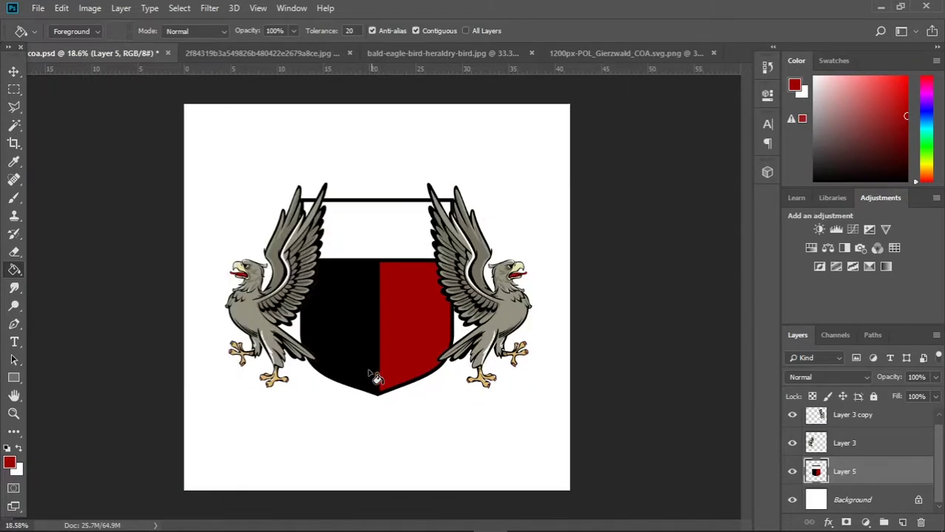
pyautogui.scroll(2, 373, 384)
pyautogui.scroll(1, 377, 347)
pyautogui.scroll(-1, 414, 369)
pyautogui.scroll(-2, 451, 414)
# Undo the colour fills and shift the vertical divider slightly right
pyautogui.hotkey('ctrl', 'alt', 'z')
pyautogui.hotkey('ctrl', 'alt', 'z')
pyautogui.hotkey('ctrl', 'alt', 'z')
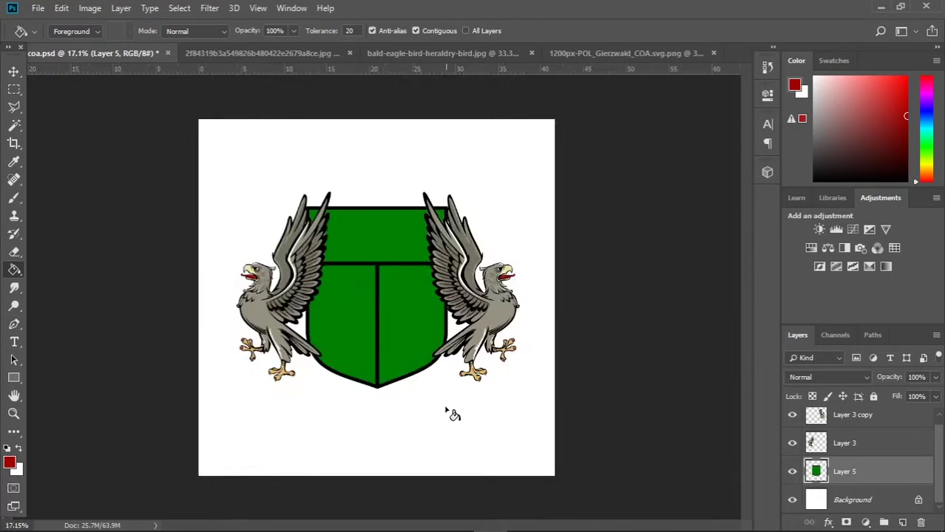
pyautogui.press('v')
pyautogui.scroll(2, 423, 453)
pyautogui.scroll(4, 384, 296)
pyautogui.moveTo(380, 297); pyautogui.dragTo(390, 298)
pyautogui.scroll(-5, 459, 296)
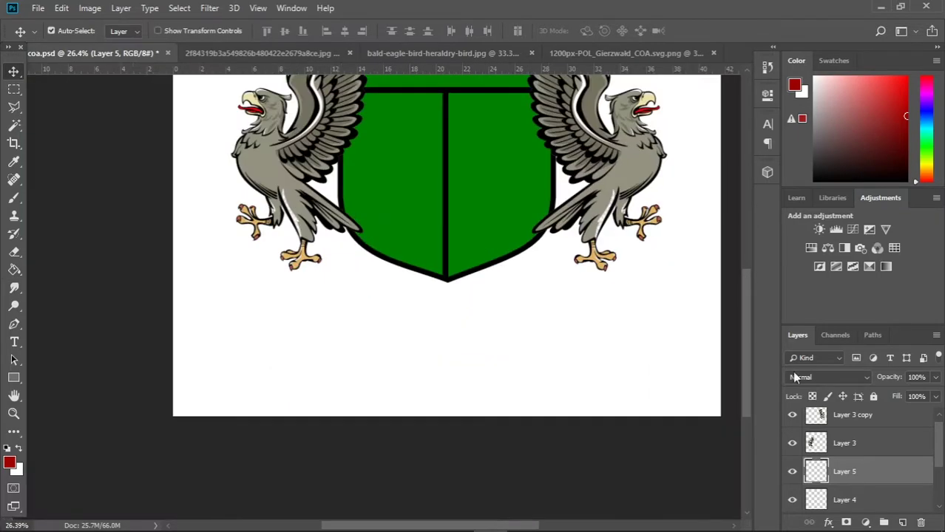
# Refill the right half red, left half black and top band white
pyautogui.press('g')
pyautogui.click(529, 211)
pyautogui.press('d')
pyautogui.click(392, 192)
pyautogui.press('x')
pyautogui.click(443, 83)
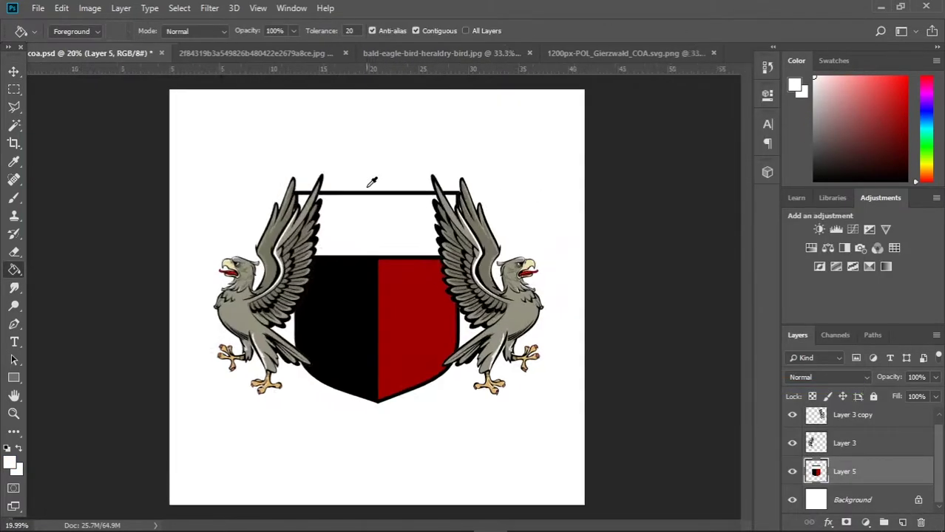
# Close the gold eagle and bald-eagle images, leaving the green shield-with-swords image active
pyautogui.click(624, 52)
pyautogui.click(244, 53)
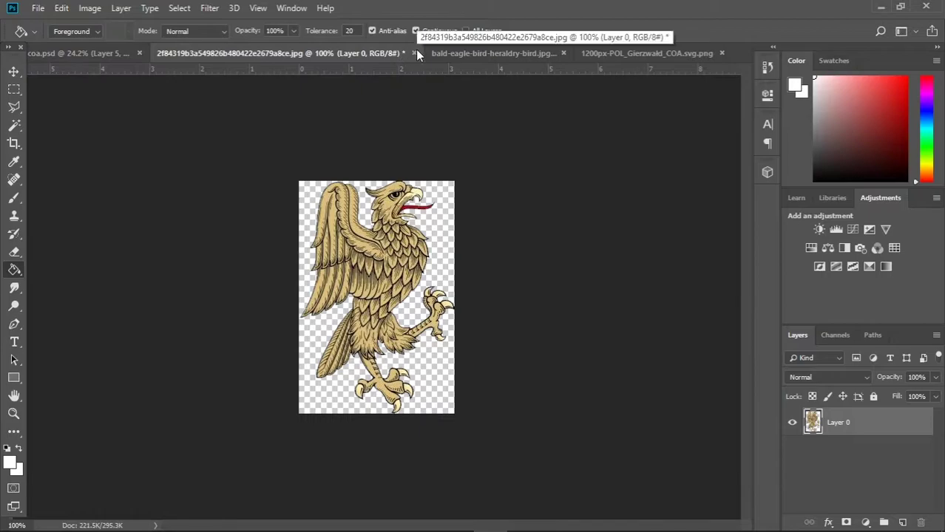
pyautogui.click(418, 52)
pyautogui.click(56, 52)
pyautogui.click(296, 52)
pyautogui.click(482, 52)
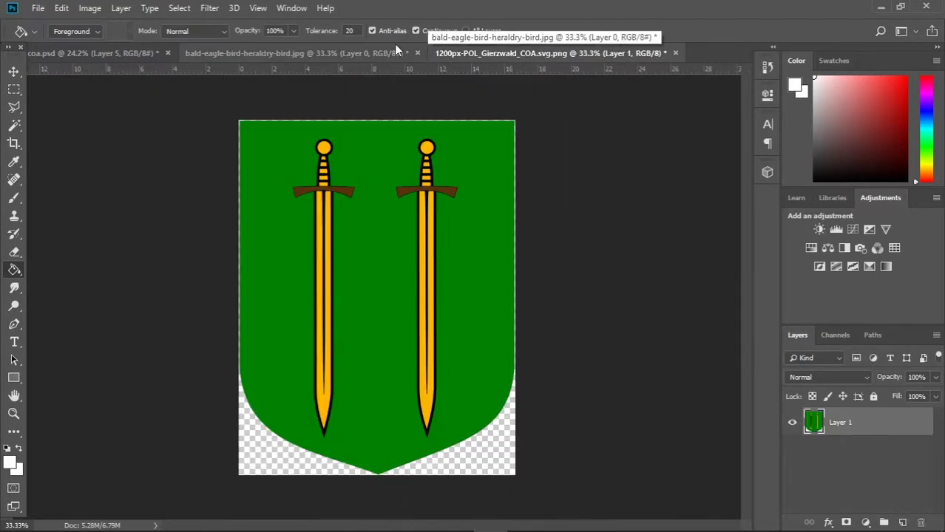
pyautogui.click(415, 53)
# Delete the green shield and drag the sword into coa.psd as the top layer
pyautogui.press('Delete')
pyautogui.hotkey('ctrl', 'd')
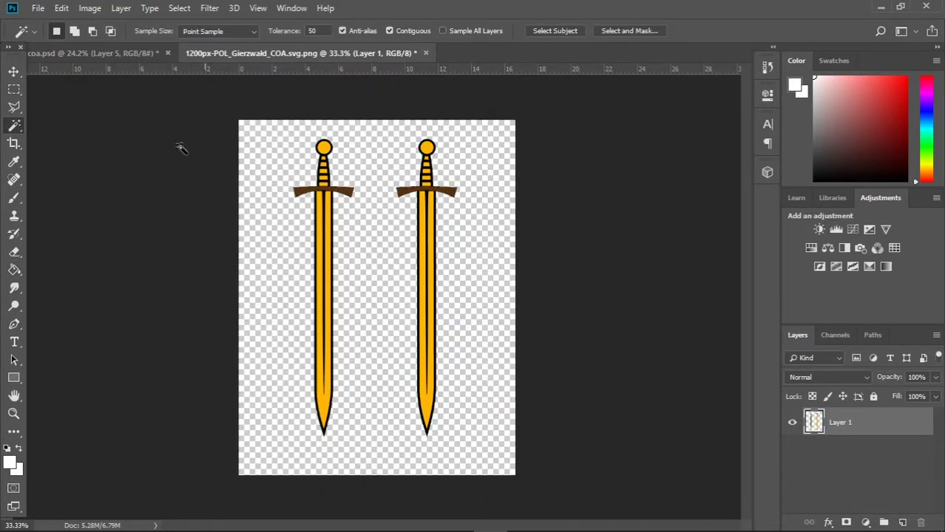
pyautogui.scroll(3, 323, 372)
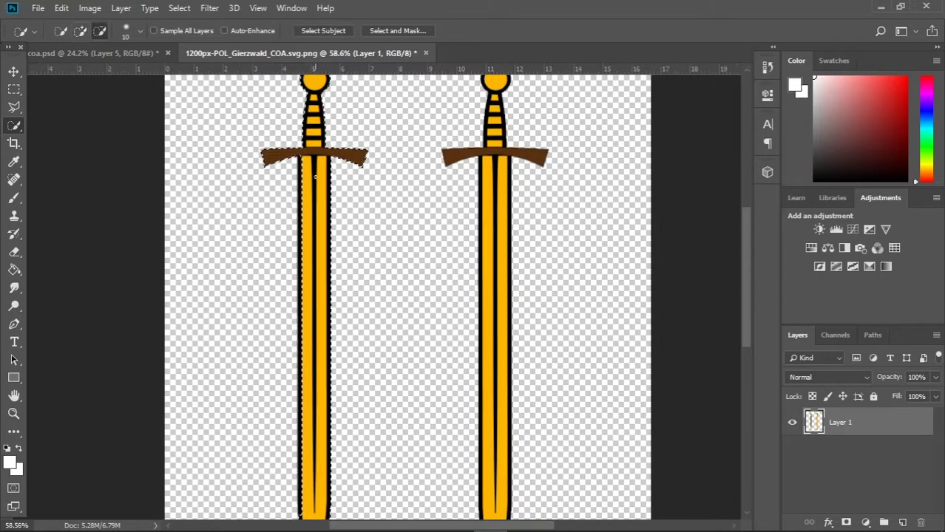
pyautogui.scroll(-3, 331, 239)
pyautogui.press('v')
pyautogui.moveTo(331, 239); pyautogui.dragTo(381, 352)
pyautogui.moveTo(843, 422)
pyautogui.mouseDown()
pyautogui.moveTo(856, 454)
pyautogui.moveTo(850, 422)
pyautogui.mouseUp()
pyautogui.scroll(-3, 498, 439)
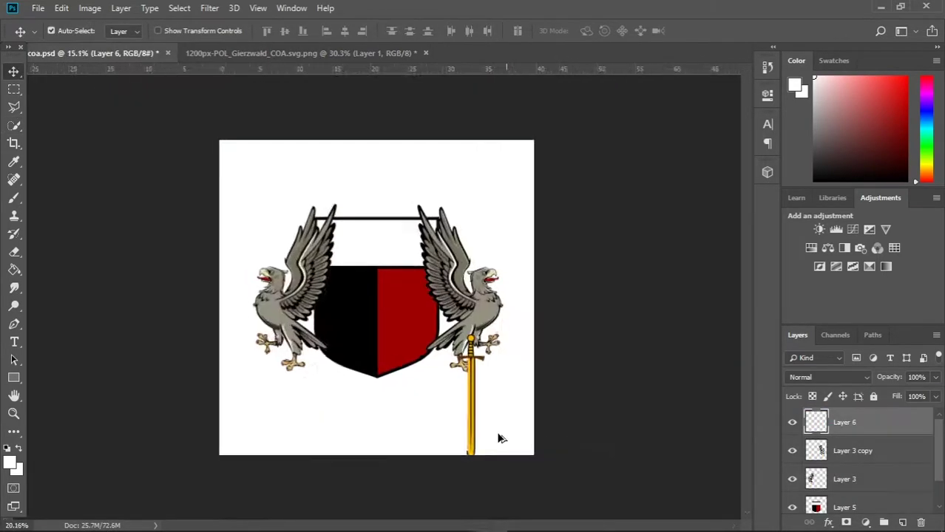
pyautogui.scroll(5, 332, 321)
# Bring the left sword into coa.psd and stand it over the shield's centre for transforming
pyautogui.click(295, 52)
pyautogui.press('w')
pyautogui.click(311, 295)
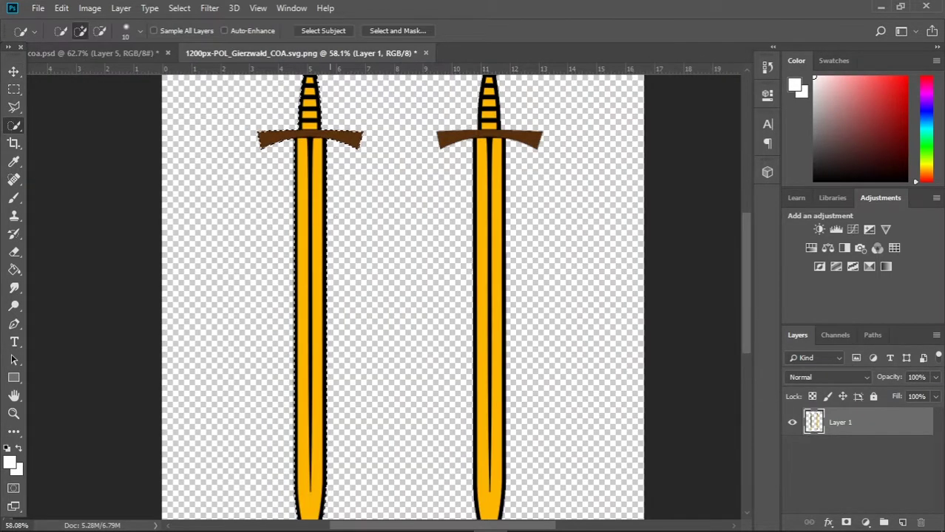
pyautogui.scroll(-2, 371, 207)
pyautogui.press('v')
pyautogui.scroll(-2, 270, 153)
pyautogui.hotkey('ctrl', 'Tab')
pyautogui.scroll(-4, 291, 257)
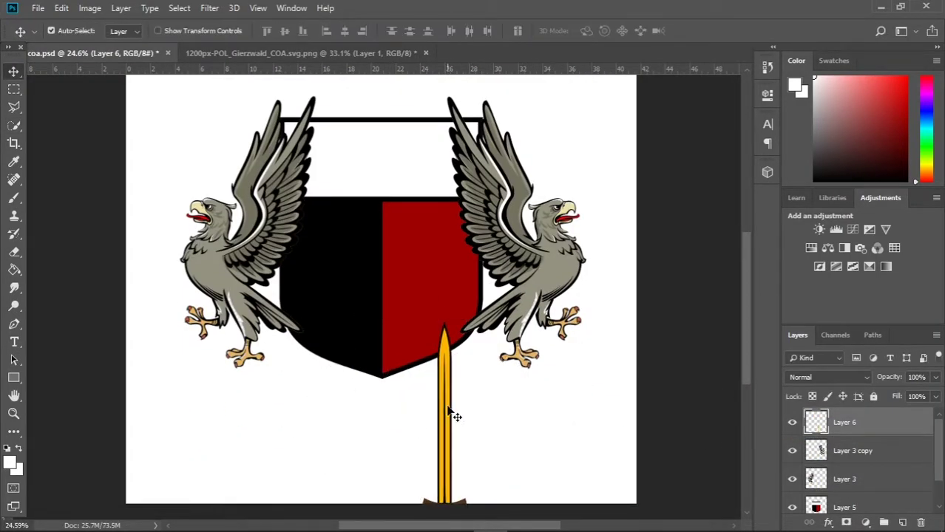
pyautogui.moveTo(449, 412); pyautogui.dragTo(384, 209)
pyautogui.scroll(1, 413, 199)
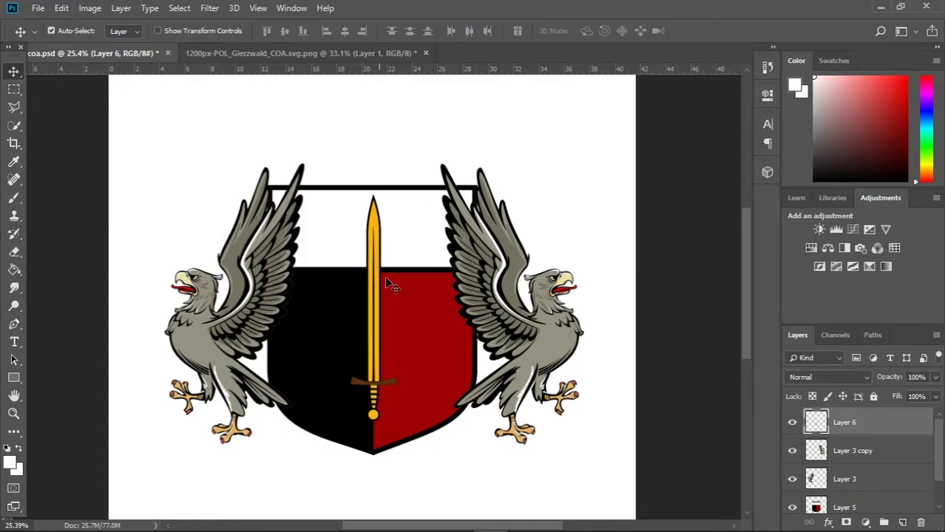
pyautogui.scroll(1, 384, 276)
pyautogui.scroll(-1, 416, 263)
pyautogui.hotkey('ctrl', 't')
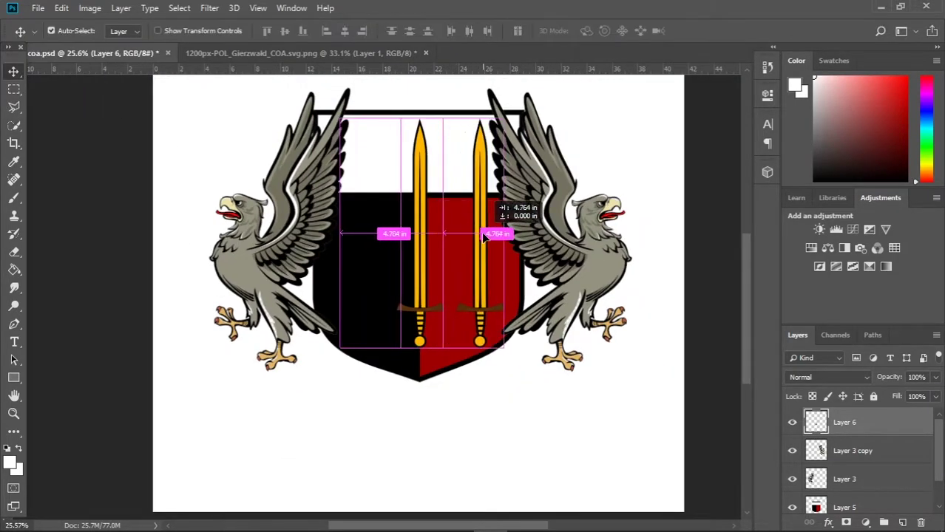
# Duplicate the sword and arrange both copies into a crossed X, merged into one layer
pyautogui.moveTo(484, 235); pyautogui.dragTo(484, 235)
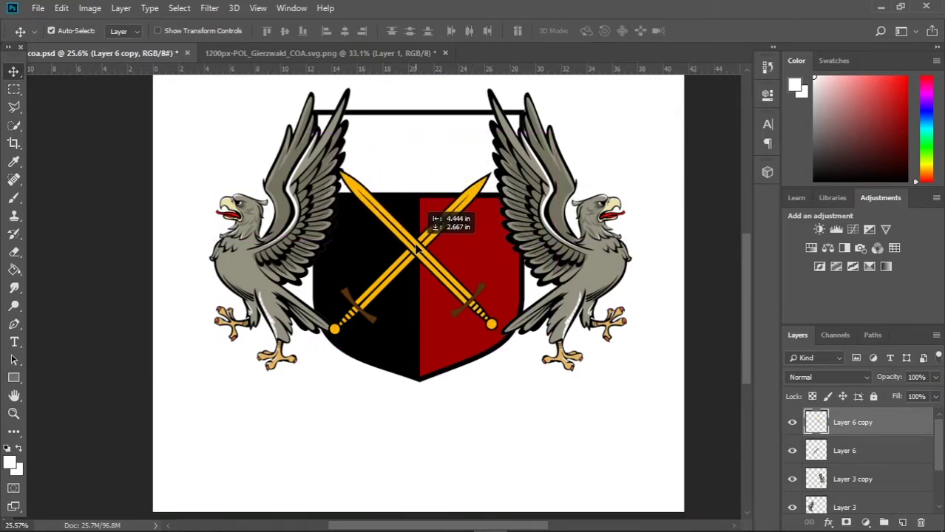
pyautogui.scroll(5, 403, 295)
pyautogui.moveTo(317, 306); pyautogui.dragTo(323, 310)
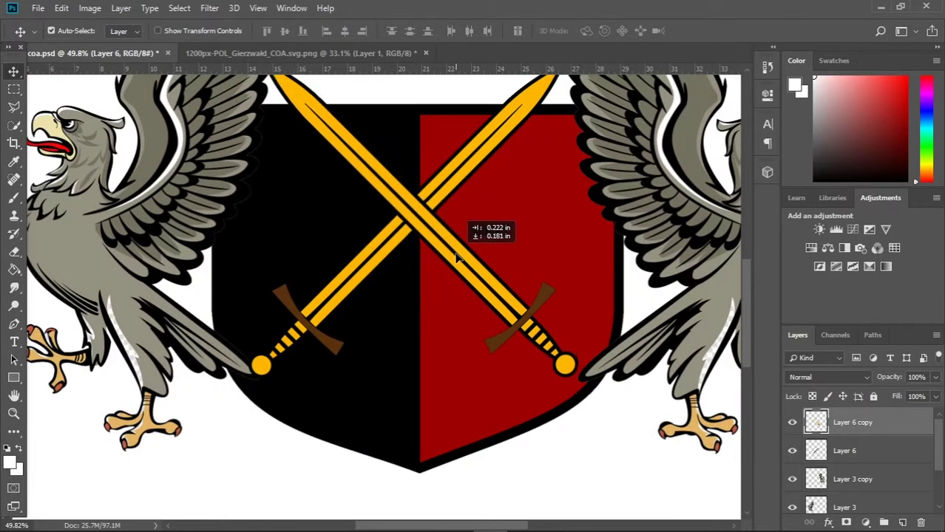
pyautogui.moveTo(362, 265)
pyautogui.mouseDown()
pyautogui.moveTo(373, 254)
pyautogui.moveTo(396, 267)
pyautogui.moveTo(376, 260)
pyautogui.mouseUp()
pyautogui.hotkey('ctrl', 'e')
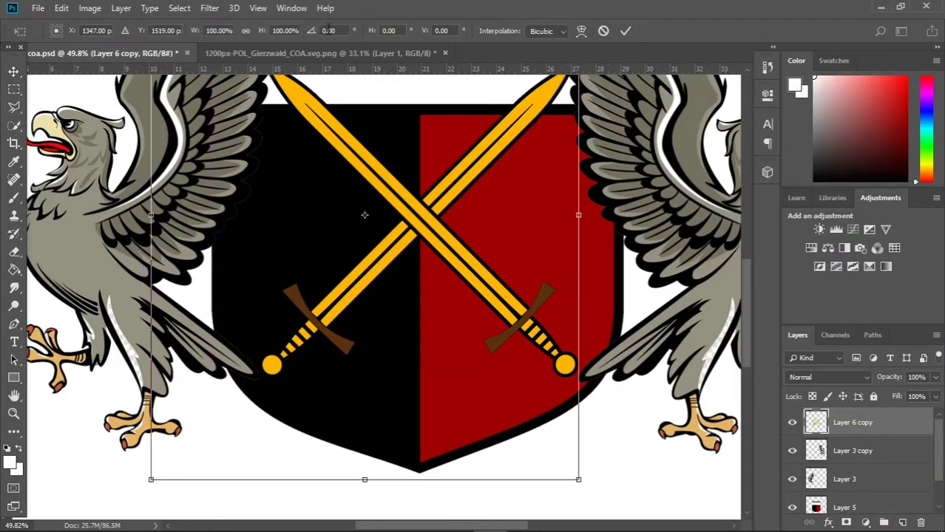
pyautogui.press('Return')
pyautogui.hotkey('ctrl', 'z')
pyautogui.hotkey('ctrl', 'z')
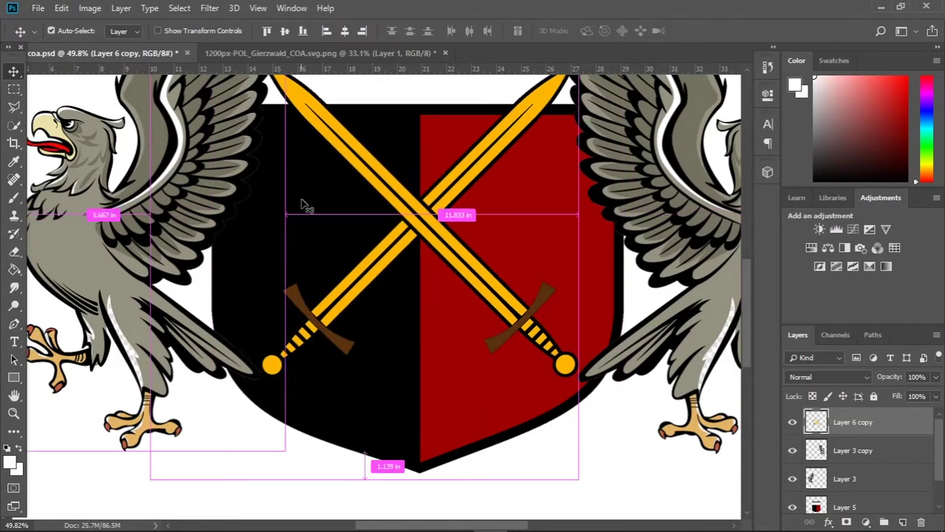
pyautogui.moveTo(303, 205); pyautogui.dragTo(411, 186)
# Move the crossed-swords layer beneath the eagle layers and centre it on the shield
pyautogui.hotkey('ctrl', '0')
pyautogui.moveTo(850, 422); pyautogui.dragTo(858, 486)
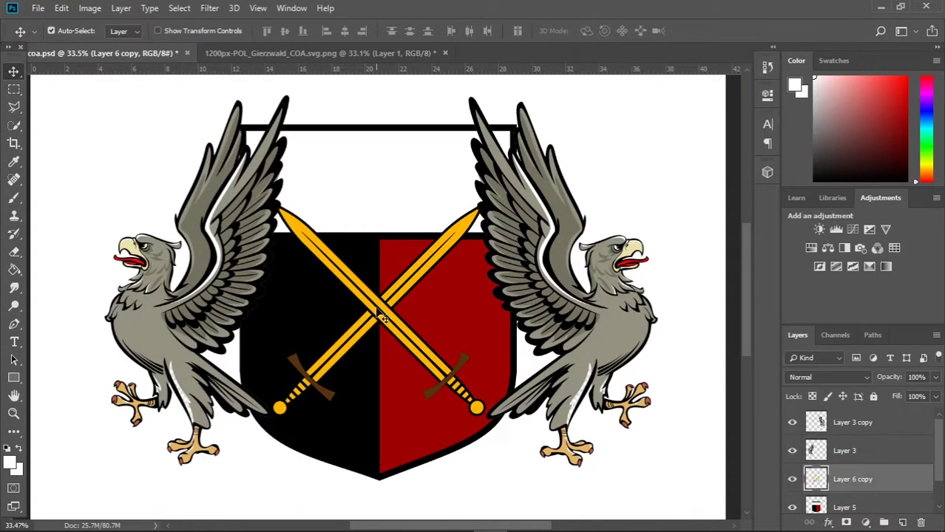
pyautogui.moveTo(381, 318); pyautogui.dragTo(422, 296)
pyautogui.scroll(-3, 421, 296)
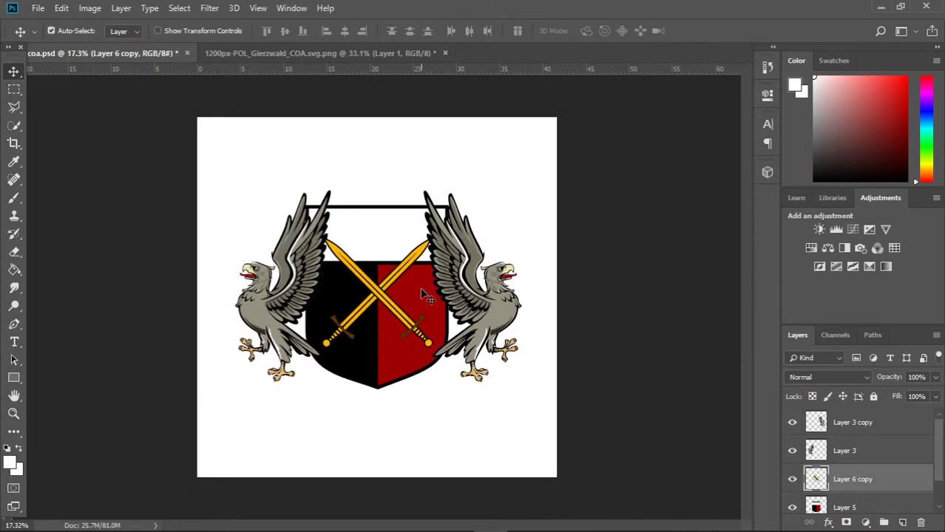
pyautogui.scroll(-5, 420, 286)
pyautogui.scroll(5, 255, 289)
# Open the Aragon coronet crown image as its own document
pyautogui.click(38, 8)
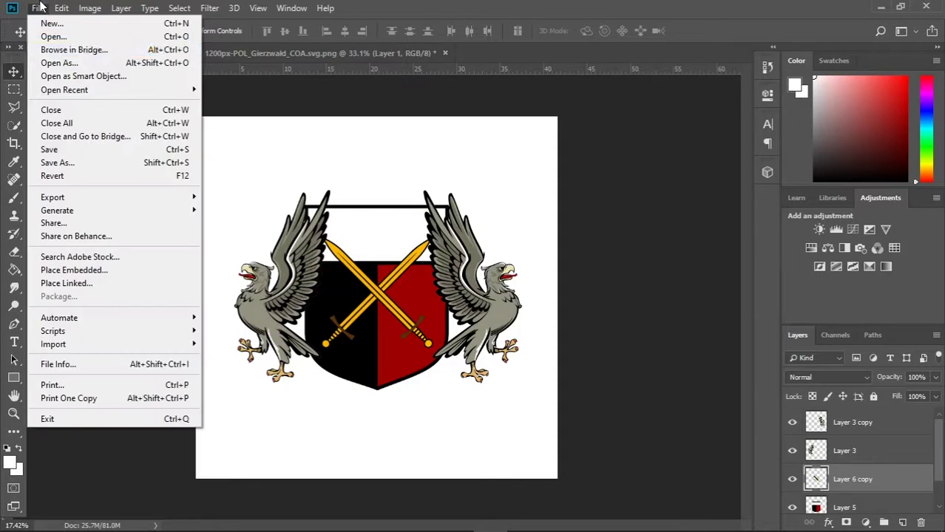
pyautogui.click(53, 37)
pyautogui.scroll(-3, 318, 170)
pyautogui.click(360, 175)
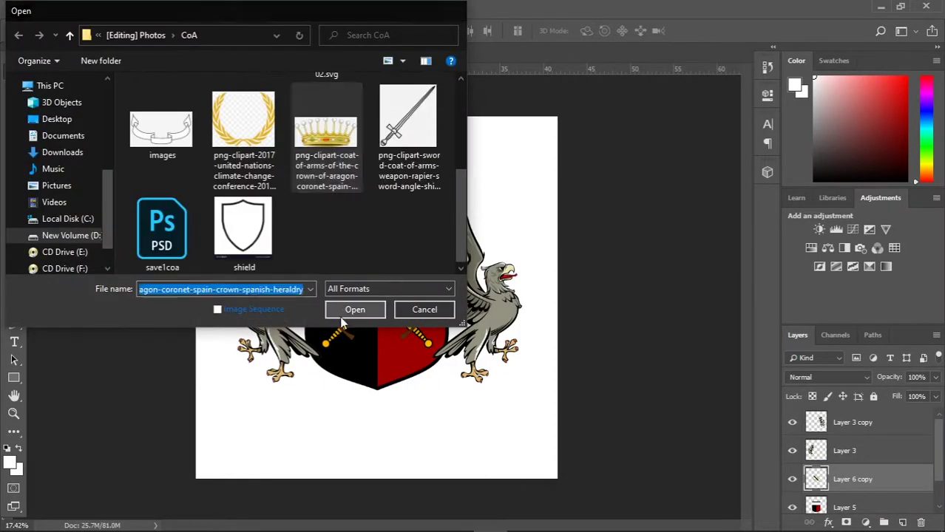
pyautogui.click(348, 310)
pyautogui.click(37, 8)
pyautogui.click(53, 34)
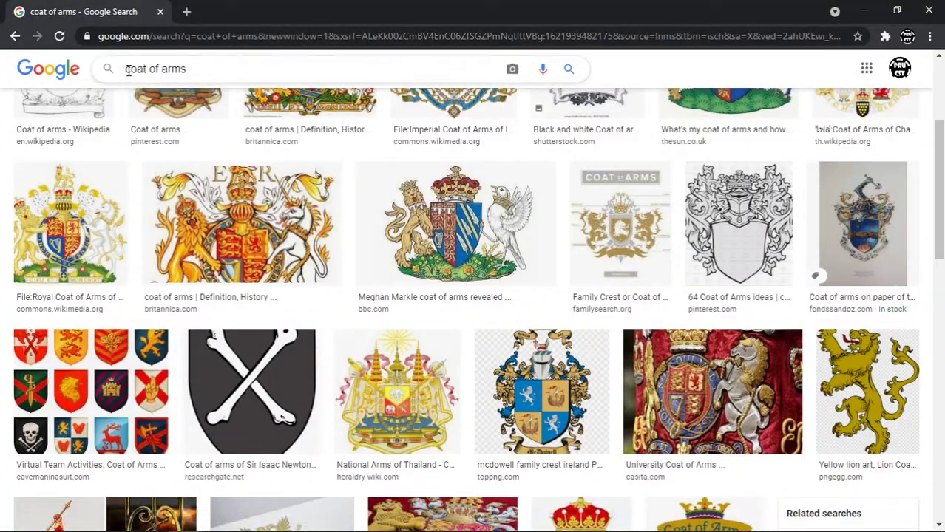
# Search Google Images for crown coat of arms
pyautogui.click(127, 70)
pyautogui.write('crown')
pyautogui.press('Return')
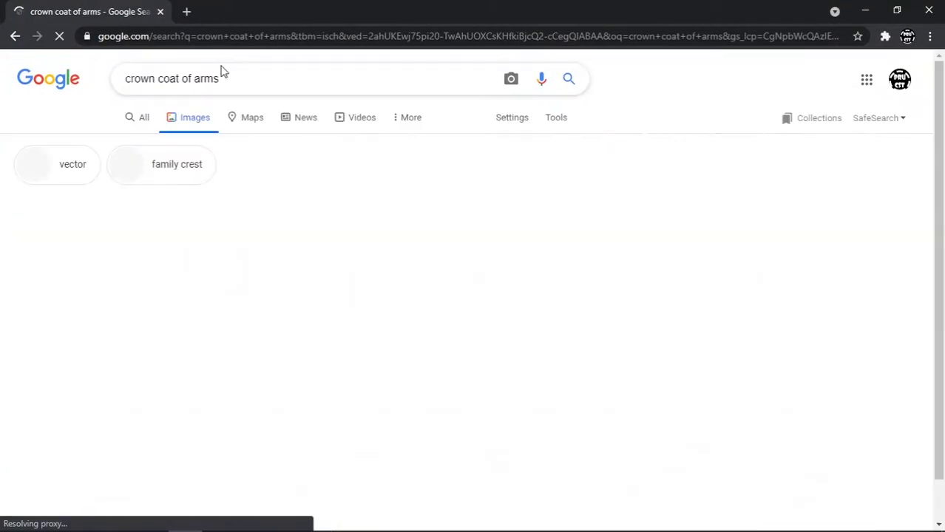
pyautogui.scroll(-5, 745, 325)
pyautogui.scroll(-3, 745, 325)
# Save the Spanish royal crown image into the CoA folder
pyautogui.click(275, 378)
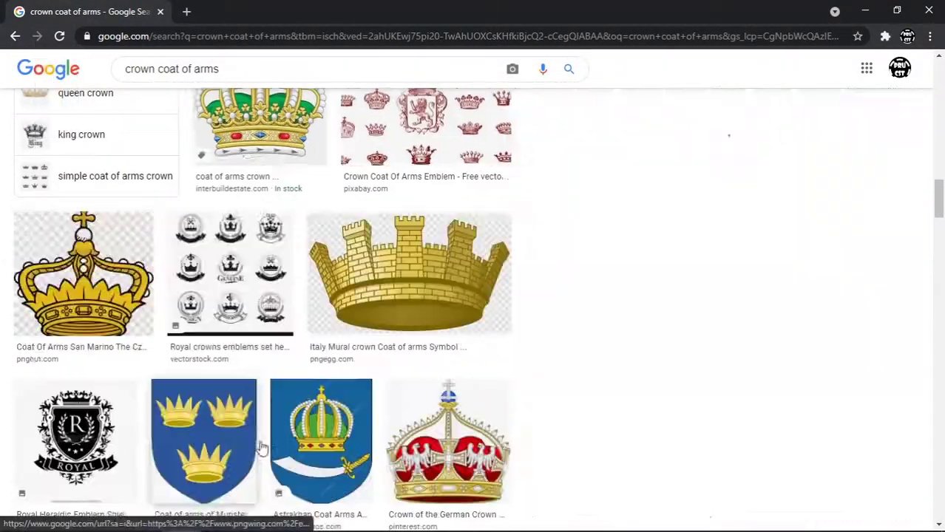
pyautogui.rightClick(731, 107)
pyautogui.click(794, 230)
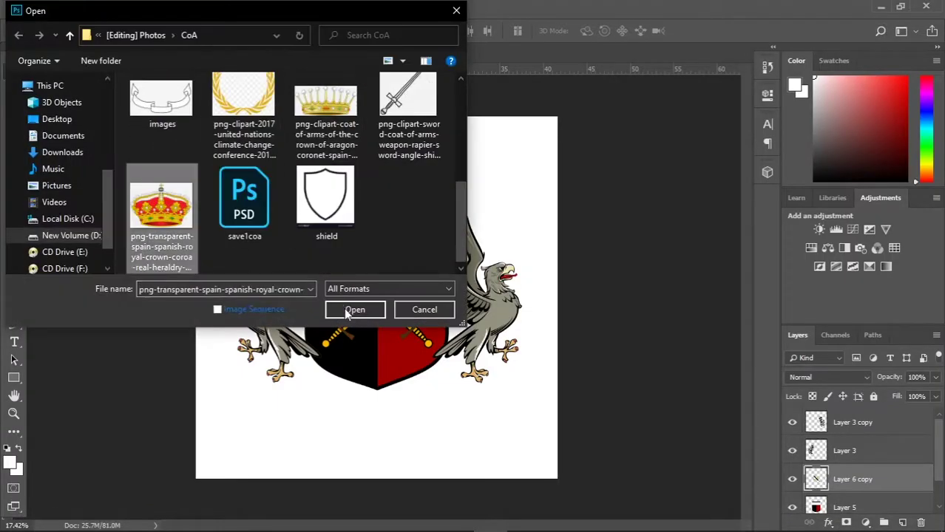
pyautogui.click(354, 309)
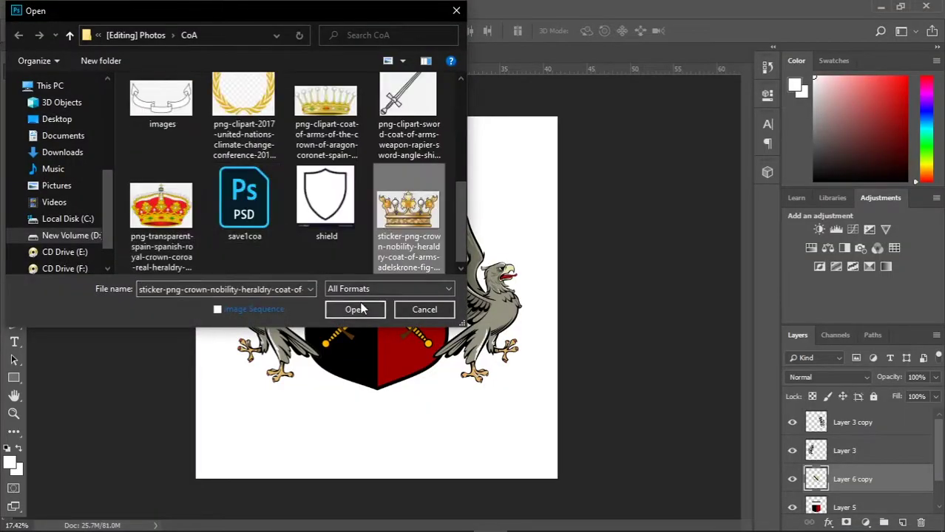
# Open the chosen crown image, dismissing the indexed colour warning and cancelling Save As
pyautogui.click(355, 310)
pyautogui.press('w')
pyautogui.click(530, 188)
pyautogui.click(483, 220)
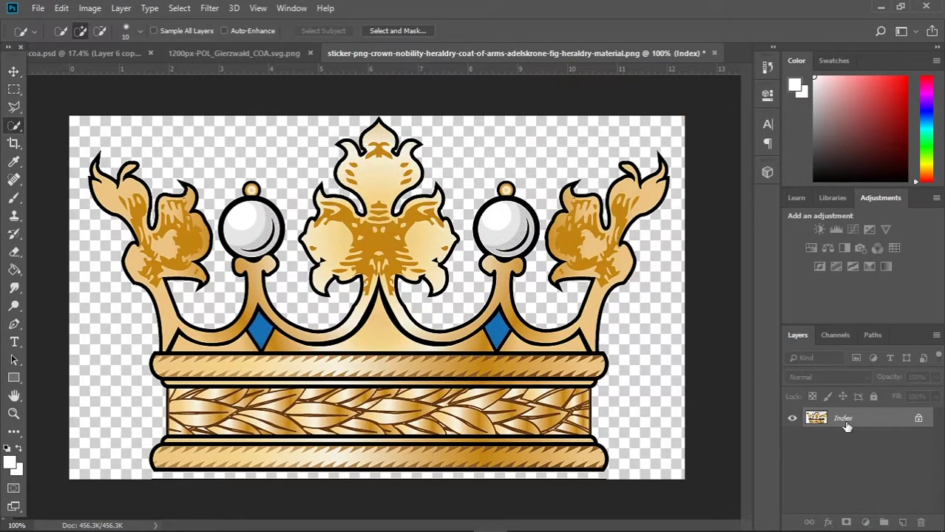
pyautogui.click(38, 8)
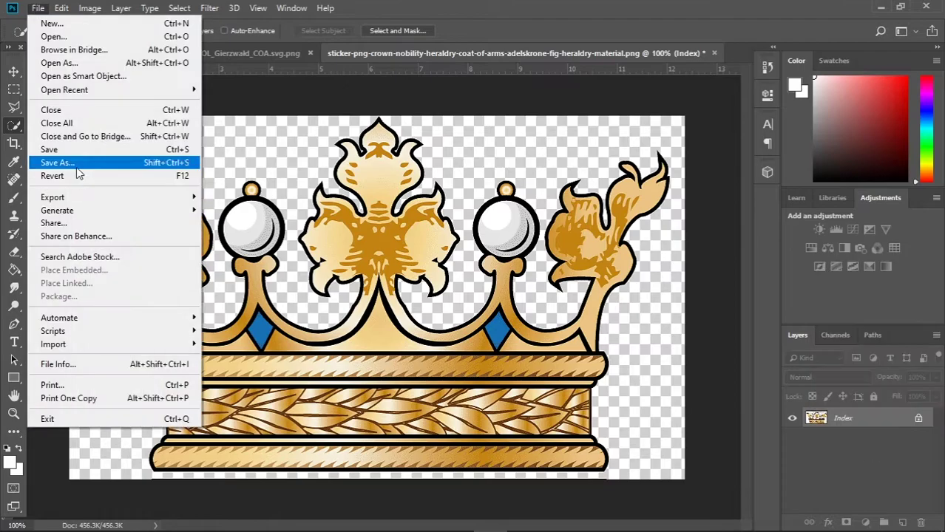
pyautogui.click(51, 159)
pyautogui.click(331, 278)
pyautogui.press('Escape')
pyautogui.press('Escape')
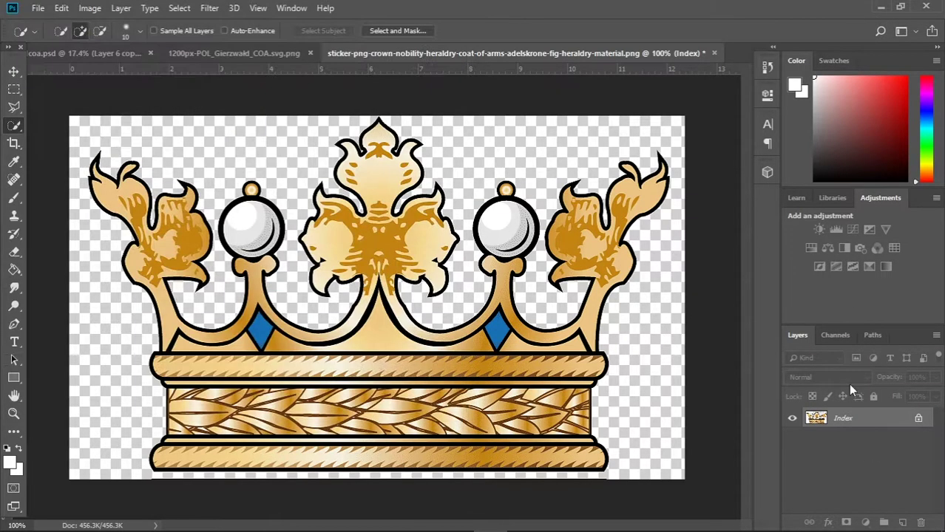
# Export the crown layer as transparent PNG crown1.png and open that file
pyautogui.rightClick(848, 414)
pyautogui.click(851, 319)
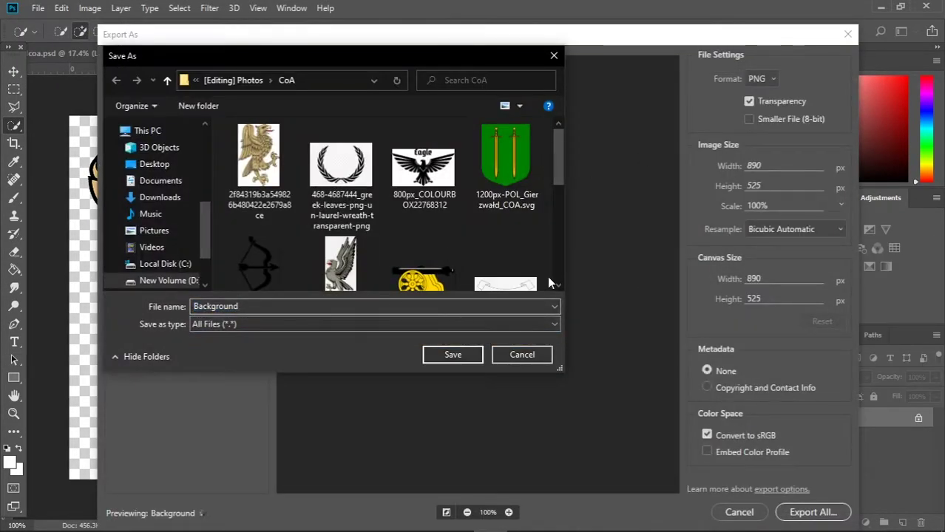
pyautogui.scroll(-5, 550, 282)
pyautogui.click(452, 355)
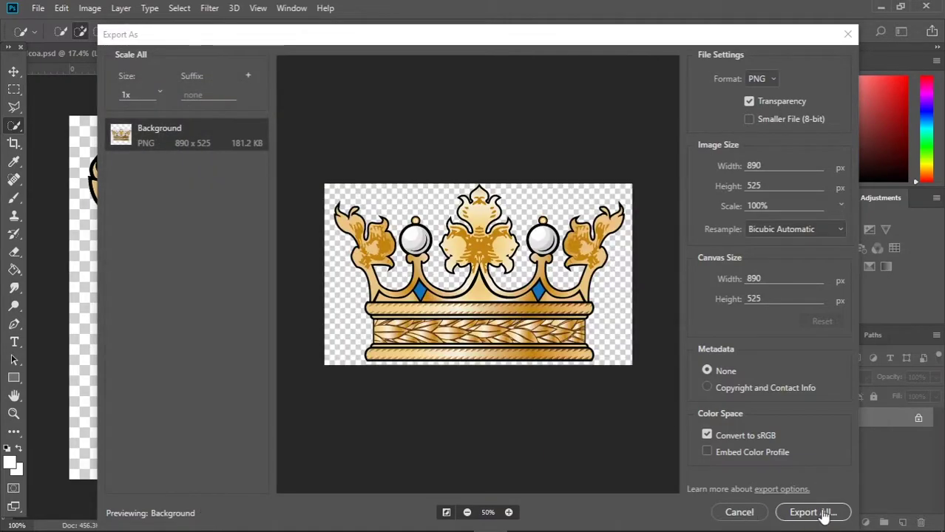
pyautogui.click(813, 512)
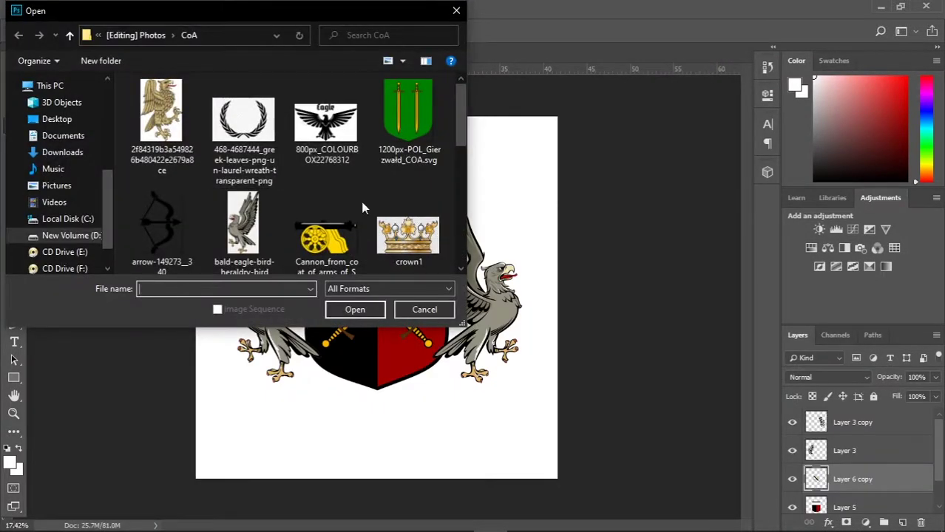
pyautogui.doubleClick(409, 236)
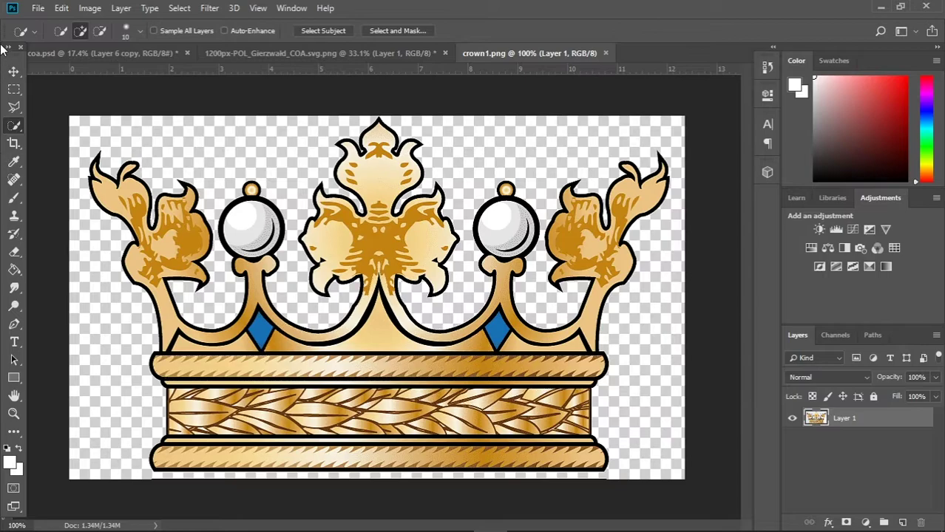
pyautogui.click(13, 71)
# Place the crown above the shield in coa.psd and fill its right diamond black
pyautogui.press('v')
pyautogui.moveTo(396, 281); pyautogui.dragTo(373, 253)
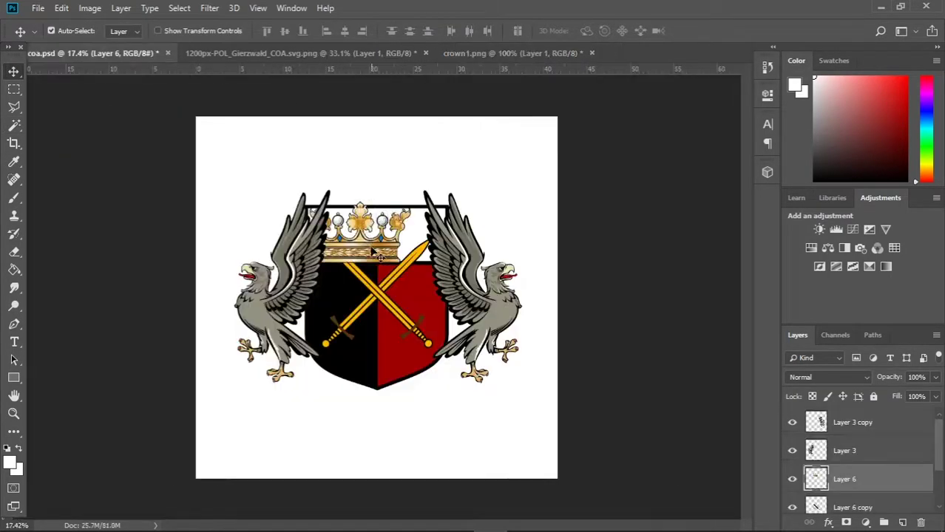
pyautogui.scroll(5, 392, 124)
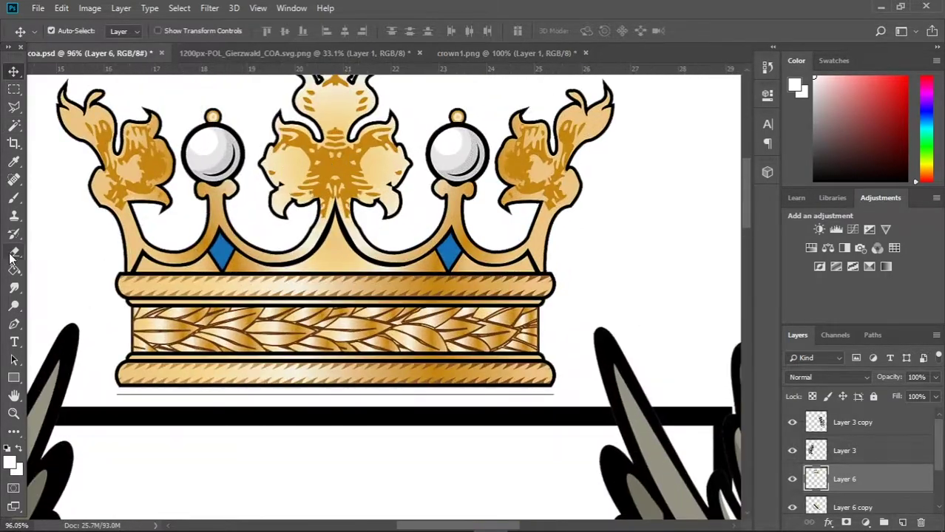
pyautogui.press('g')
pyautogui.click(457, 274)
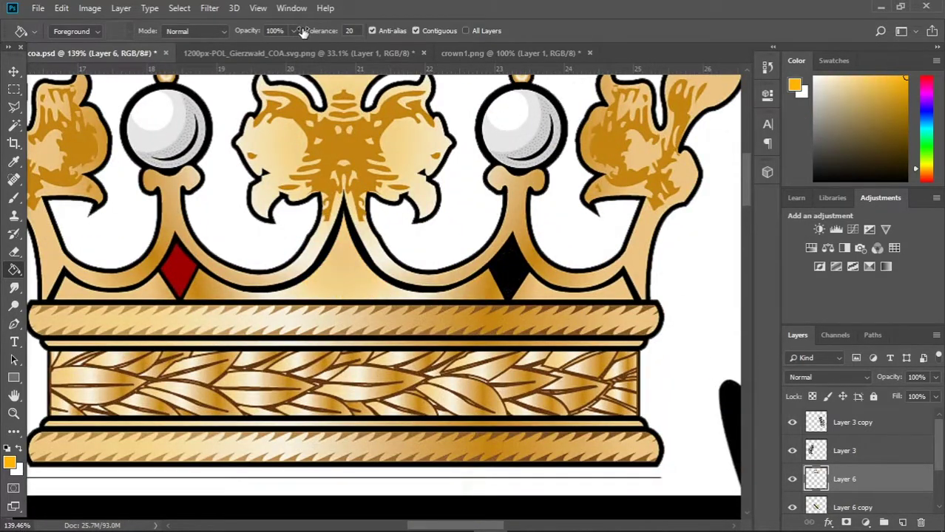
# Raise the fill tolerance and fill the crown's gold arches and bottom band orange
pyautogui.moveTo(303, 33); pyautogui.dragTo(314, 34)
pyautogui.click(339, 289)
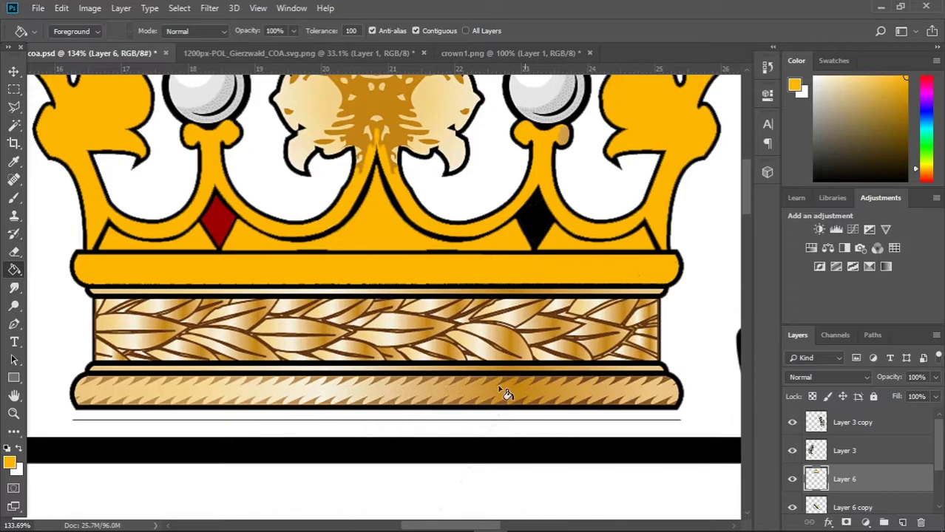
pyautogui.click(505, 393)
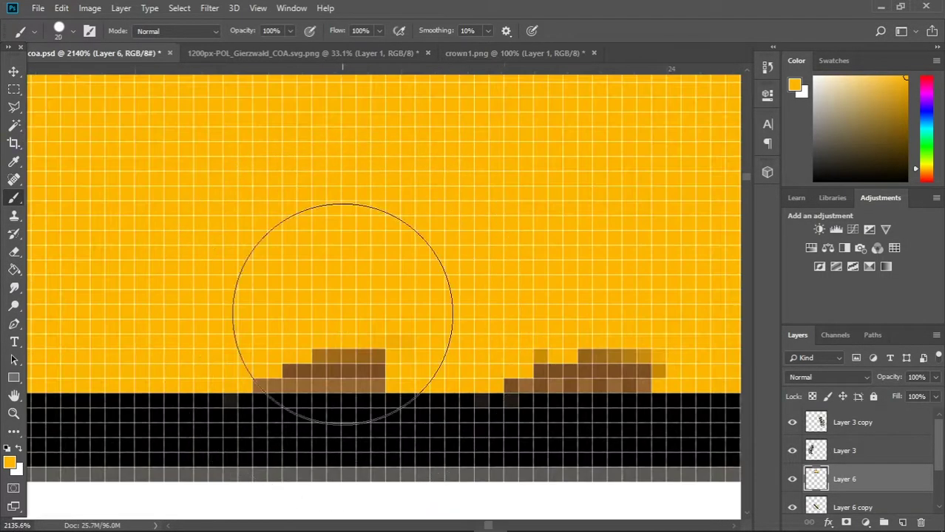
# Paint orange over the brown specks on the crown bands with a 3 px brush
pyautogui.click(59, 31)
pyautogui.write('3')
pyautogui.press('Return')
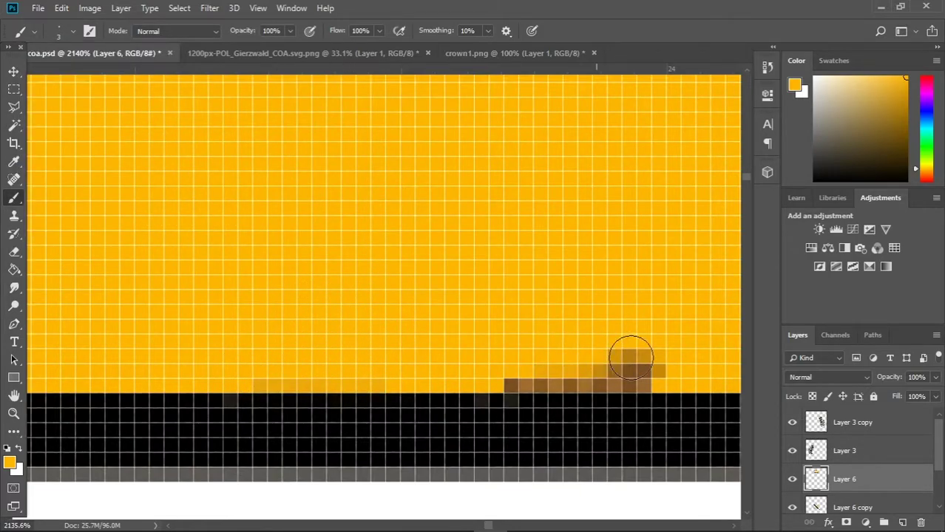
pyautogui.moveTo(630, 358); pyautogui.dragTo(591, 338)
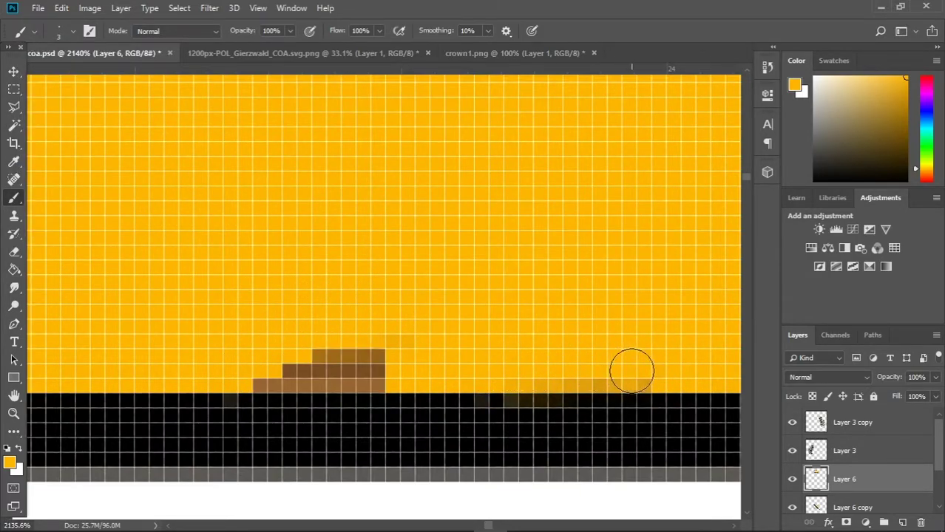
pyautogui.scroll(-5, 414, 239)
pyautogui.scroll(4, 413, 239)
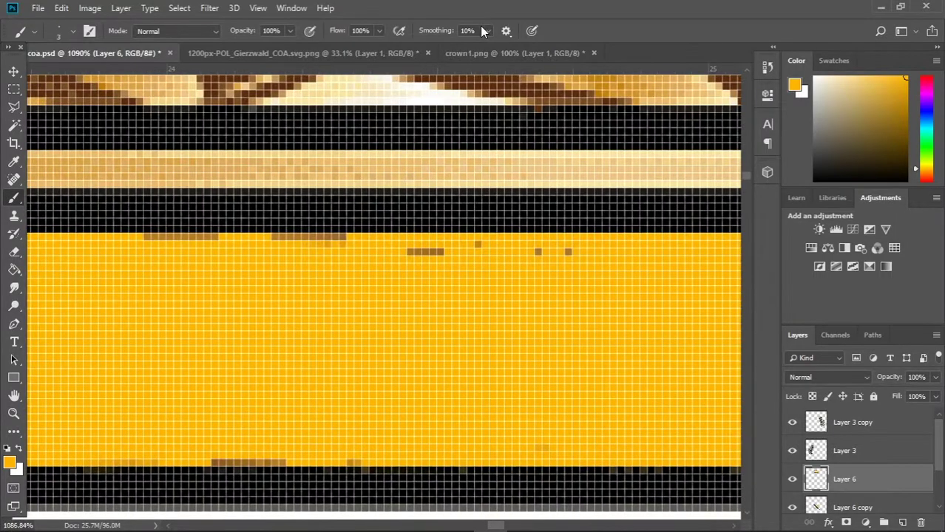
pyautogui.scroll(4, 445, 271)
pyautogui.hscroll(-2, 256, 242)
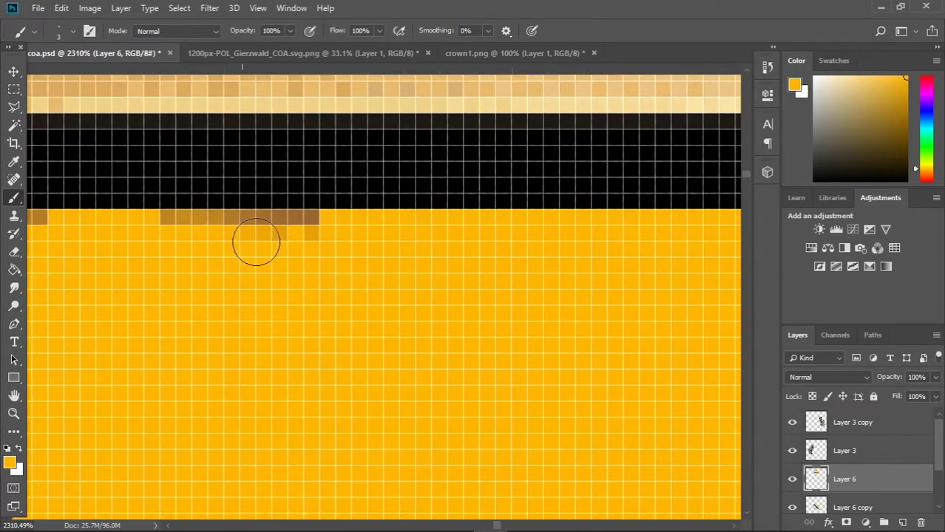
pyautogui.scroll(-5, 126, 248)
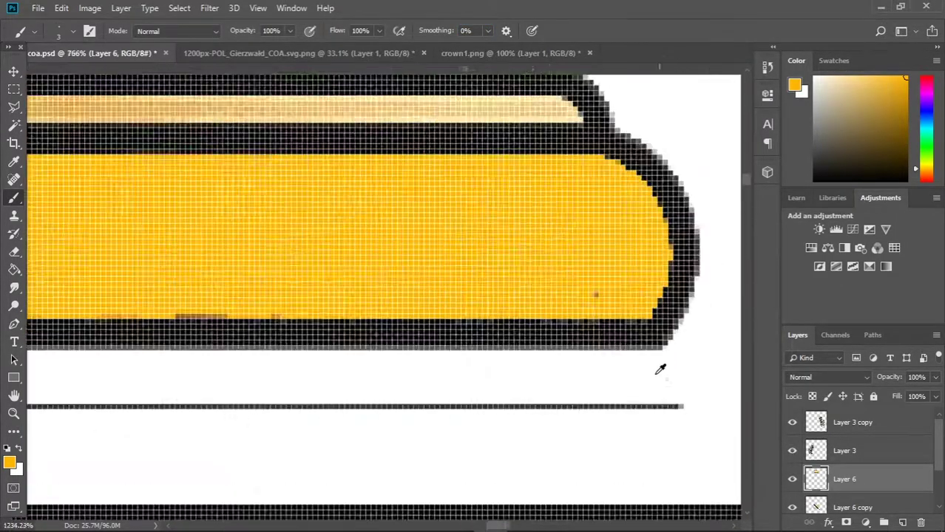
pyautogui.scroll(5, 478, 183)
pyautogui.scroll(3, 202, 226)
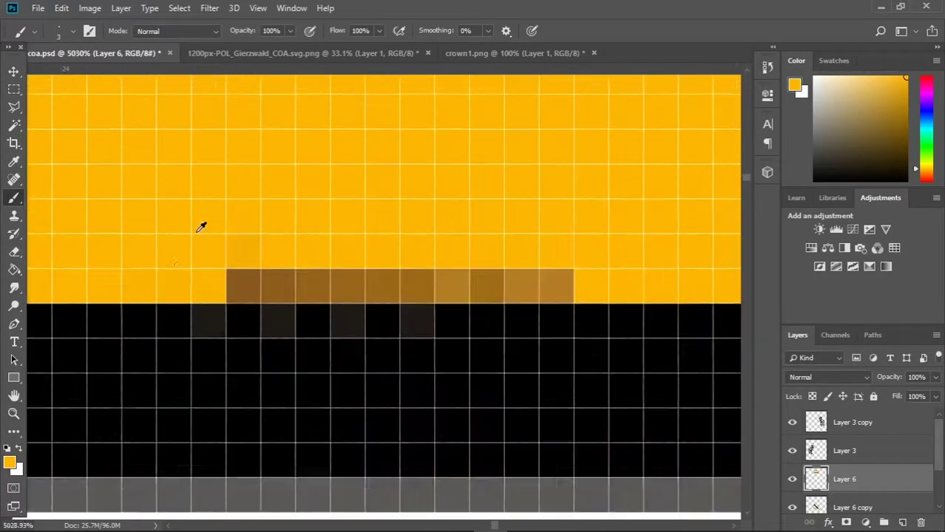
pyautogui.scroll(-10, 520, 185)
pyautogui.scroll(8, 521, 185)
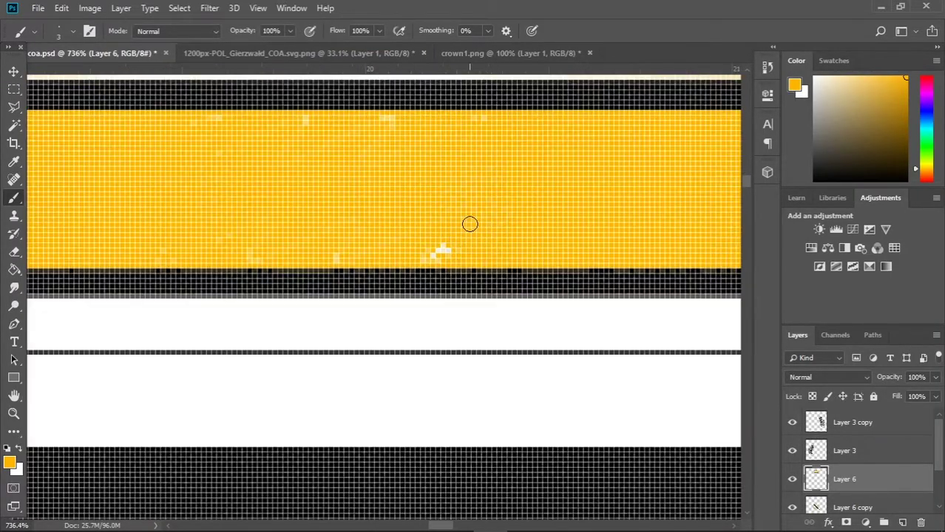
pyautogui.scroll(2, 470, 222)
pyautogui.scroll(2, 273, 236)
pyautogui.scroll(2, 303, 174)
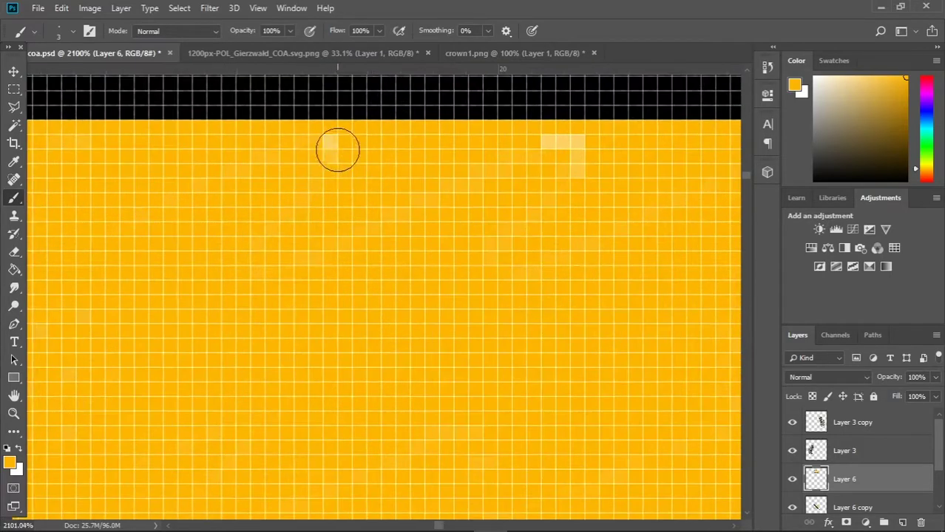
pyautogui.scroll(-2, 591, 221)
pyautogui.scroll(-5, 622, 305)
# Zoom around the crown's pearls and pick red as the fill colour
pyautogui.scroll(-6, 621, 305)
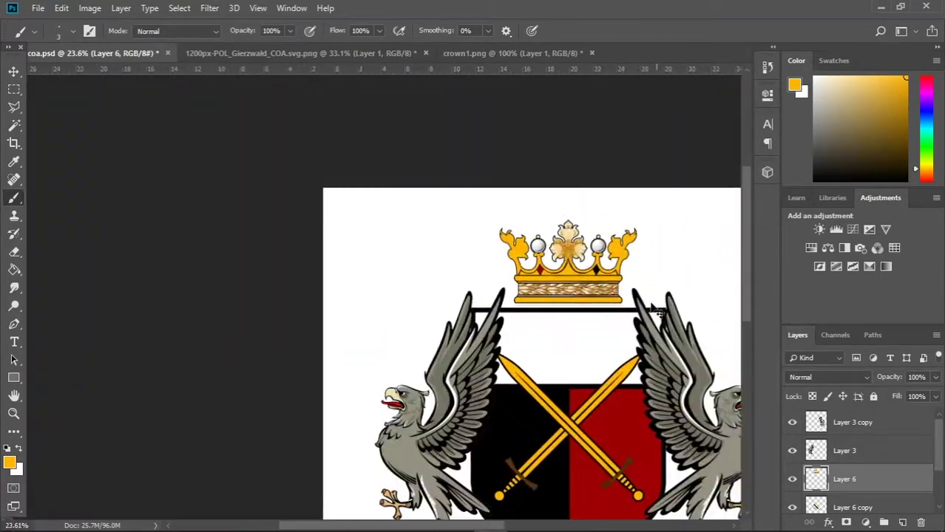
pyautogui.scroll(4, 621, 304)
pyautogui.scroll(3, 643, 254)
pyautogui.scroll(-5, 643, 253)
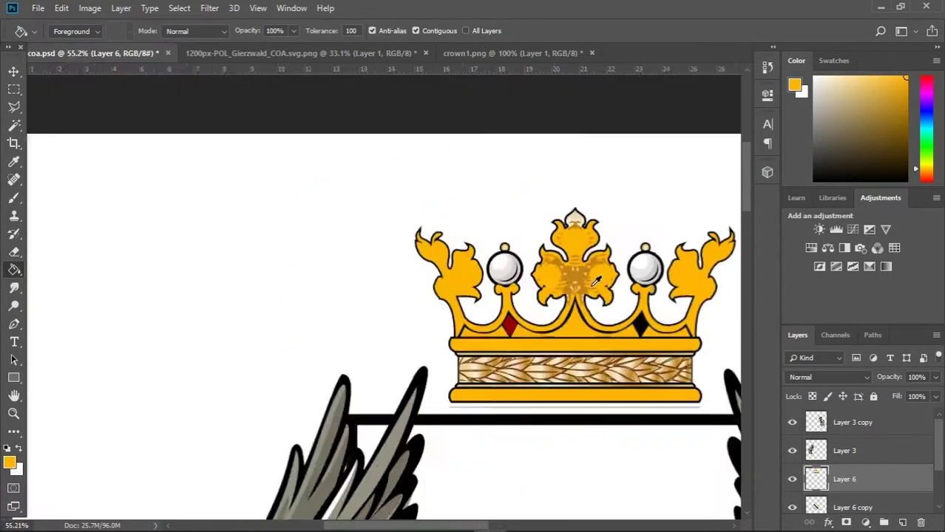
pyautogui.scroll(3, 581, 385)
pyautogui.scroll(4, 466, 408)
pyautogui.scroll(2, 464, 405)
pyautogui.scroll(-4, 455, 347)
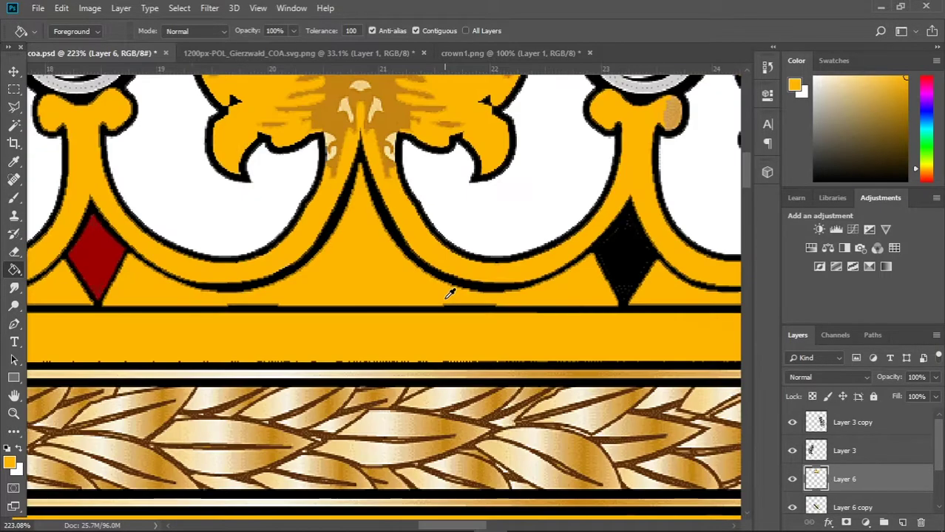
pyautogui.scroll(-4, 456, 297)
pyautogui.scroll(3, 422, 296)
pyautogui.scroll(-1, 392, 318)
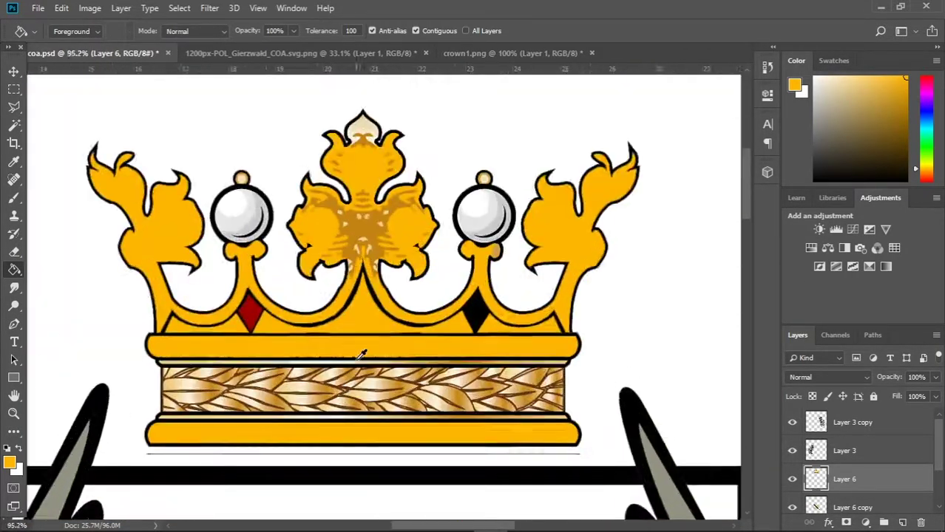
pyautogui.scroll(-5, 405, 150)
pyautogui.scroll(4, 395, 192)
pyautogui.scroll(3, 414, 222)
pyautogui.scroll(-1, 444, 184)
pyautogui.keyDown('alt'); pyautogui.click(264, 214); pyautogui.keyUp('alt')
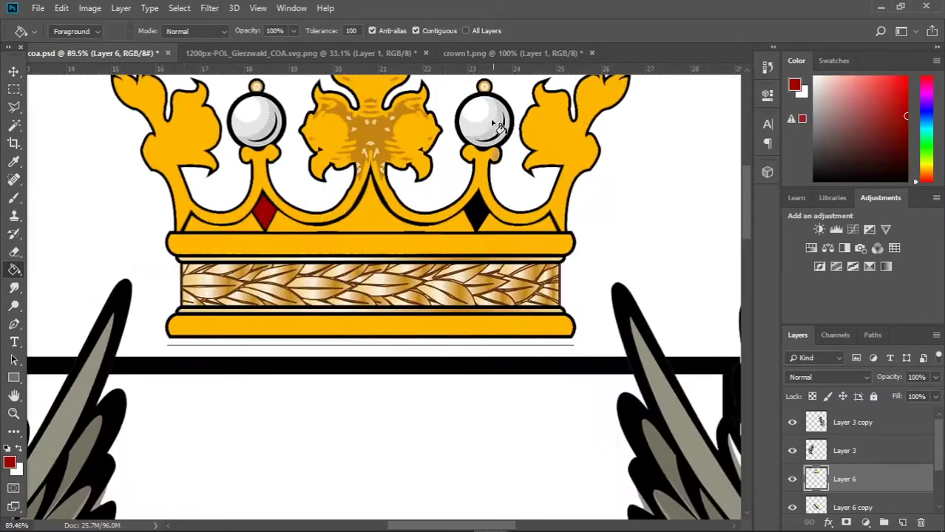
# Return to the crown1.png document to close it
pyautogui.scroll(-3, 225, 255)
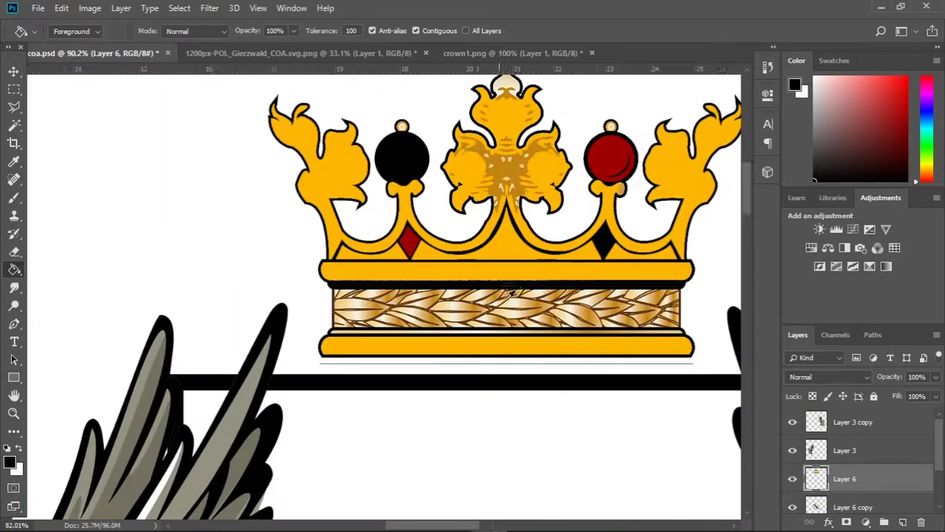
pyautogui.scroll(5, 468, 344)
pyautogui.scroll(-2, 425, 325)
pyautogui.scroll(-5, 295, 334)
pyautogui.scroll(1, 373, 297)
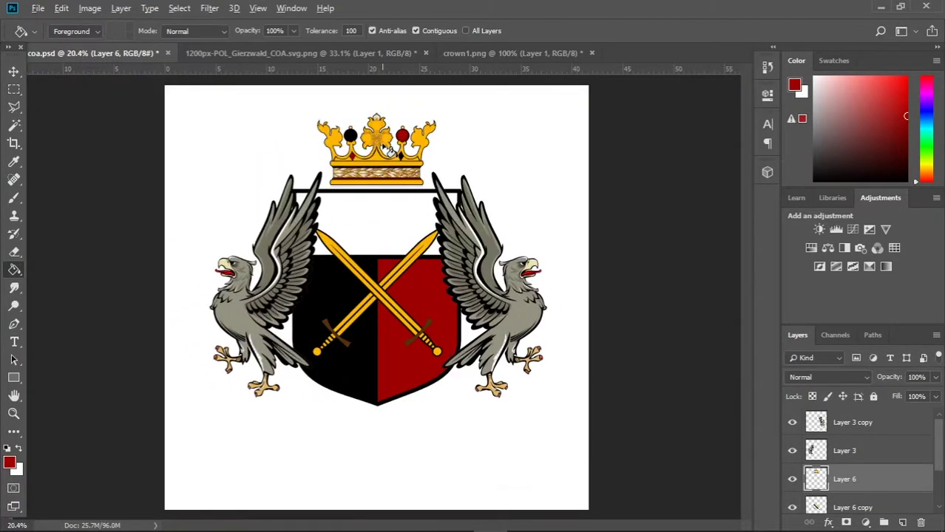
pyautogui.hotkey('ctrl', 'shift', 'Tab')
# Close crown1.png without saving and open the laurel wreath image
pyautogui.hotkey('ctrl', 'w')
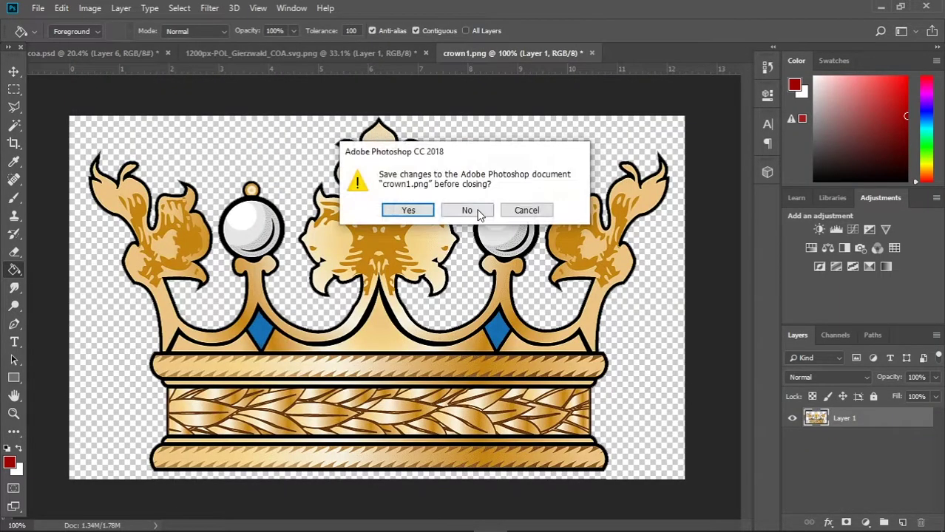
pyautogui.click(481, 213)
pyautogui.hotkey('ctrl', 'o')
pyautogui.doubleClick(252, 148)
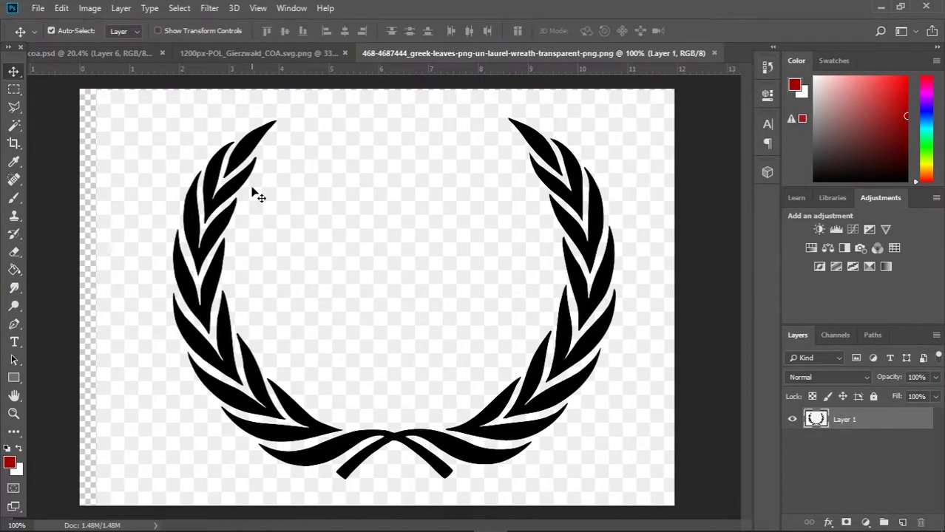
# Delete the laurel wreath's fake checkerboard background
pyautogui.press('w')
pyautogui.click(426, 209)
pyautogui.press('Delete')
pyautogui.hotkey('ctrl', 'd')
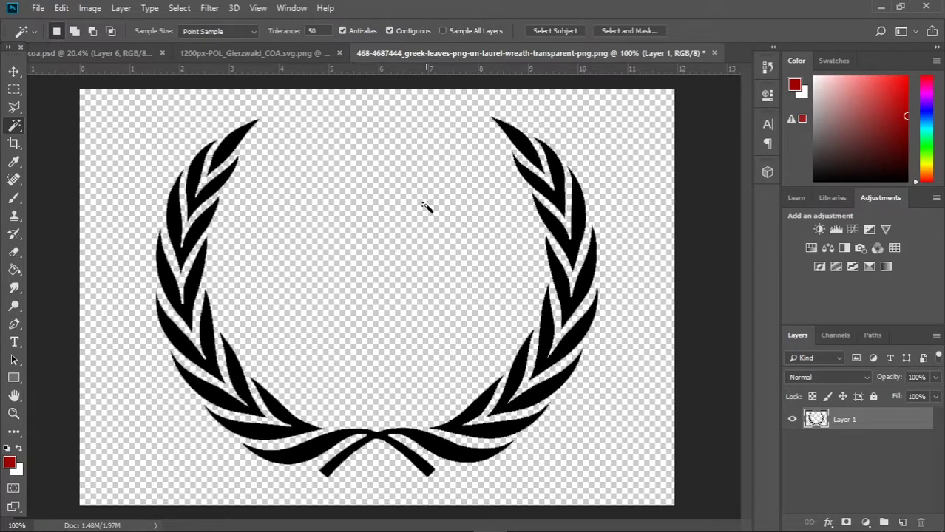
# Drag the wreath into coa.psd, enlarge it around the shield and position it beneath
pyautogui.moveTo(145, 135)
pyautogui.mouseDown()
pyautogui.moveTo(266, 169)
pyautogui.moveTo(370, 388)
pyautogui.mouseUp()
pyautogui.hotkey('ctrl', 't')
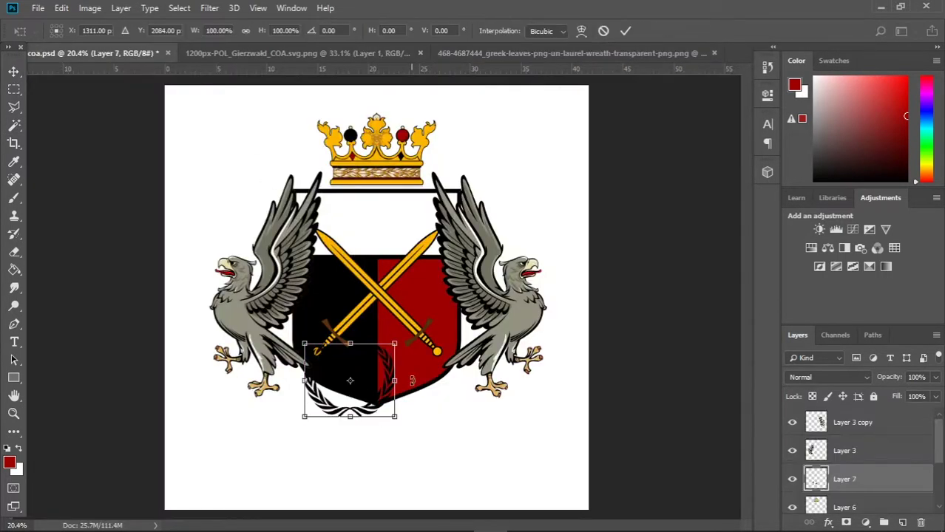
pyautogui.moveTo(432, 355); pyautogui.dragTo(570, 196)
pyautogui.press('Return')
pyautogui.moveTo(451, 392); pyautogui.dragTo(423, 397)
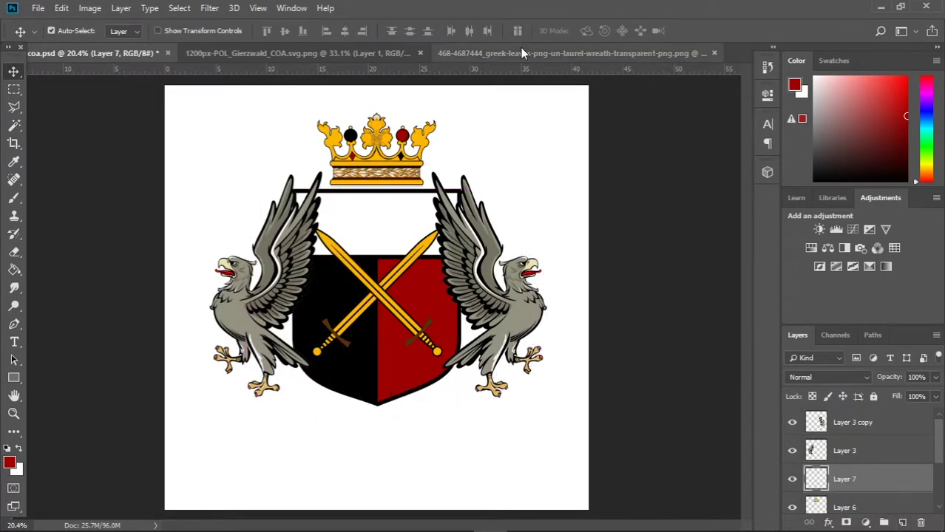
# Bring the wreath into coa.psd again and enlarge it to frame the whole shield
pyautogui.click(522, 54)
pyautogui.moveTo(237, 165); pyautogui.dragTo(372, 383)
pyautogui.moveTo(537, 255); pyautogui.dragTo(542, 174)
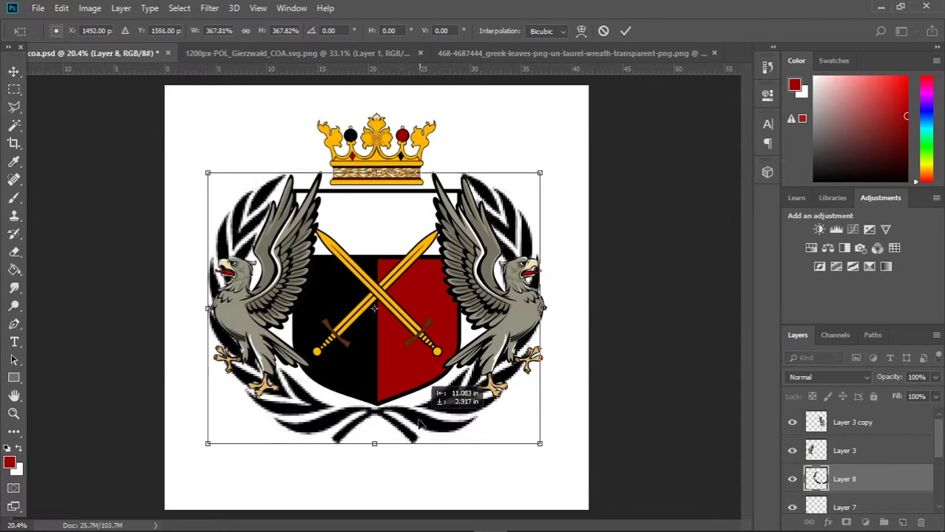
pyautogui.press('Return')
pyautogui.scroll(5, 420, 422)
pyautogui.scroll(4, 458, 402)
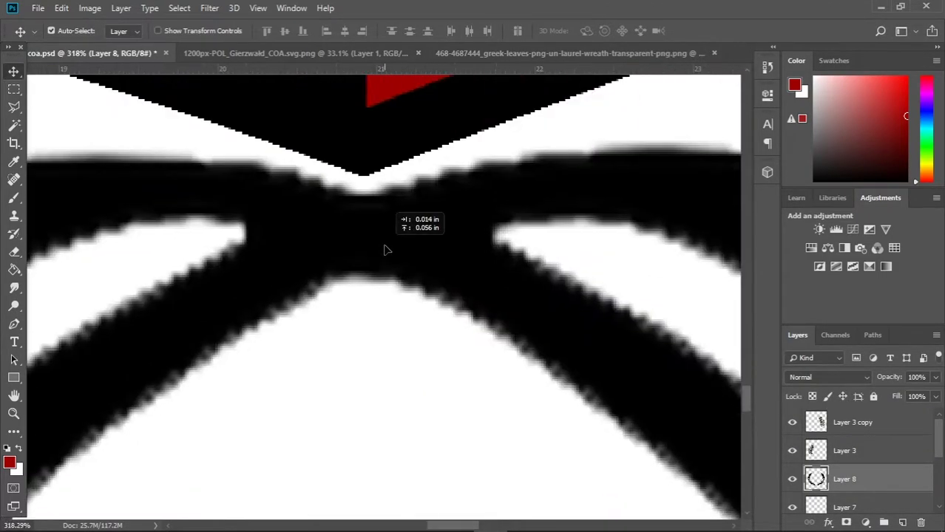
pyautogui.scroll(-10, 386, 249)
pyautogui.scroll(3, 427, 318)
pyautogui.scroll(-1, 431, 280)
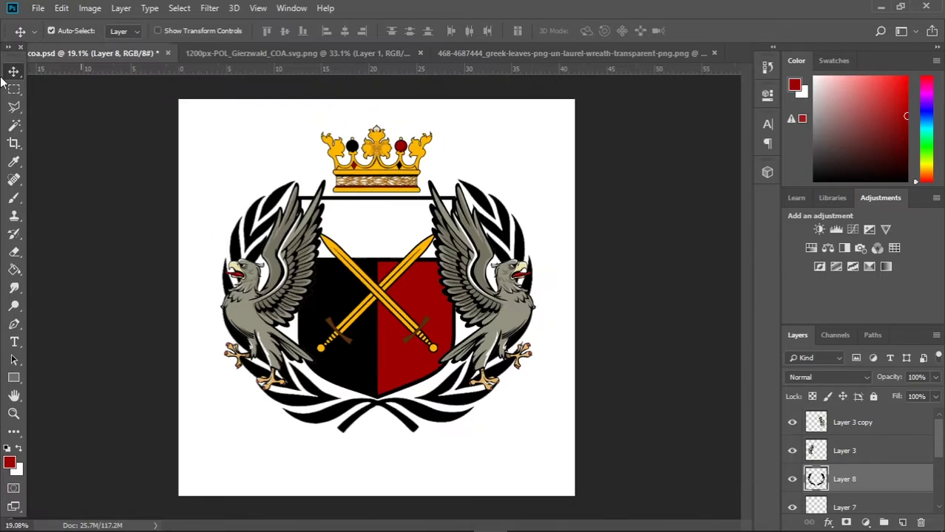
# Save the coat of arms as a Photoshop (.psd) document, accepting the format options
pyautogui.click(38, 8)
pyautogui.click(173, 183)
pyautogui.click(334, 400)
pyautogui.click(626, 146)
pyautogui.scroll(1, 370, 296)
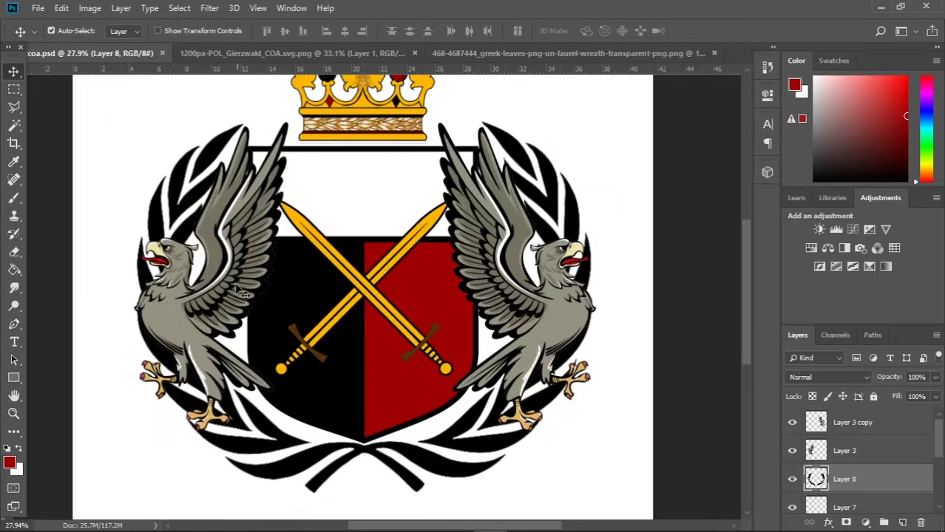
pyautogui.hotkey('ctrl', 't')
# Shrink the left eagle and move it beside the crown's left side
pyautogui.moveTo(141, 399); pyautogui.dragTo(306, 147)
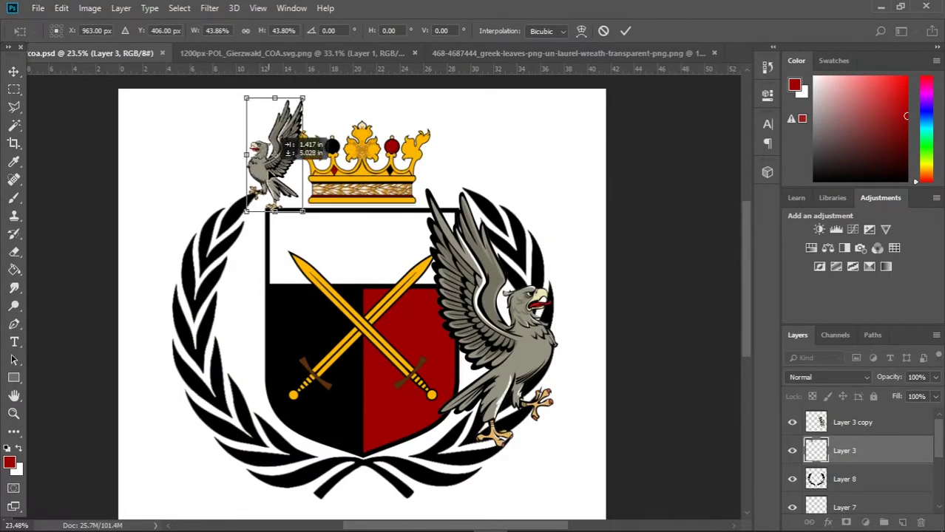
pyautogui.scroll(5, 296, 142)
pyautogui.moveTo(290, 273); pyautogui.dragTo(256, 216)
pyautogui.press('Return')
pyautogui.scroll(-2, 343, 190)
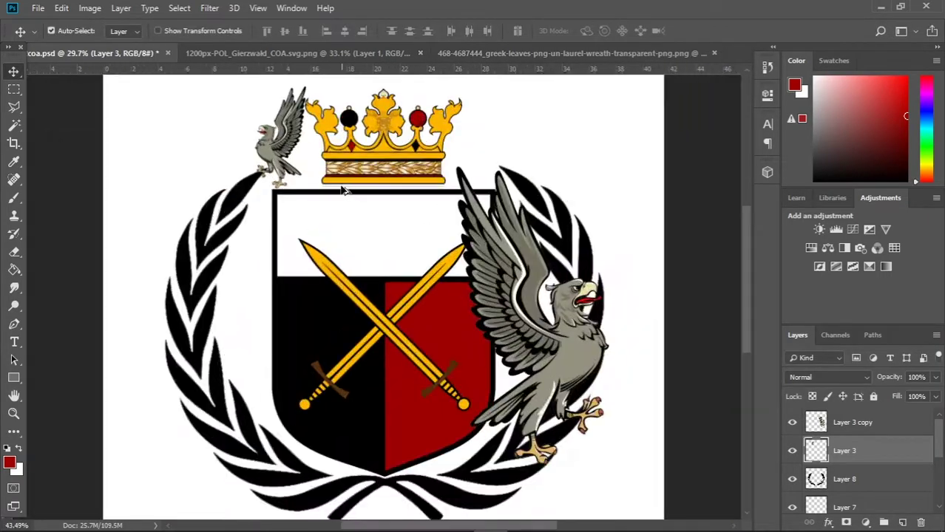
pyautogui.scroll(2, 342, 190)
pyautogui.moveTo(275, 291)
pyautogui.mouseDown()
pyautogui.moveTo(309, 291)
pyautogui.moveTo(242, 153)
pyautogui.mouseUp()
# Close the reference coat of arms image and open the gold eagle image
pyautogui.scroll(-8, 301, 290)
pyautogui.scroll(4, 281, 244)
pyautogui.scroll(3, 259, 192)
pyautogui.scroll(2, 242, 153)
pyautogui.scroll(-5, 238, 189)
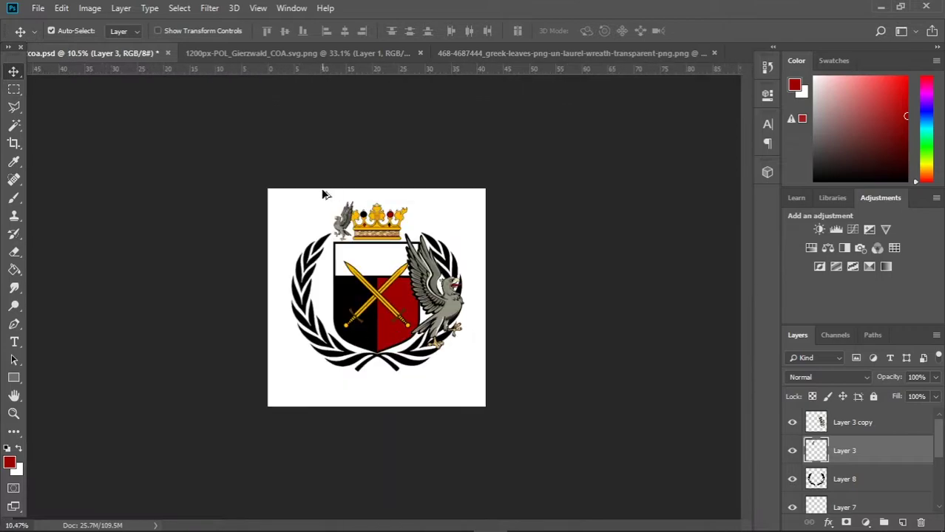
pyautogui.scroll(2, 323, 192)
pyautogui.click(403, 54)
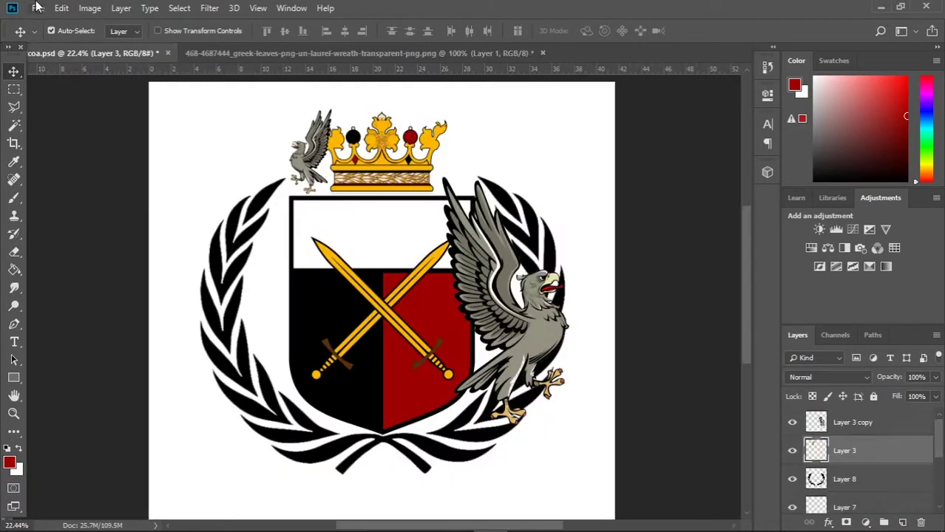
pyautogui.hotkey('ctrl', 'o')
pyautogui.doubleClick(161, 111)
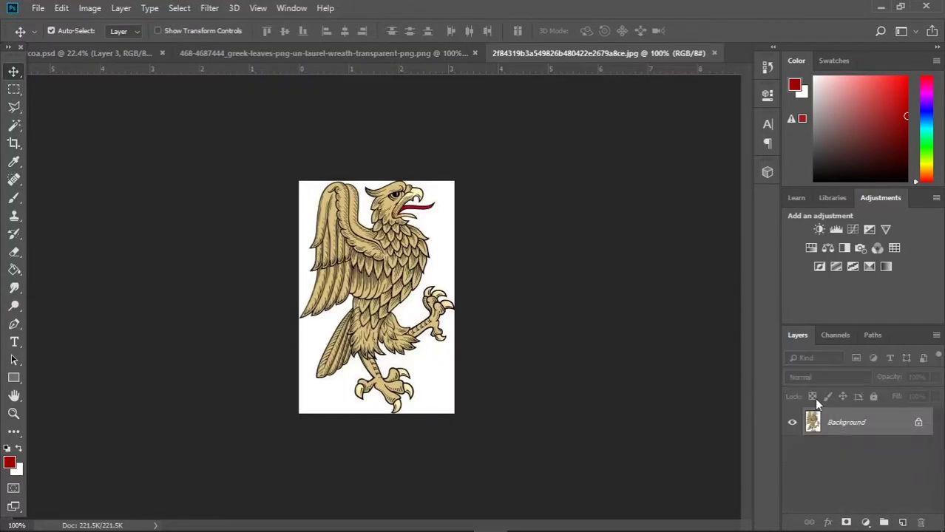
# Unlock the gold eagle layer, drag it into the coat of arms right of the crown, and resize it
pyautogui.press('w')
pyautogui.click(14, 71)
pyautogui.moveTo(377, 296); pyautogui.dragTo(115, 53)
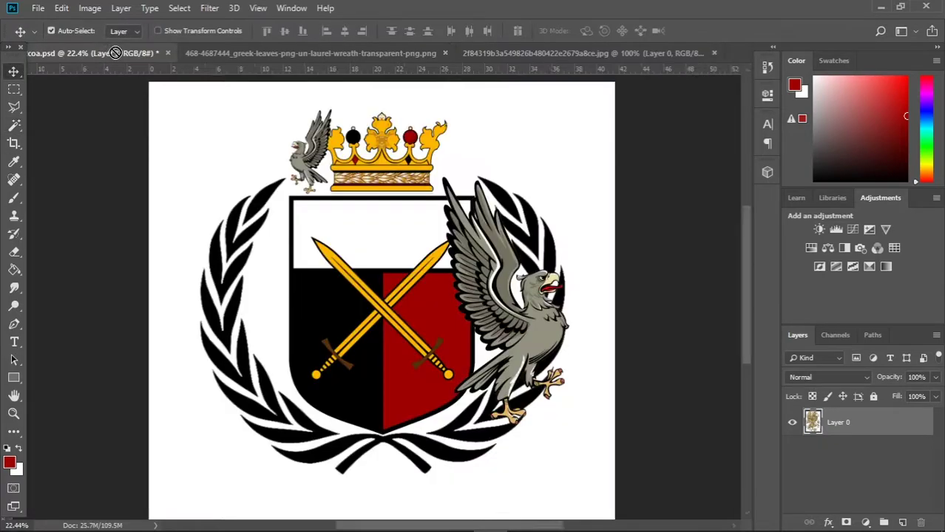
pyautogui.moveTo(458, 165); pyautogui.dragTo(509, 181)
pyautogui.scroll(3, 426, 140)
pyautogui.hotkey('ctrl', 't')
pyautogui.moveTo(553, 148); pyautogui.dragTo(570, 122)
pyautogui.press('Return')
# Move the left eagle closer to the crown and shrink it further
pyautogui.scroll(-1, 581, 127)
pyautogui.moveTo(188, 174); pyautogui.dragTo(214, 170)
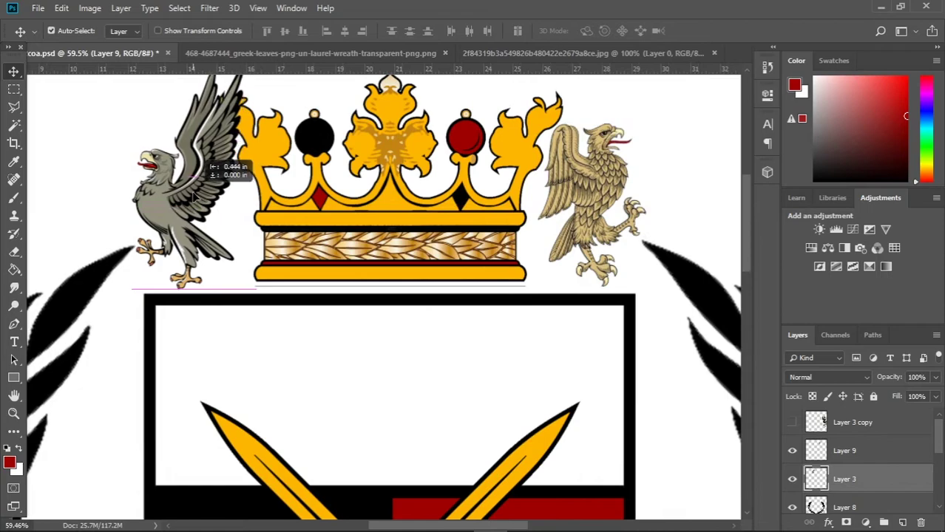
pyautogui.hotkey('ctrl', 't')
pyautogui.moveTo(253, 78); pyautogui.dragTo(231, 122)
pyautogui.press('Return')
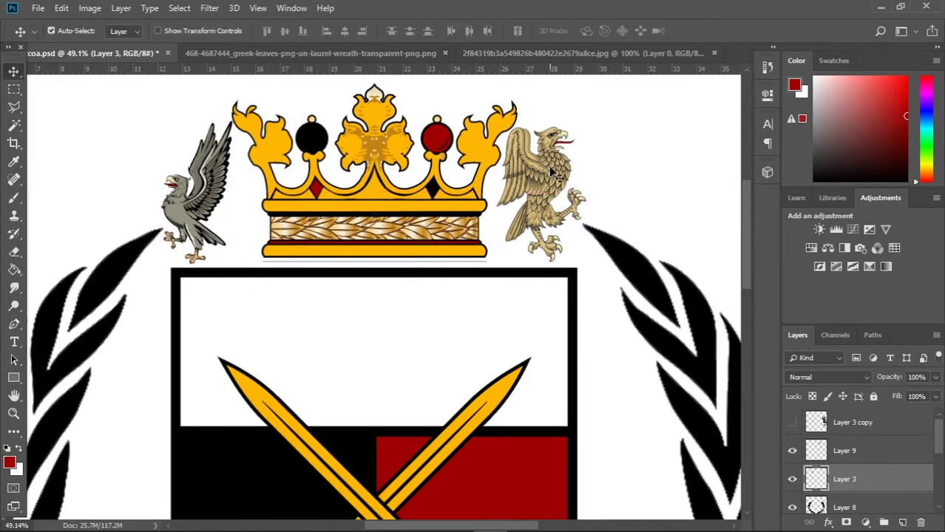
# Commit the pending transform and delete the gold eagle layer
pyautogui.scroll(-2, 343, 173)
pyautogui.press('Return')
pyautogui.scroll(2, 483, 126)
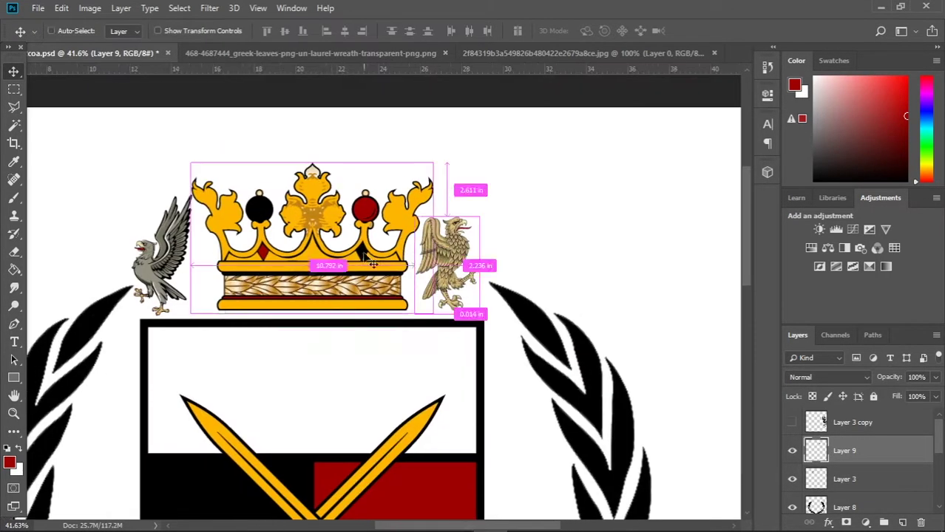
pyautogui.press('Delete')
pyautogui.scroll(1, 482, 127)
# Try filling the left eagle with black, then revert it
pyautogui.click(792, 422)
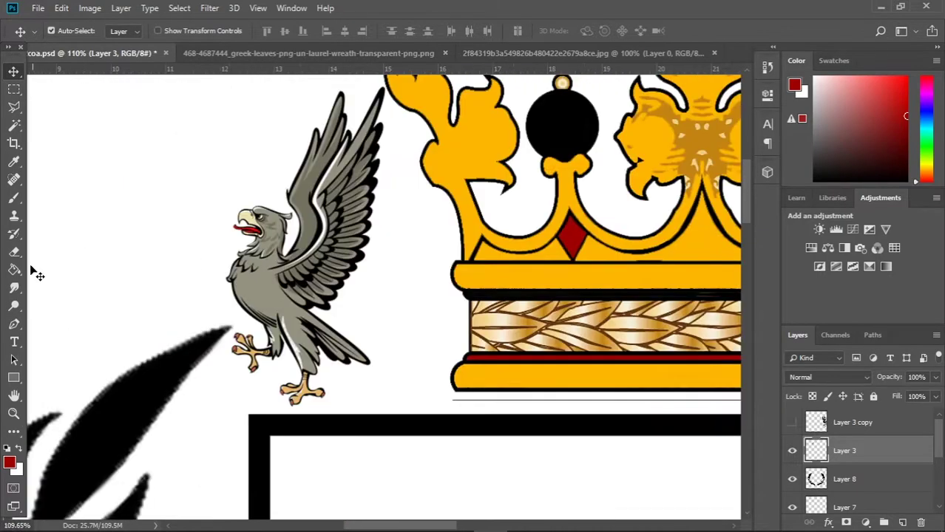
pyautogui.click(14, 270)
pyautogui.scroll(-3, 376, 297)
pyautogui.scroll(3, 347, 240)
pyautogui.scroll(5, 348, 240)
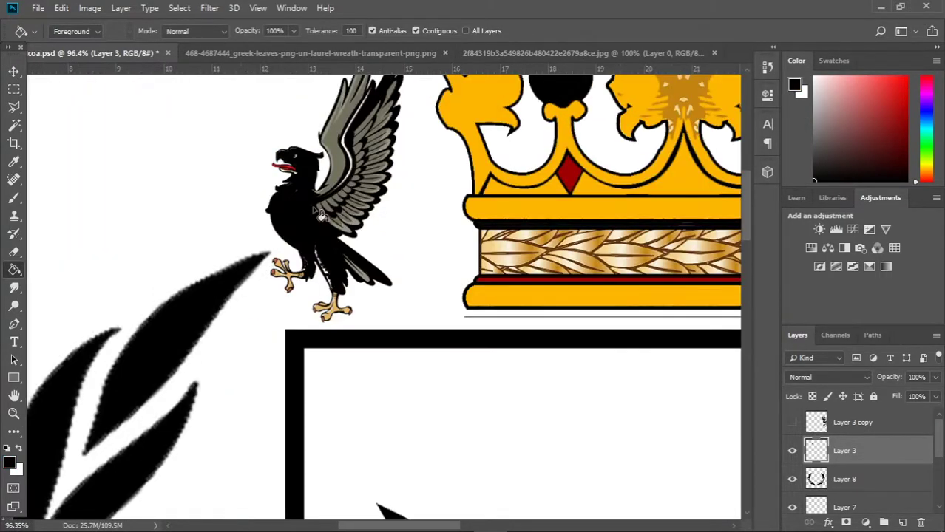
pyautogui.scroll(-3, 347, 240)
pyautogui.scroll(-5, 444, 170)
pyautogui.press('d')
# Enlarge the left eagle slightly beside the crown
pyautogui.press('v')
pyautogui.scroll(5, 394, 236)
pyautogui.hotkey('ctrl', 't')
pyautogui.moveTo(224, 182); pyautogui.dragTo(248, 120)
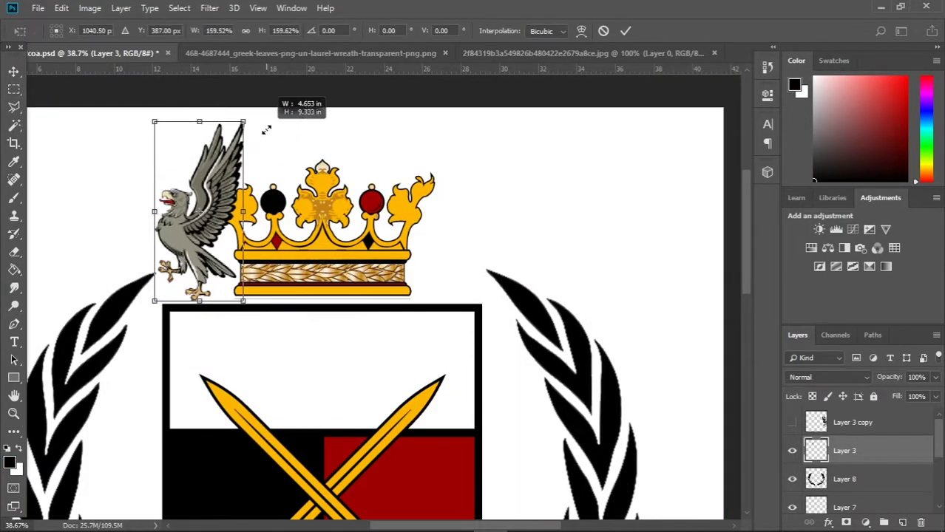
pyautogui.press('Return')
pyautogui.scroll(-5, 407, 196)
pyautogui.scroll(1, 367, 276)
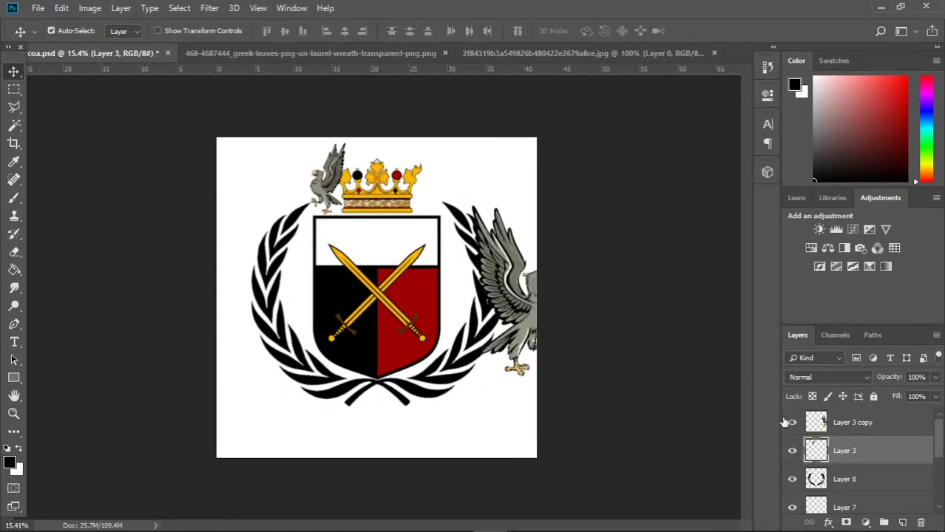
# Show the flipped eagle copy, shrink it to match, and move it right of the crown
pyautogui.click(850, 422)
pyautogui.scroll(2, 348, 221)
pyautogui.hotkey('ctrl', 't')
pyautogui.moveTo(329, 310); pyautogui.dragTo(347, 325)
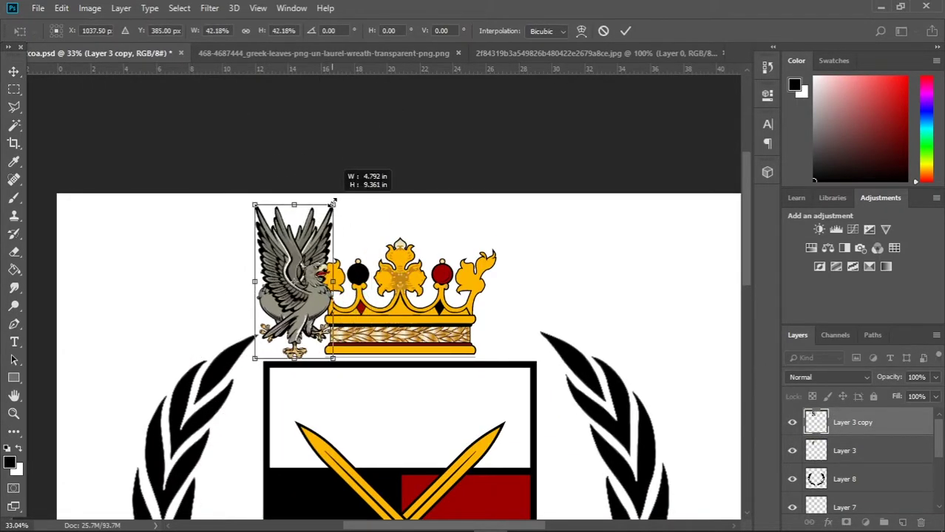
pyautogui.press('Return')
pyautogui.moveTo(334, 208); pyautogui.dragTo(562, 211)
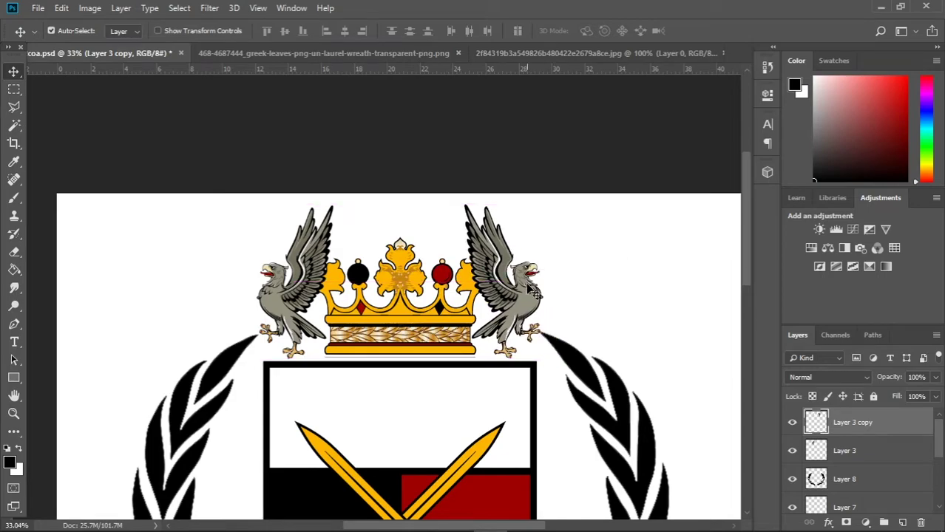
pyautogui.scroll(-2, 393, 127)
pyautogui.scroll(1, 386, 296)
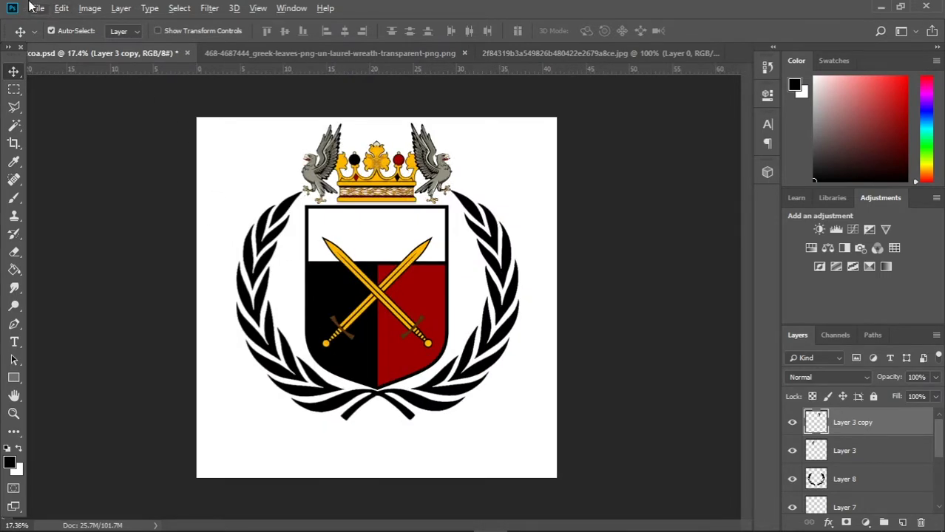
pyautogui.hotkey('ctrl', 'o')
# Open the bow and arrow image and drag it into the coat of arms
pyautogui.scroll(-2, 227, 167)
pyautogui.scroll(2, 227, 167)
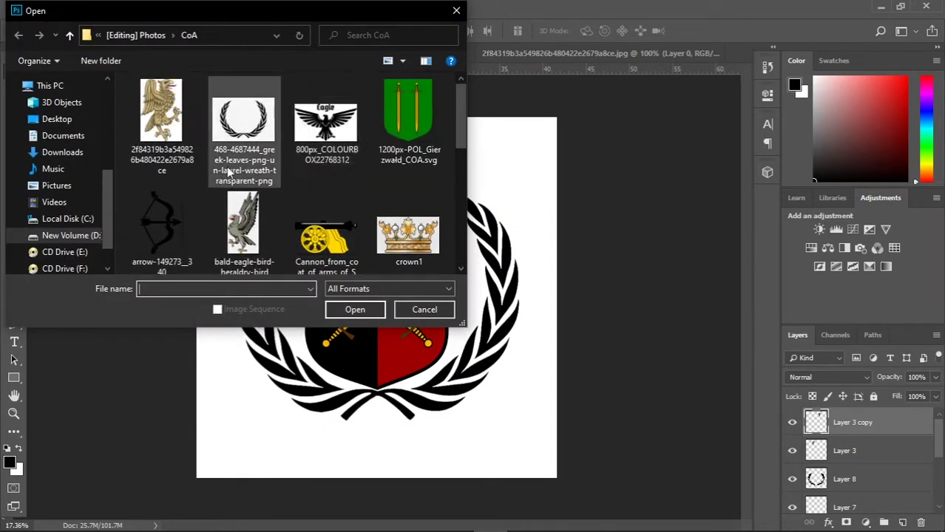
pyautogui.scroll(-3, 227, 166)
pyautogui.click(164, 103)
pyautogui.doubleClick(164, 103)
pyautogui.moveTo(377, 296); pyautogui.dragTo(411, 298)
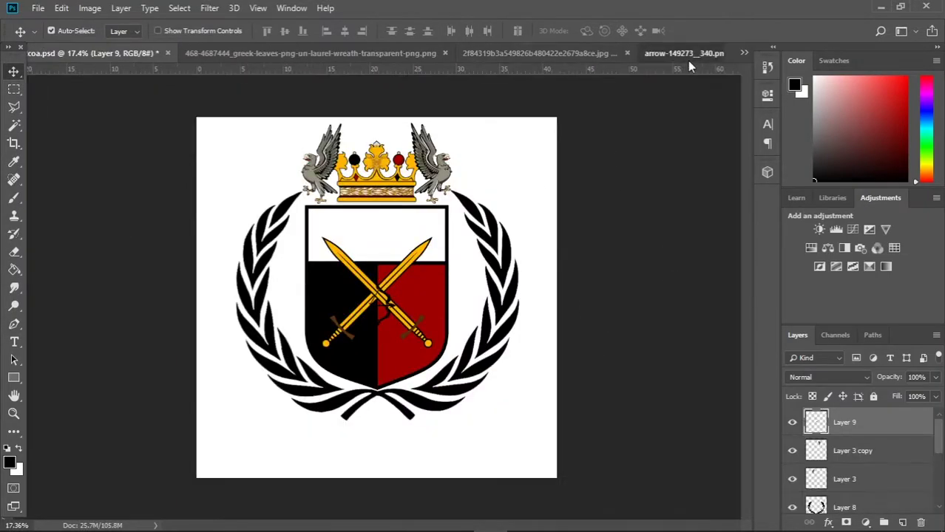
# Scale down the bow and rotate it so the arrow points up
pyautogui.scroll(3, 378, 296)
pyautogui.hotkey('ctrl', 't')
pyautogui.moveTo(453, 274)
pyautogui.mouseDown()
pyautogui.moveTo(502, 284)
pyautogui.moveTo(444, 274)
pyautogui.mouseUp()
pyautogui.moveTo(266, 281); pyautogui.dragTo(185, 263)
pyautogui.press('Return')
# Centre the bow in the shield's white top band and close the laurel wreath image
pyautogui.scroll(2, 311, 192)
pyautogui.moveTo(301, 190); pyautogui.dragTo(307, 193)
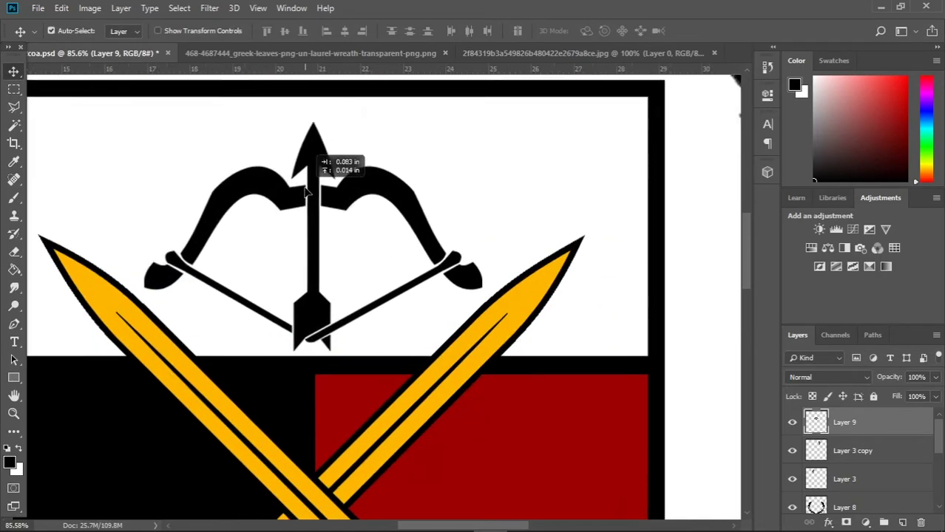
pyautogui.scroll(-5, 436, 220)
pyautogui.scroll(2, 436, 220)
pyautogui.scroll(4, 369, 257)
pyautogui.scroll(-1, 379, 282)
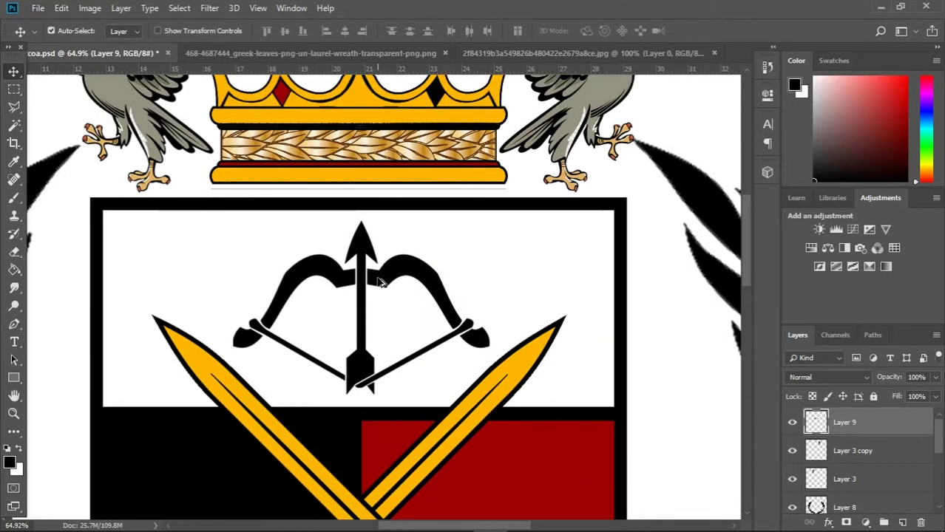
pyautogui.scroll(-5, 379, 282)
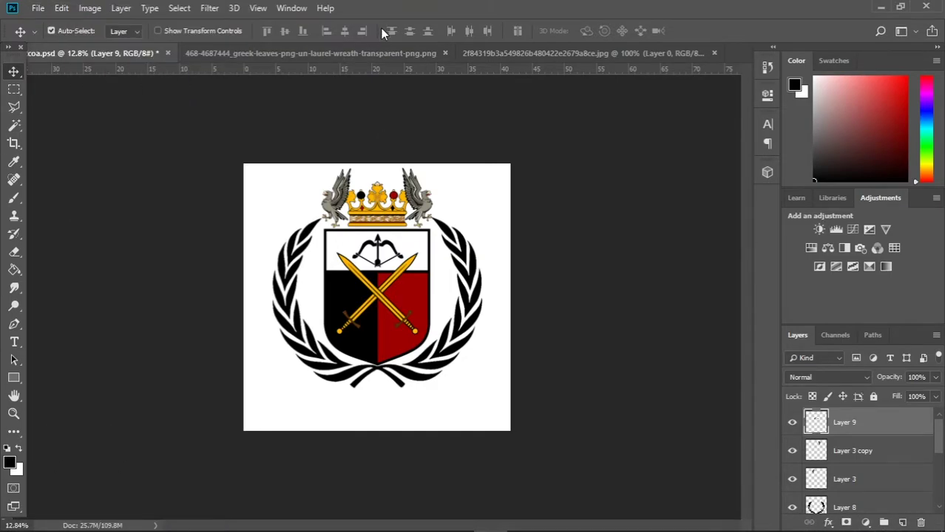
pyautogui.click(392, 53)
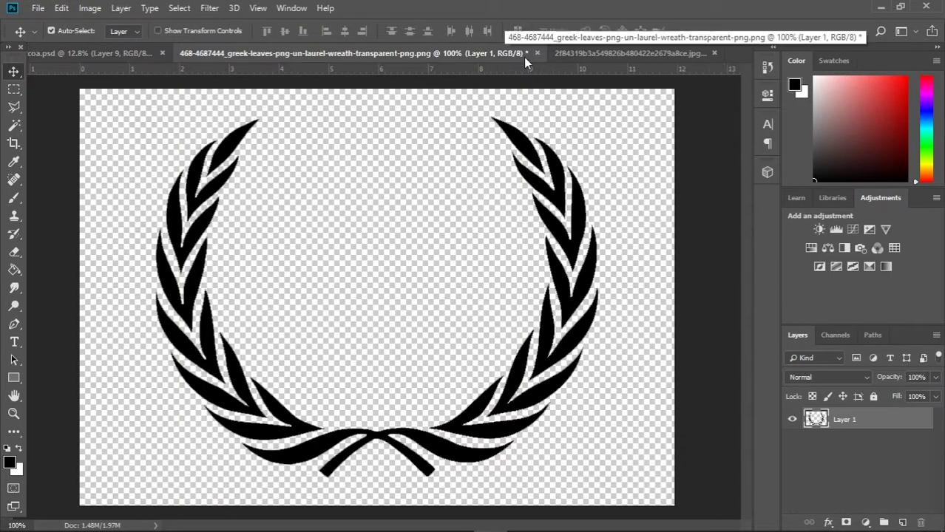
pyautogui.click(525, 53)
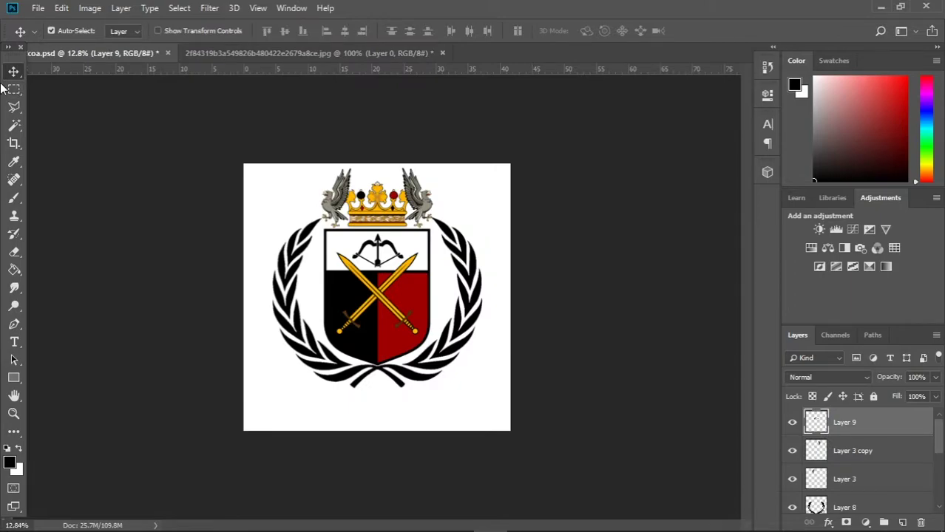
# Fill the bow and arrow with the swords' yellow using Paint Bucket tolerance 10
pyautogui.scroll(5, 442, 249)
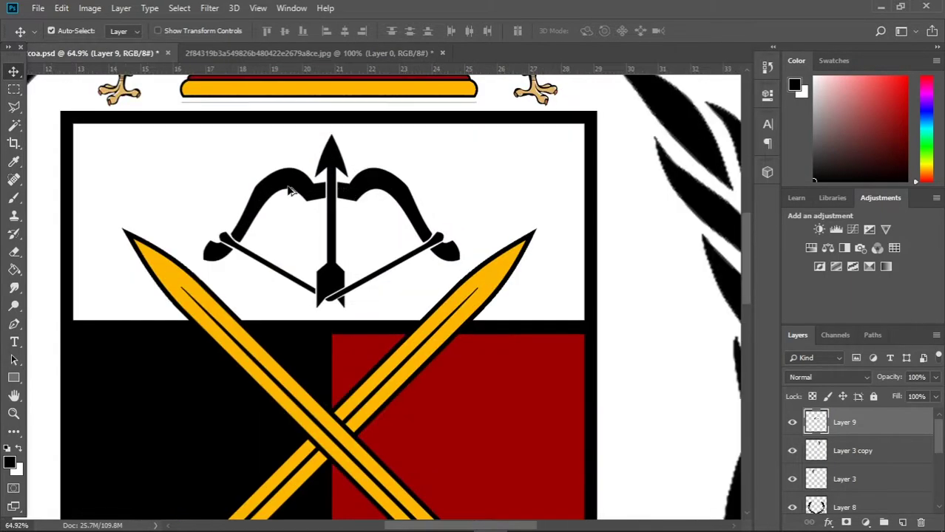
pyautogui.keyDown('alt'); pyautogui.click(161, 260); pyautogui.keyUp('alt')
pyautogui.click(334, 187)
pyautogui.scroll(3, 337, 187)
pyautogui.hotkey('ctrl', 'z')
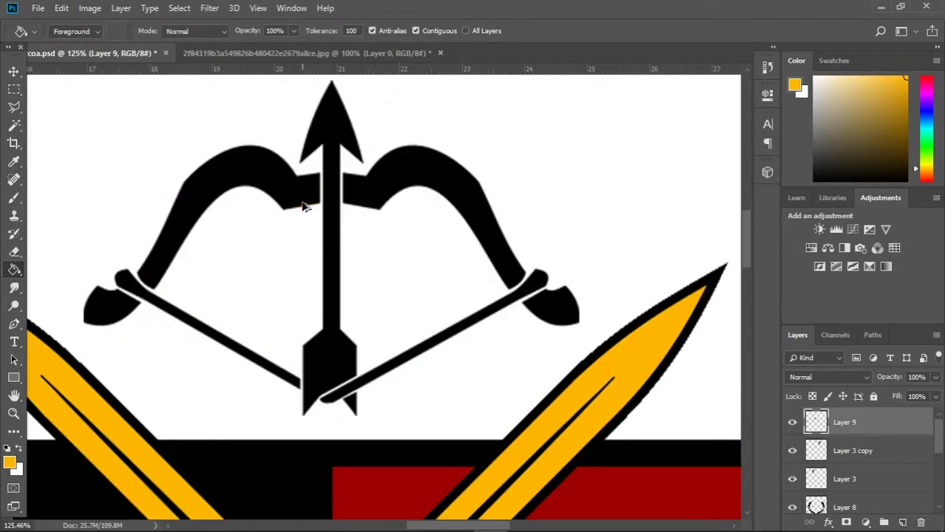
pyautogui.write('10')
pyautogui.click(341, 120)
pyautogui.hotkey('ctrl', 'z')
pyautogui.hotkey('ctrl', 'z')
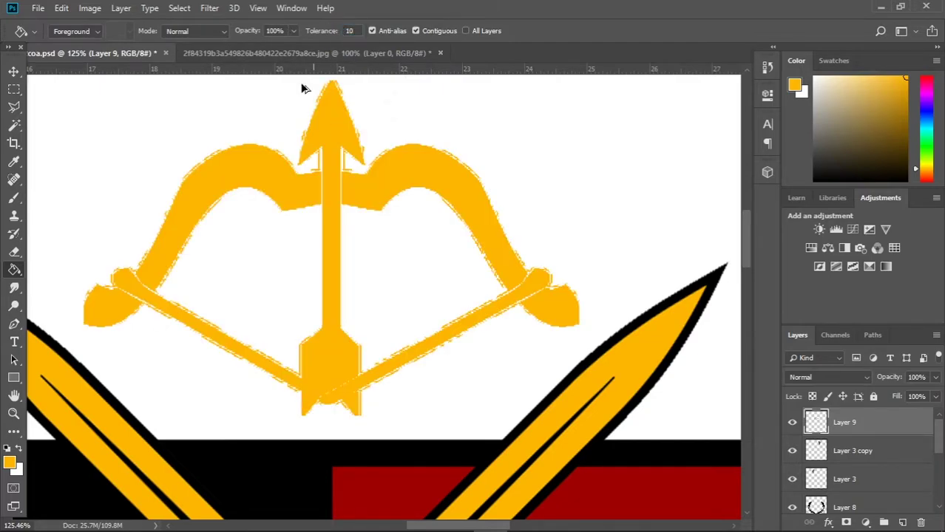
pyautogui.hotkey('ctrl', 'z')
pyautogui.click(330, 125)
# Add a Stroke outline to the bow layer through Blending Options
pyautogui.scroll(-5, 329, 125)
pyautogui.scroll(4, 385, 281)
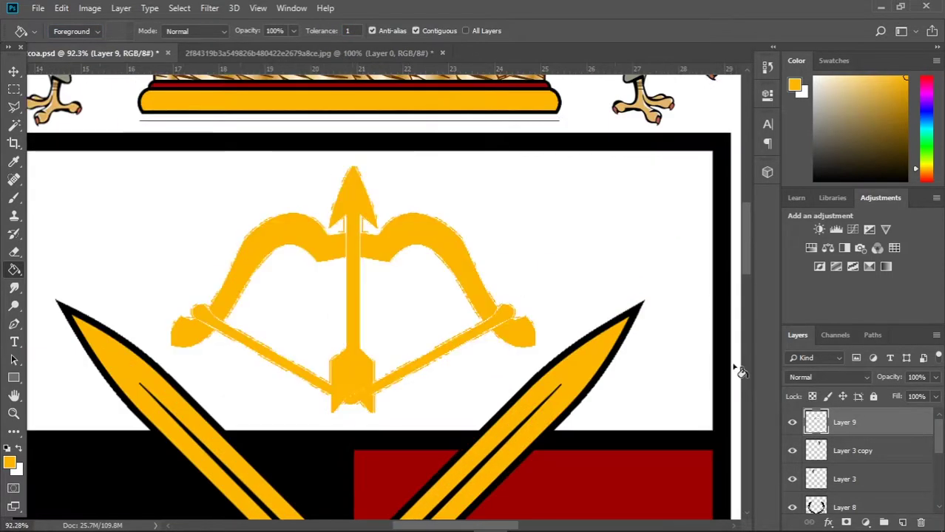
pyautogui.rightClick(850, 423)
pyautogui.click(717, 19)
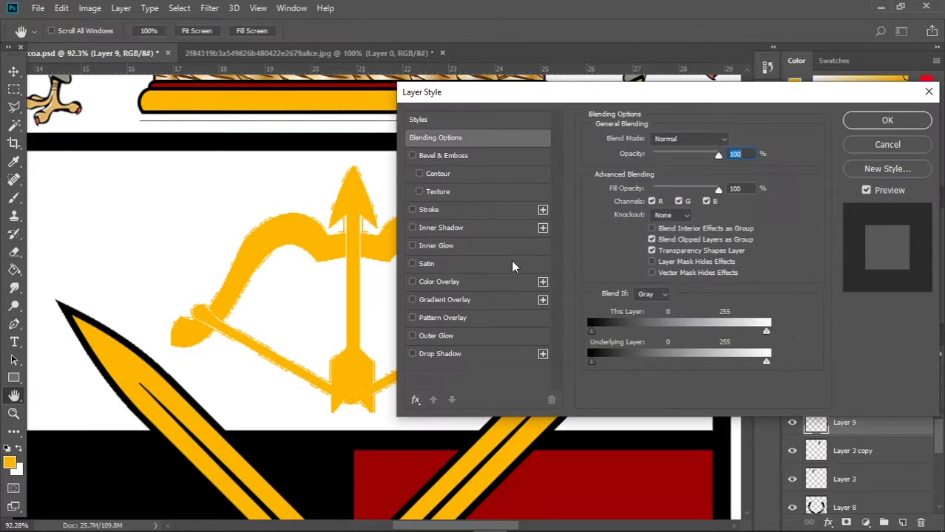
pyautogui.click(454, 211)
pyautogui.click(871, 120)
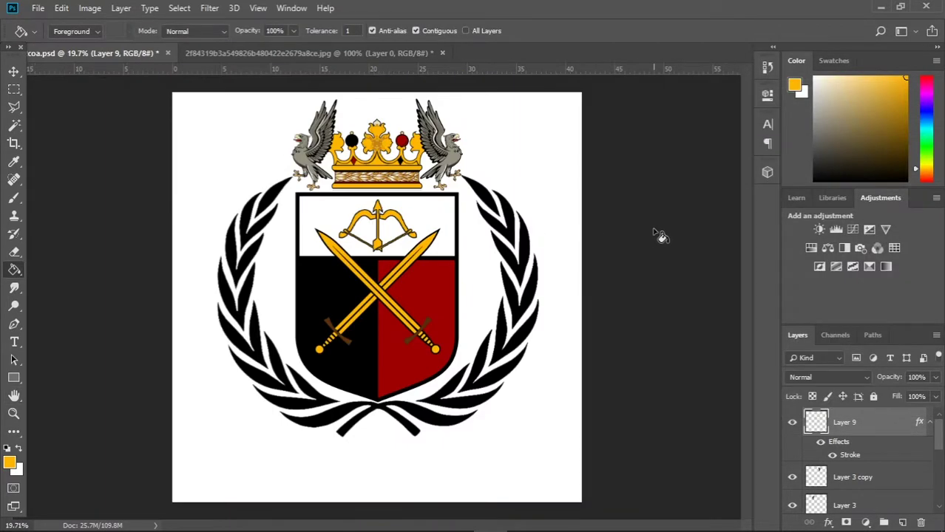
# Fill the cannon's carriage and wheel with deeper orange at Tolerance 30
pyautogui.scroll(5, 392, 170)
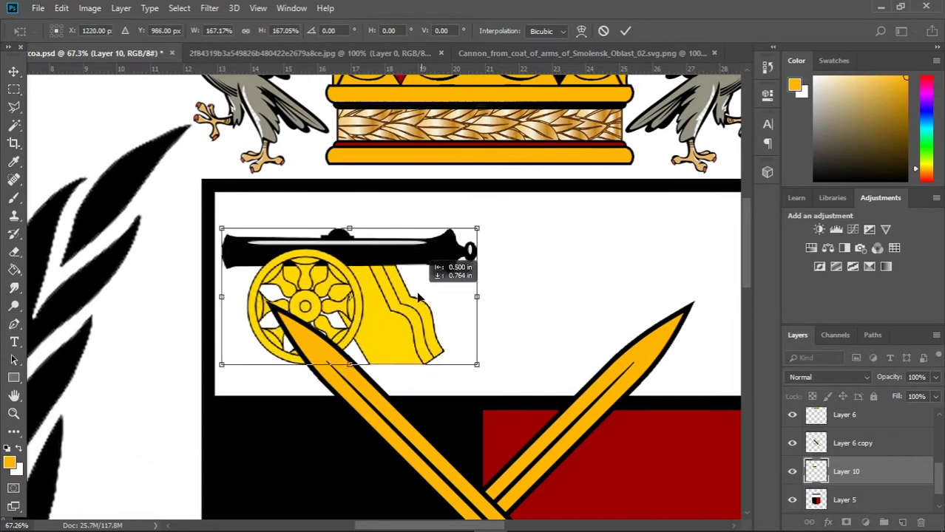
pyautogui.scroll(3, 376, 173)
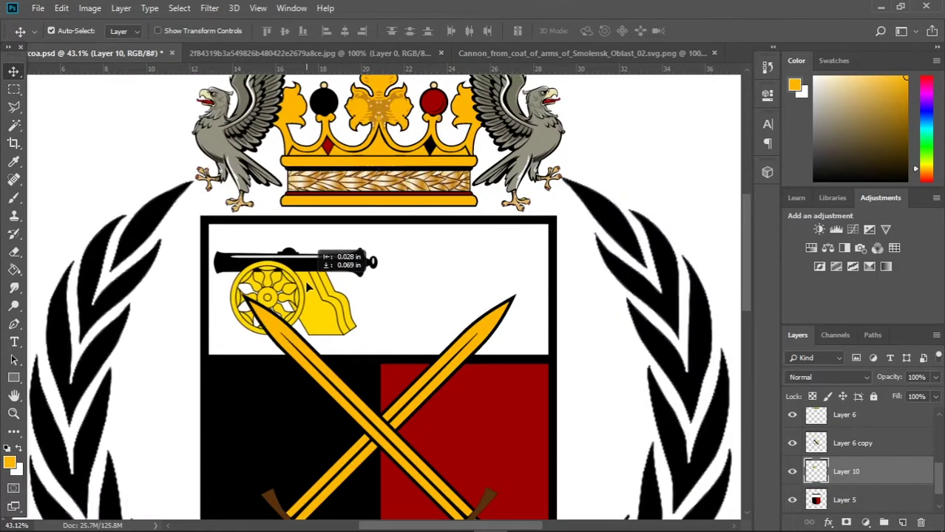
pyautogui.scroll(-3, 307, 287)
pyautogui.scroll(4, 306, 287)
pyautogui.press('g')
pyautogui.scroll(3, 386, 300)
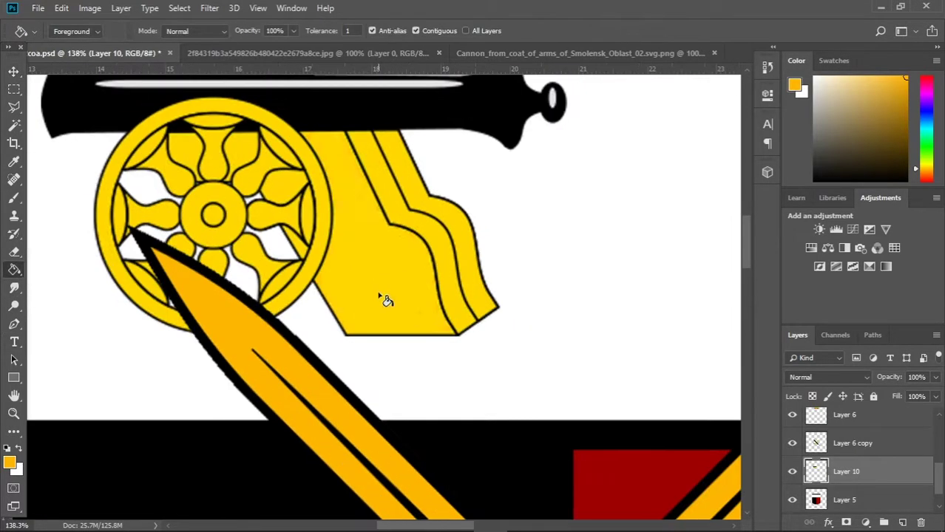
pyautogui.click(385, 299)
pyautogui.scroll(3, 351, 323)
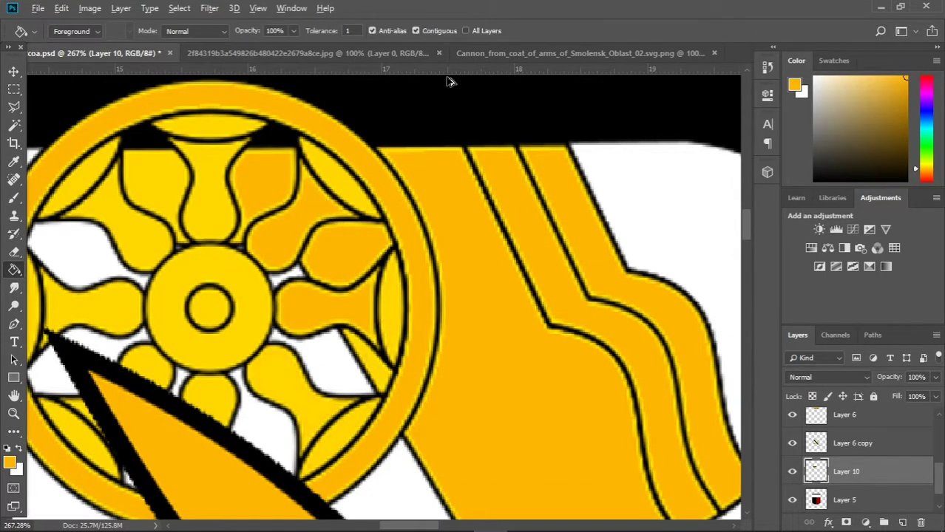
pyautogui.hotkey('ctrl', 'z')
pyautogui.write('30')
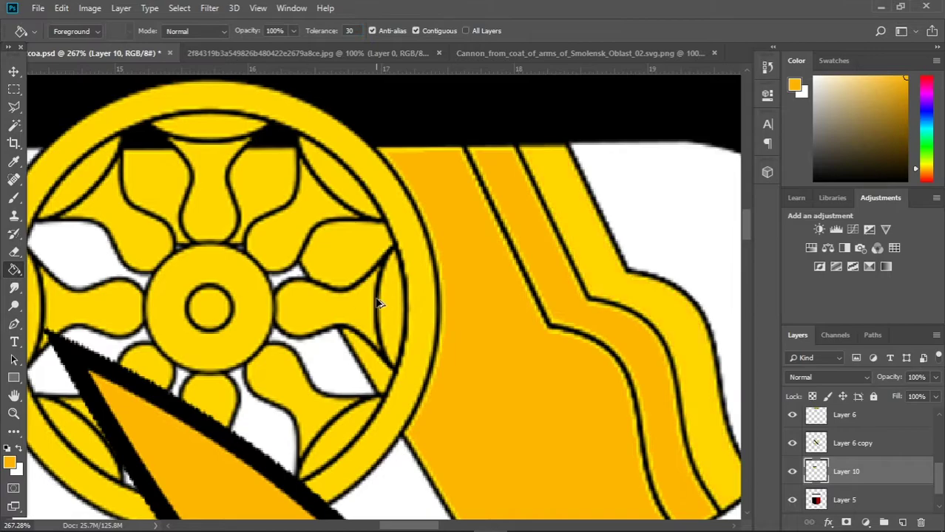
pyautogui.click(392, 300)
pyautogui.hotkey('ctrl', 'z')
pyautogui.click(301, 400)
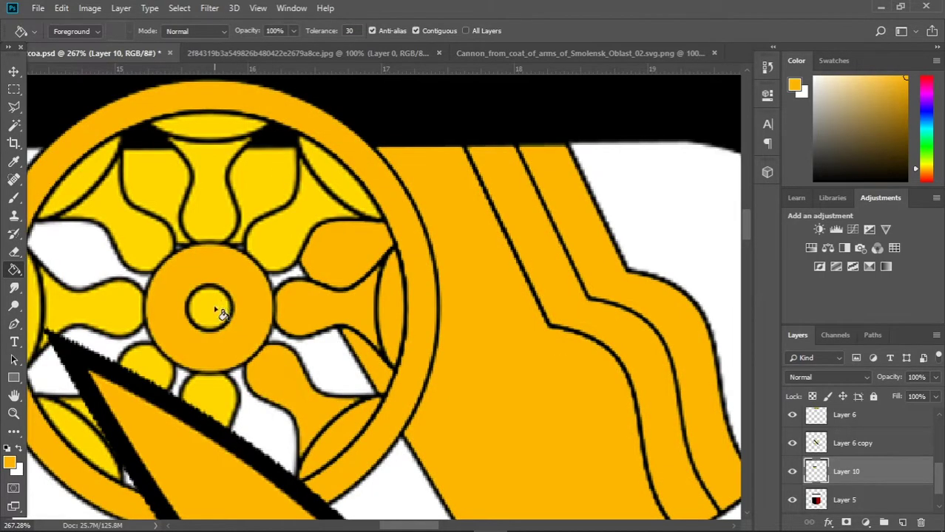
pyautogui.scroll(-10, 260, 335)
# Position the cannon in the top band, then duplicate it and mirror the copy horizontally
pyautogui.press('v')
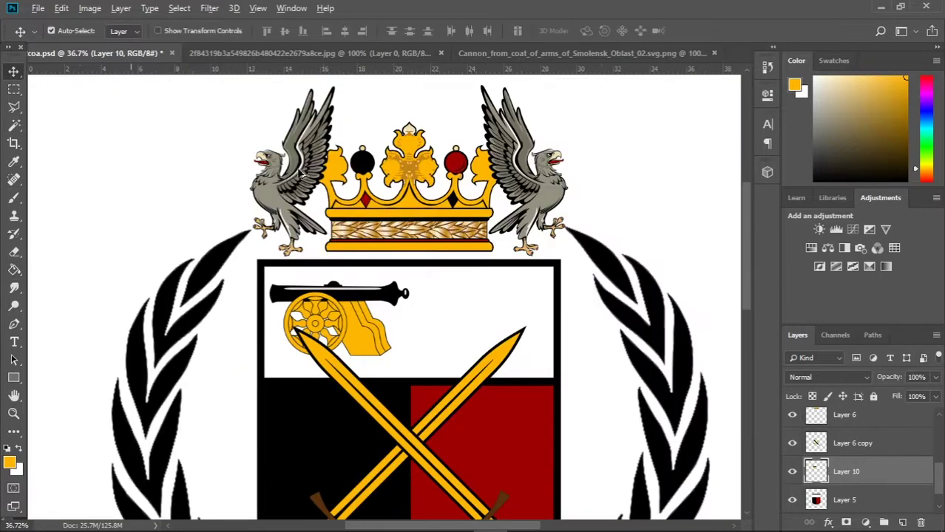
pyautogui.scroll(1, 318, 232)
pyautogui.moveTo(300, 229); pyautogui.dragTo(318, 231)
pyautogui.hotkey('ctrl', 'j')
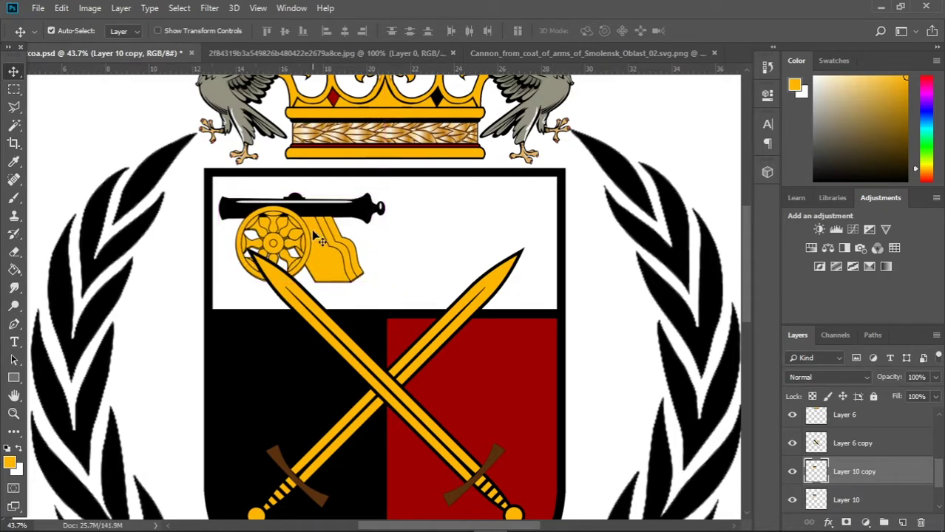
pyautogui.hotkey('ctrl', 't')
pyautogui.moveTo(219, 238)
pyautogui.mouseDown()
pyautogui.moveTo(522, 239)
pyautogui.moveTo(348, 239)
pyautogui.moveTo(470, 233)
pyautogui.mouseUp()
pyautogui.press('Return')
# Close the eagle reference image without saving and start opening another image file
pyautogui.scroll(-5, 500, 177)
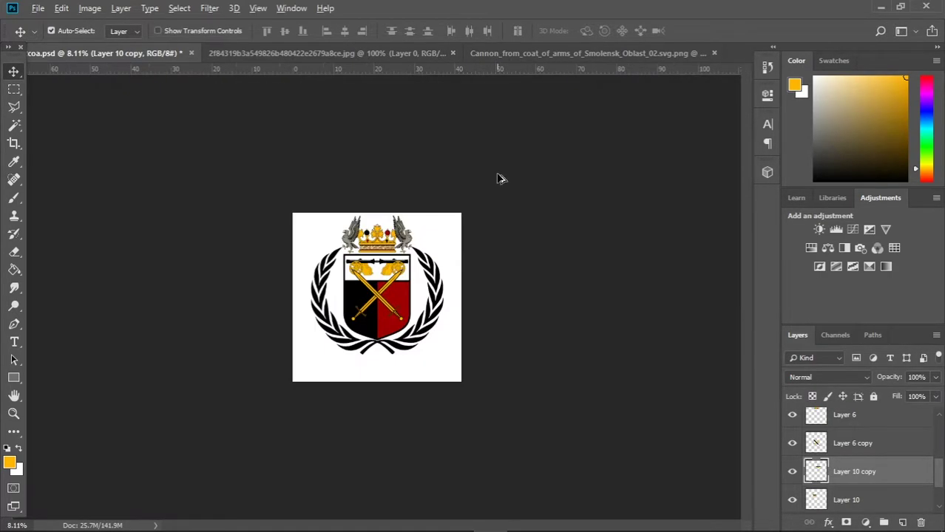
pyautogui.scroll(5, 252, 391)
pyautogui.scroll(-4, 305, 170)
pyautogui.scroll(-3, 633, 397)
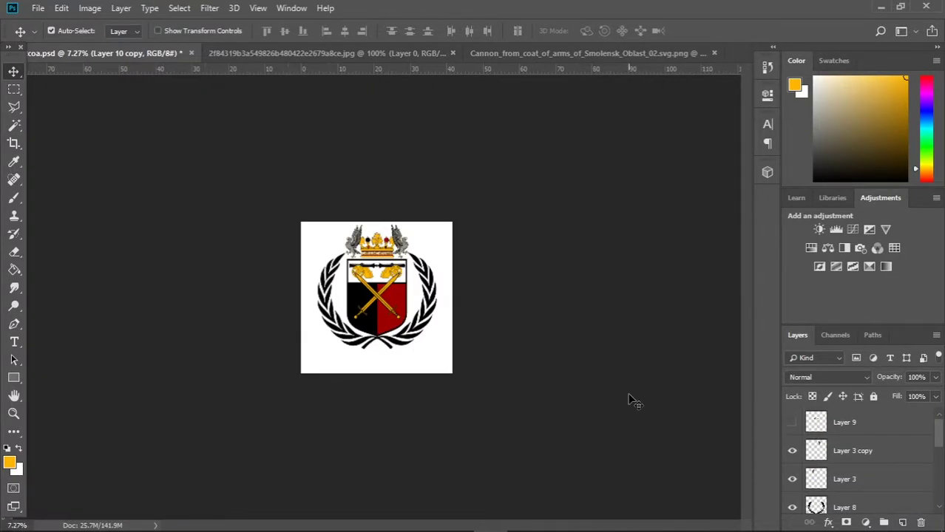
pyautogui.scroll(5, 407, 387)
pyautogui.scroll(-4, 407, 387)
pyautogui.click(459, 53)
pyautogui.click(481, 223)
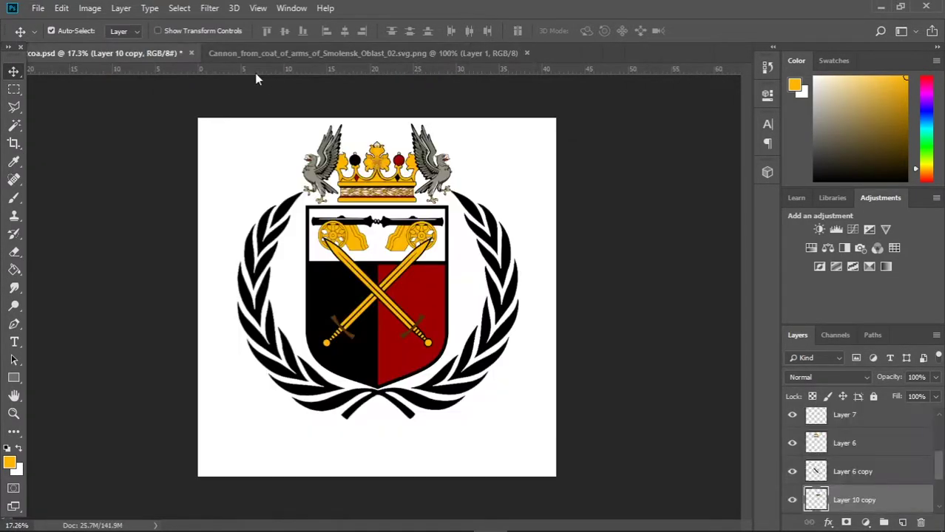
pyautogui.click(41, 8)
pyautogui.click(52, 39)
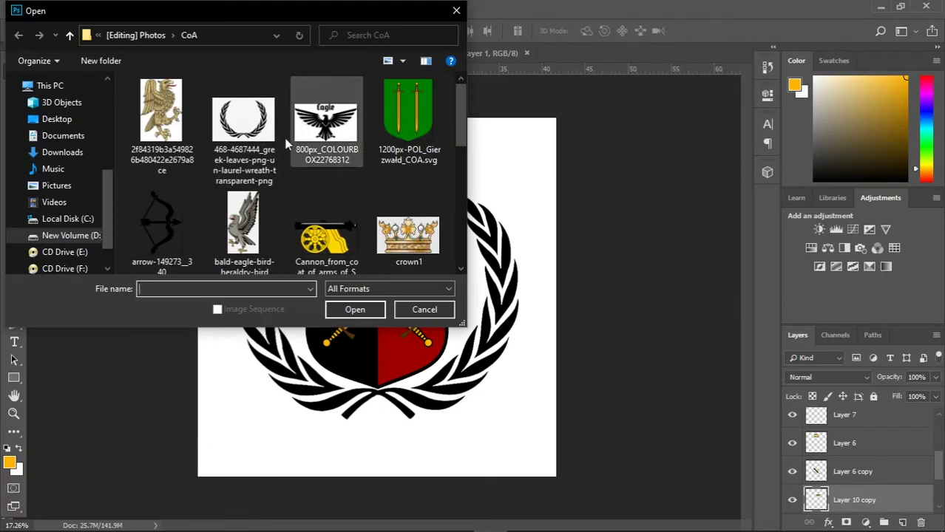
# Compare the images.png and download.png ribbon pictures, then reopen the images ribbon
pyautogui.scroll(-2, 289, 144)
pyautogui.doubleClick(244, 210)
pyautogui.click(654, 53)
pyautogui.hotkey('ctrl', 'o')
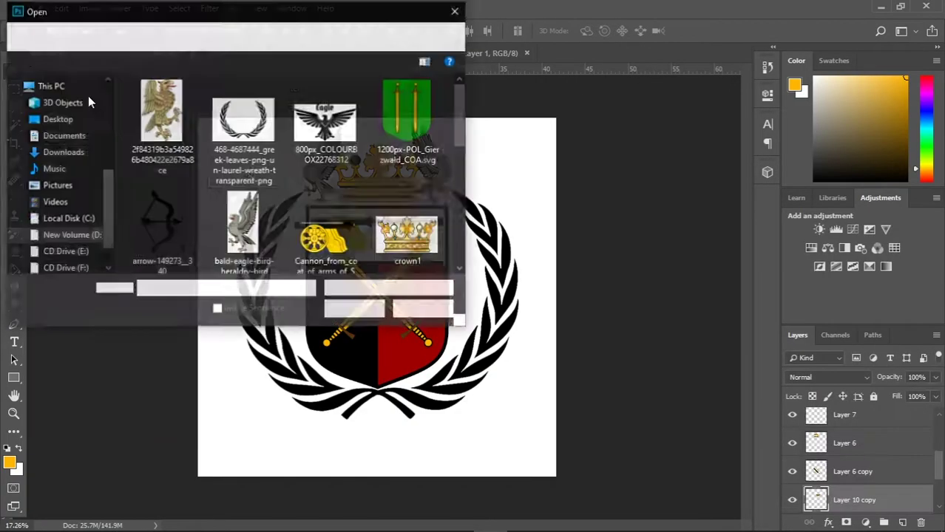
pyautogui.doubleClick(401, 226)
pyautogui.click(661, 54)
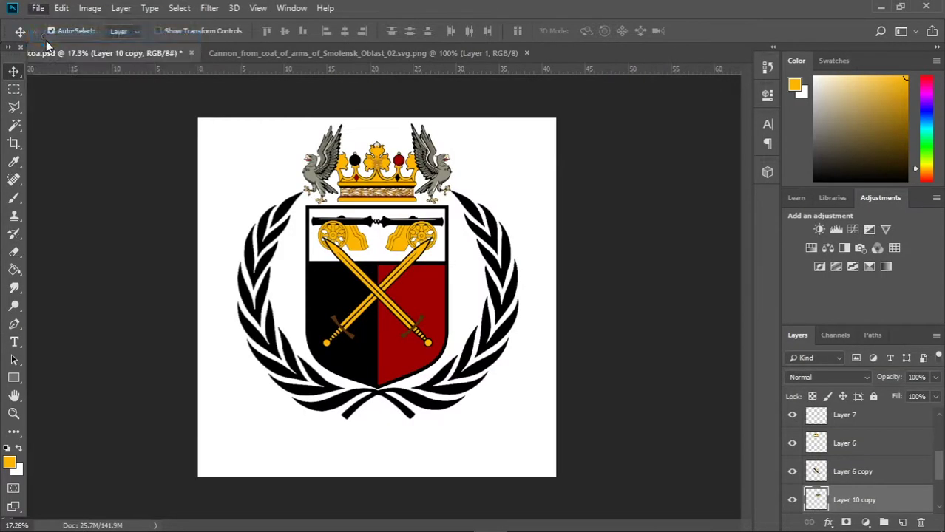
pyautogui.hotkey('ctrl', 'o')
pyautogui.scroll(-2, 341, 110)
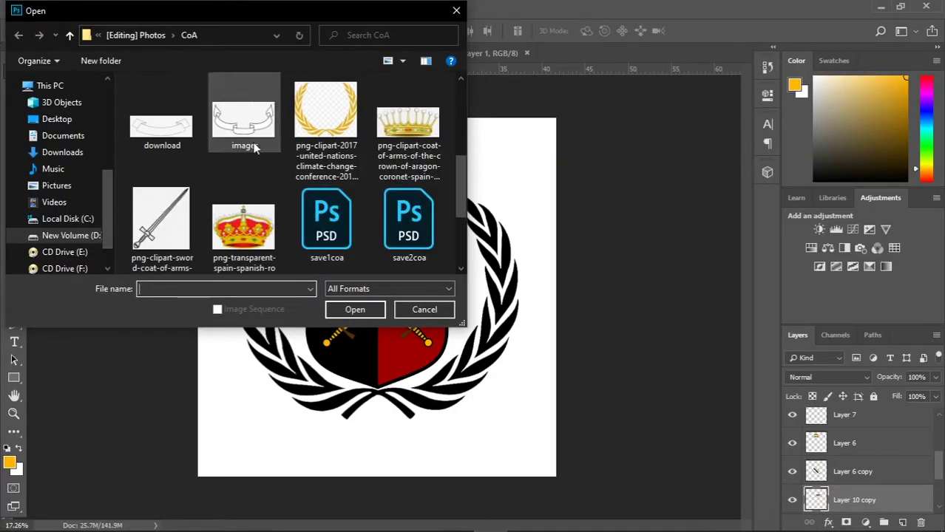
pyautogui.doubleClick(247, 144)
# Export the ribbon layer as the PNG file ribbon1.png
pyautogui.rightClick(818, 414)
pyautogui.click(667, 278)
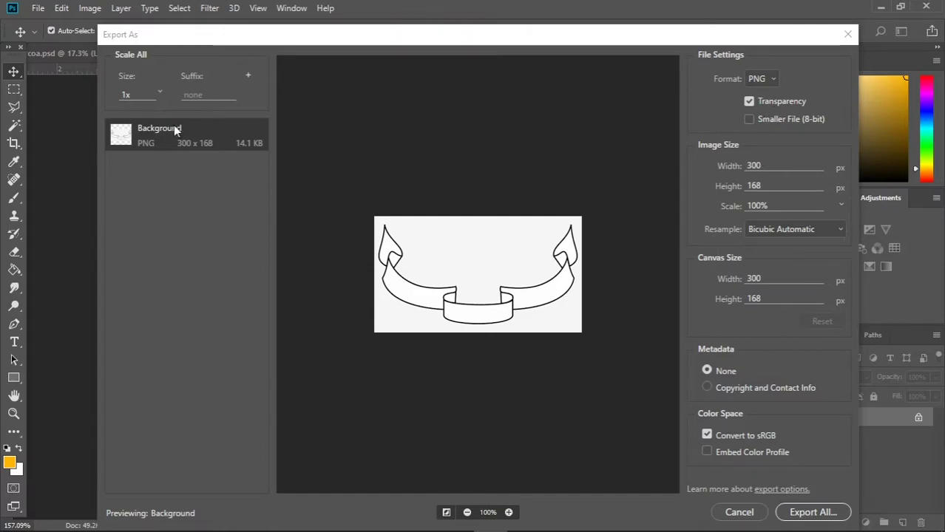
pyautogui.click(784, 507)
pyautogui.click(354, 310)
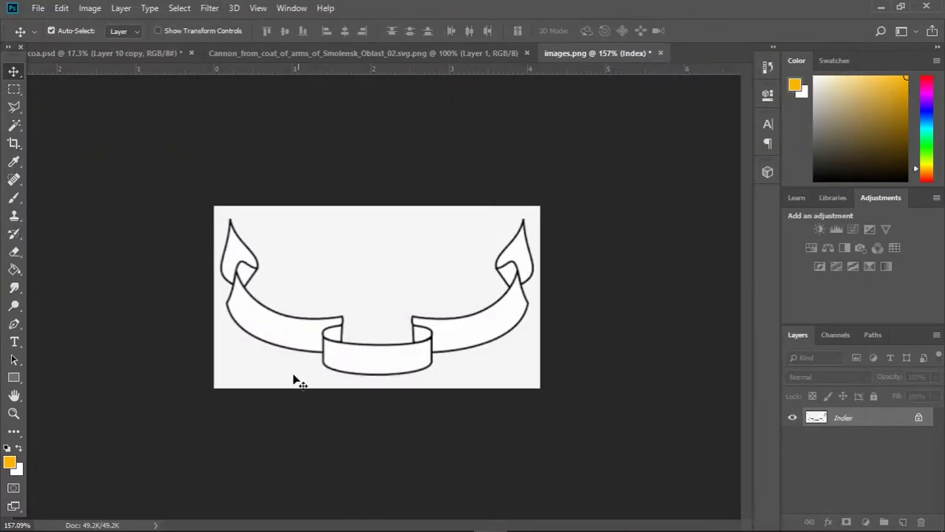
# Open ribbon1.png and delete its white background with the Magic Wand
pyautogui.hotkey('ctrl', 'o')
pyautogui.scroll(-5, 361, 216)
pyautogui.doubleClick(361, 216)
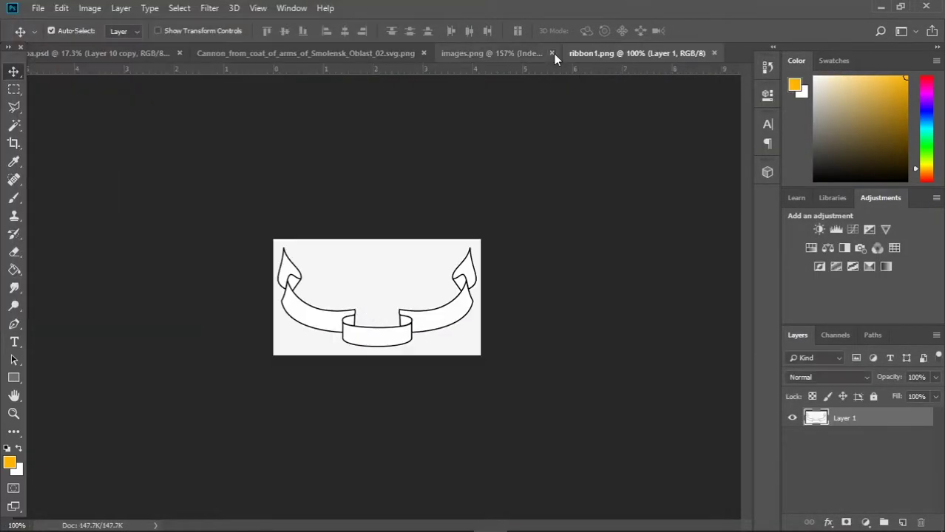
pyautogui.scroll(3, 397, 268)
pyautogui.press('w')
pyautogui.click(495, 297)
pyautogui.press('Delete')
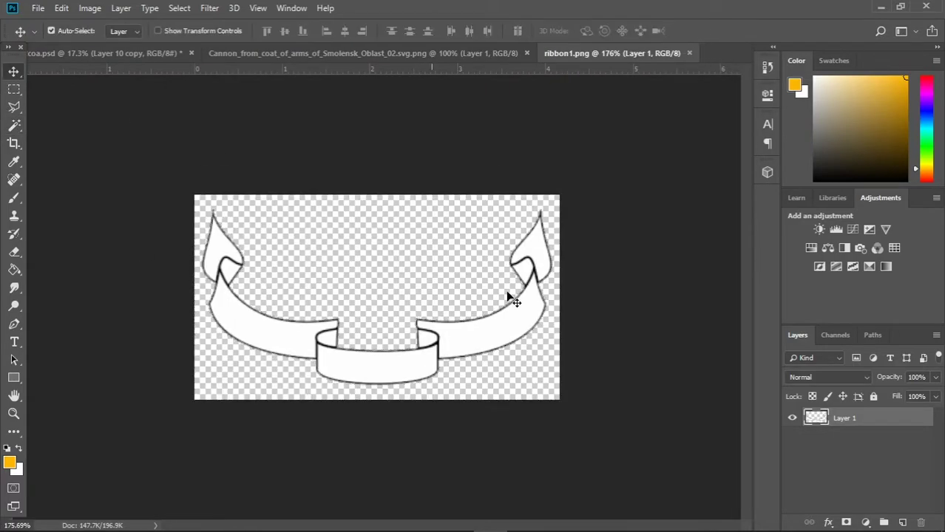
# Bring the ribbon into coa.psd, enlarge it beneath the wreath above Layer 3, and hide Layer 9
pyautogui.moveTo(507, 296); pyautogui.dragTo(395, 473)
pyautogui.scroll(2, 400, 468)
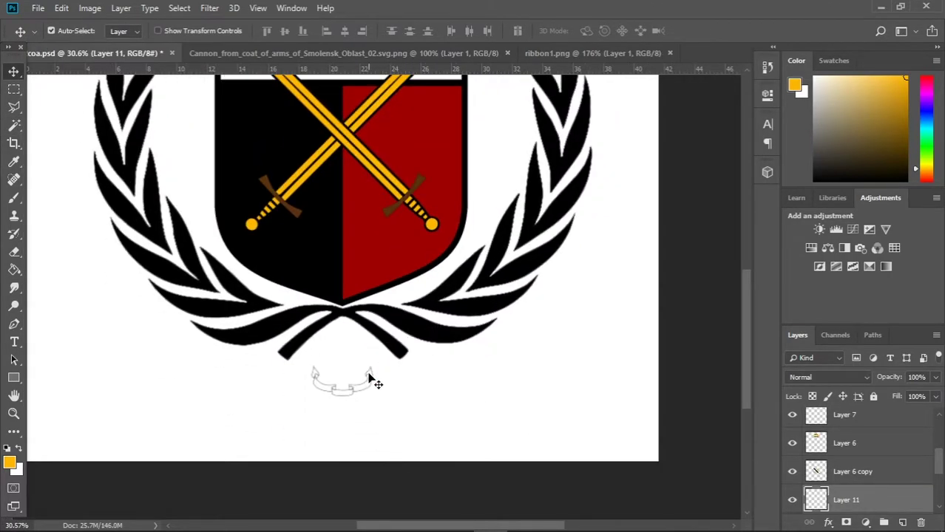
pyautogui.hotkey('ctrl', 't')
pyautogui.moveTo(374, 367); pyautogui.dragTo(645, 226)
pyautogui.press('Return')
pyautogui.moveTo(615, 383); pyautogui.dragTo(393, 405)
pyautogui.scroll(-2, 392, 399)
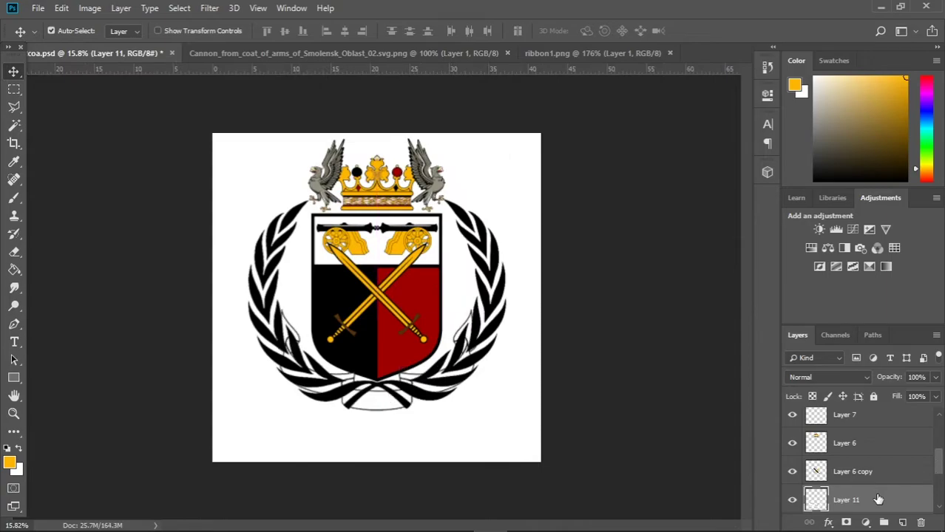
pyautogui.moveTo(853, 427); pyautogui.dragTo(856, 426)
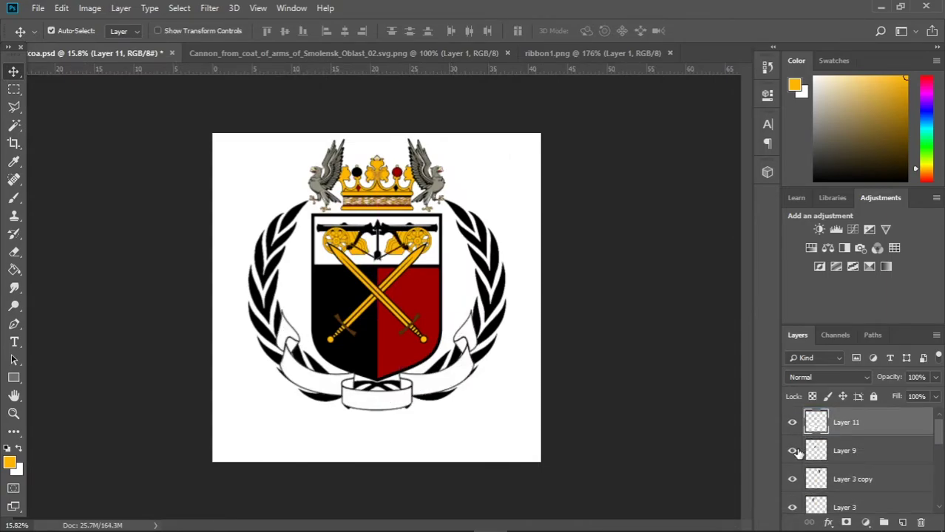
pyautogui.click(792, 451)
# Move the ribbon lower beneath the shield and briefly inspect its layer style options
pyautogui.scroll(2, 395, 432)
pyautogui.hotkey('ctrl', 't')
pyautogui.press('Return')
pyautogui.moveTo(394, 436)
pyautogui.mouseDown()
pyautogui.moveTo(402, 478)
pyautogui.moveTo(364, 430)
pyautogui.moveTo(349, 447)
pyautogui.mouseUp()
pyautogui.scroll(-1, 416, 405)
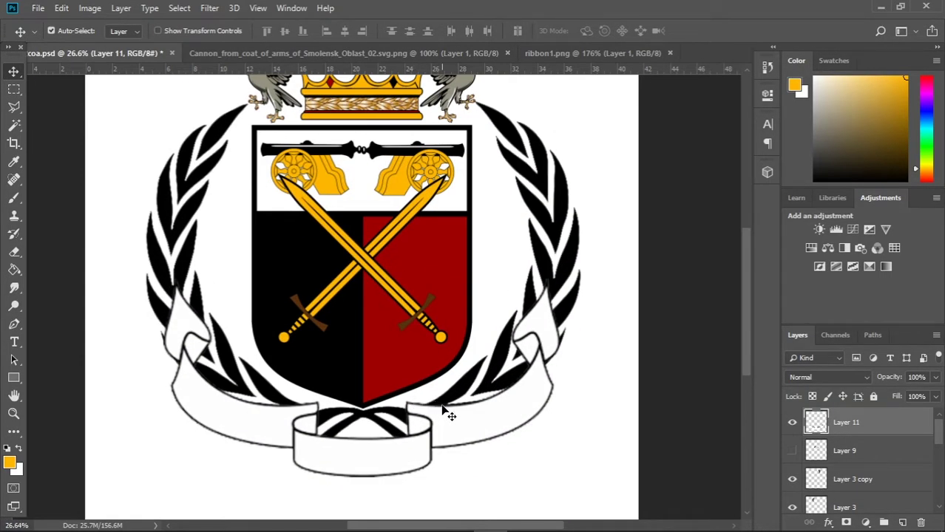
pyautogui.scroll(1, 449, 415)
pyautogui.doubleClick(888, 422)
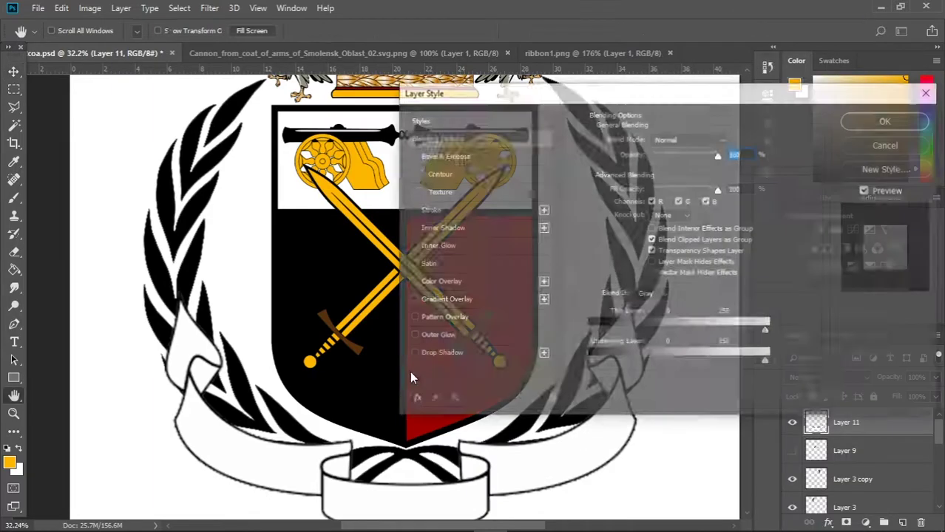
pyautogui.click(886, 145)
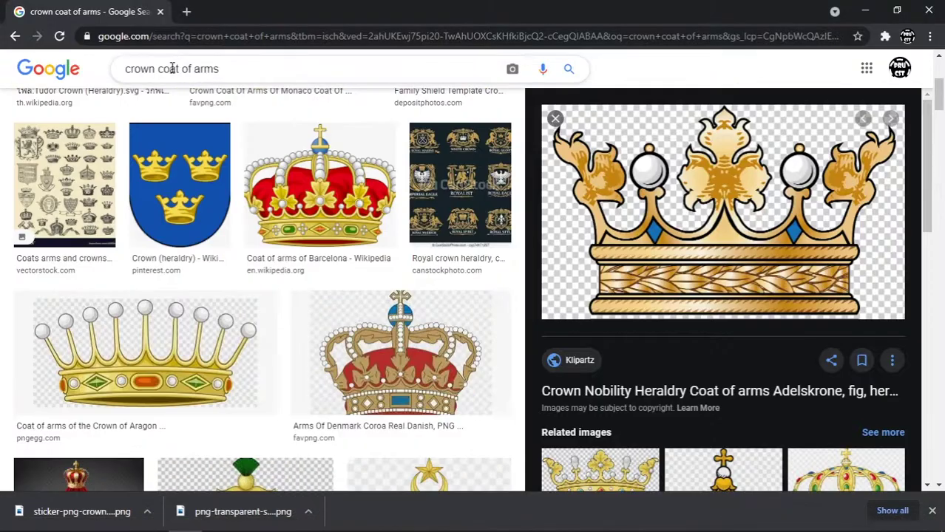
# Search for 'ribbon' images and save the Coat Of Arms Ribbons picture to disk
pyautogui.doubleClick(140, 70)
pyautogui.write('ribboncoat of arms')
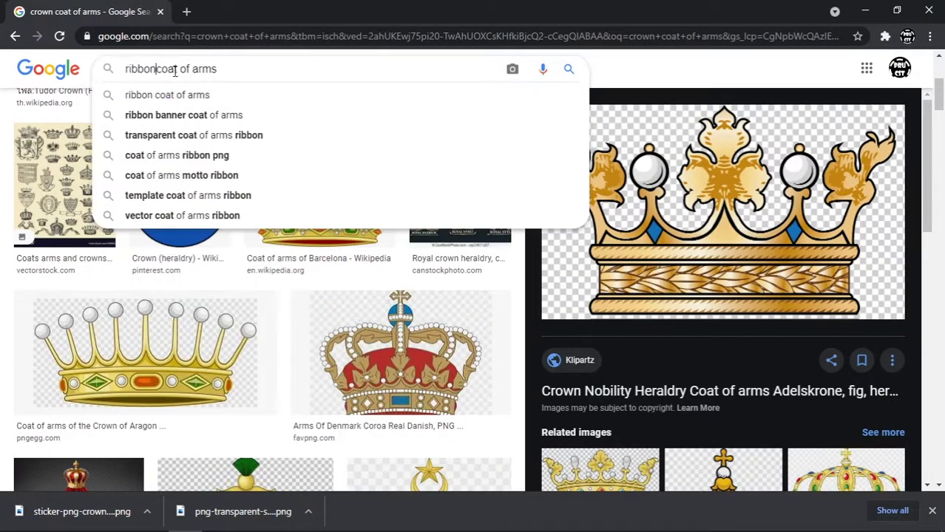
pyautogui.press('Return')
pyautogui.click(207, 255)
pyautogui.click(388, 318)
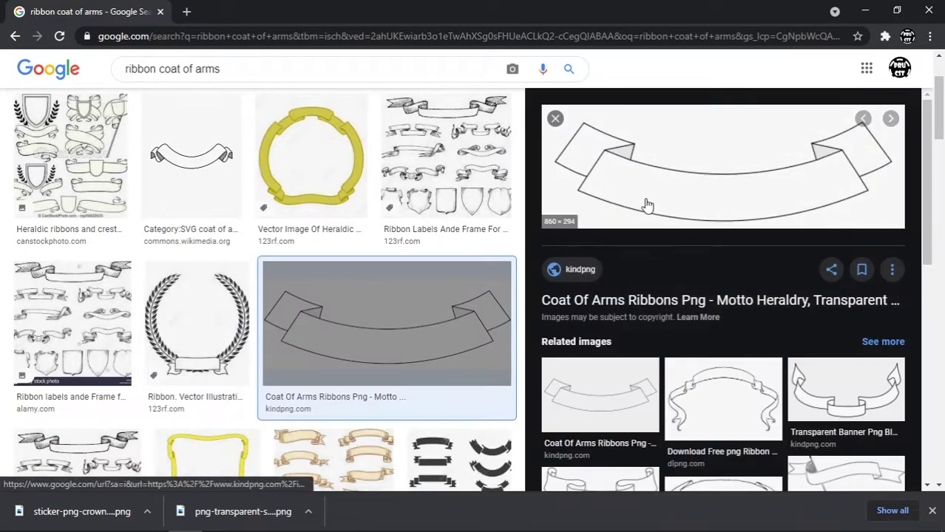
pyautogui.rightClick(645, 201)
pyautogui.click(653, 360)
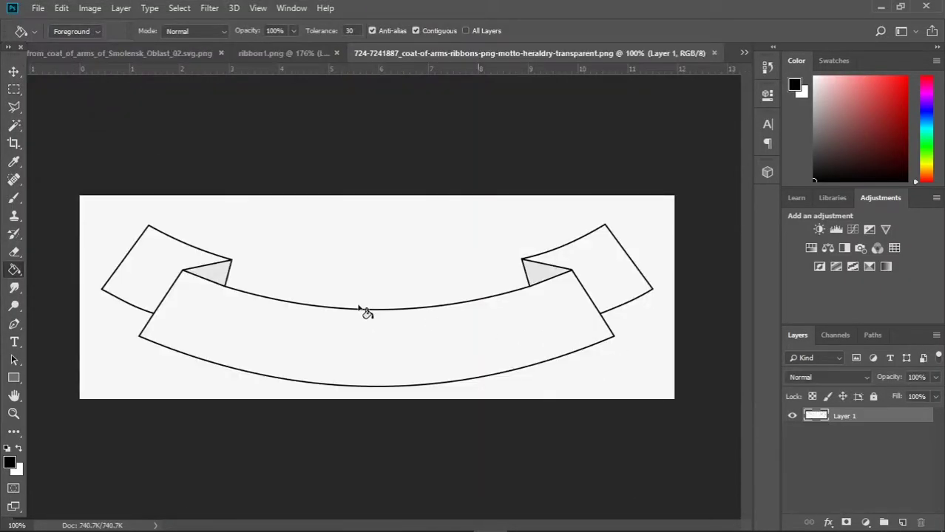
# Delete the new ribbon's white background with the Magic Wand
pyautogui.press('w')
pyautogui.click(293, 201)
pyautogui.press('Delete')
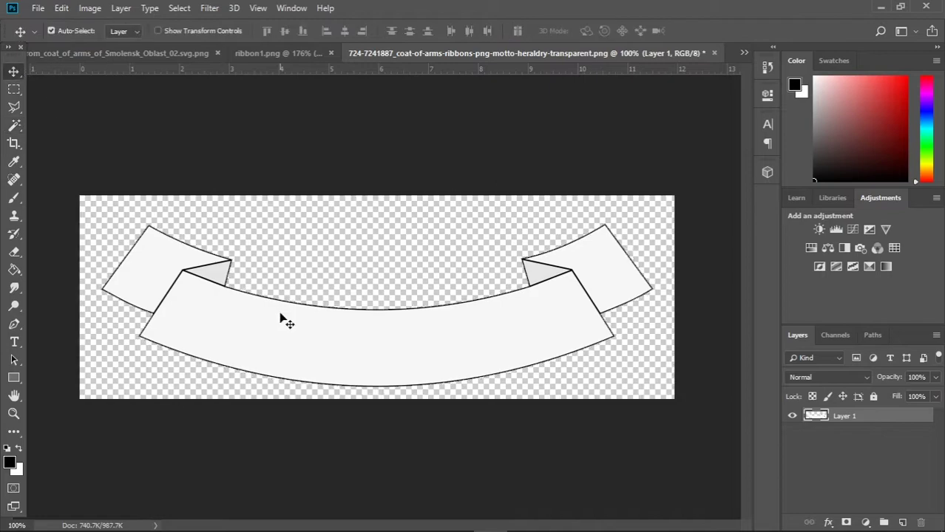
# Drag the new ribbon into the coat of arms, enlarge it, and set it just under the shield
pyautogui.moveTo(281, 318); pyautogui.dragTo(366, 104)
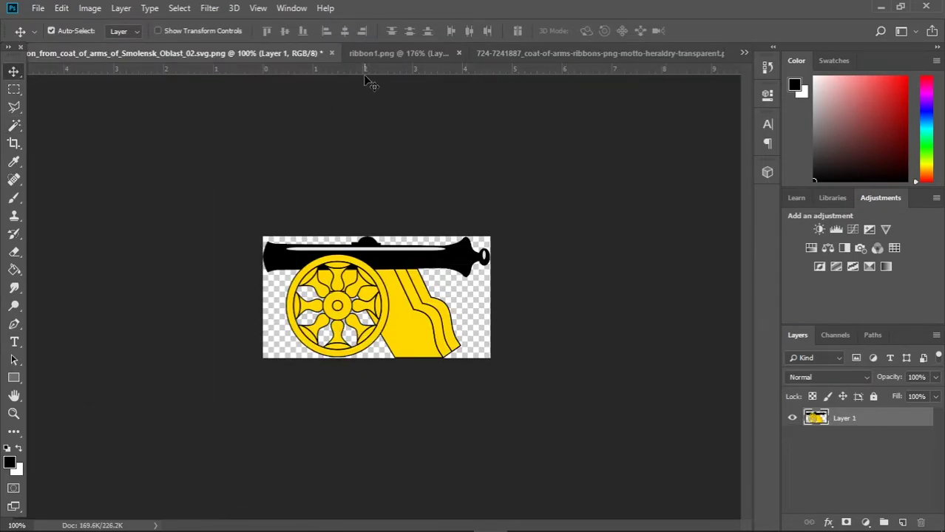
pyautogui.moveTo(505, 117); pyautogui.dragTo(414, 423)
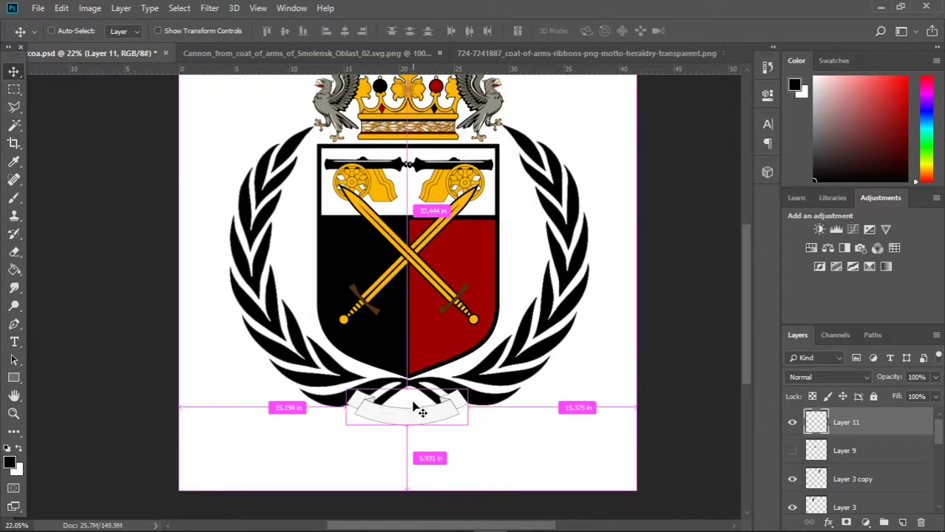
pyautogui.hotkey('ctrl', 't')
pyautogui.moveTo(346, 389); pyautogui.dragTo(194, 303)
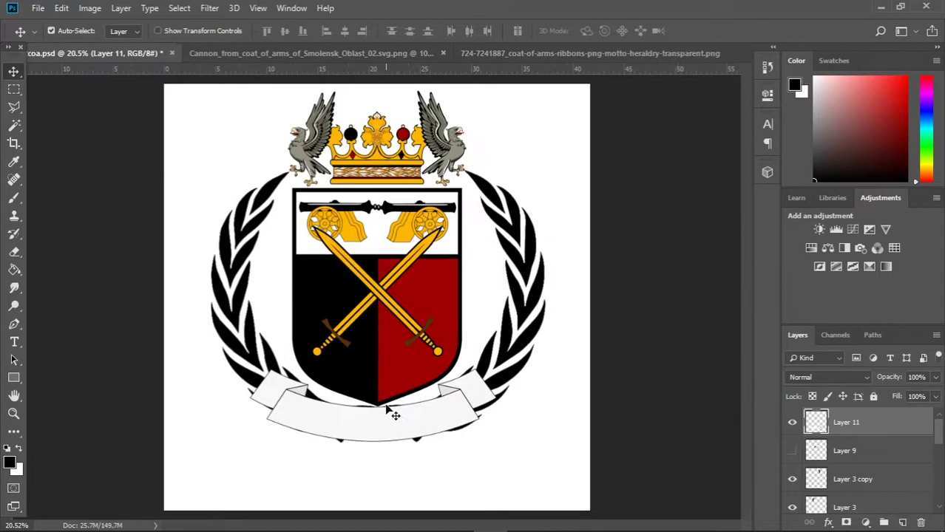
pyautogui.moveTo(453, 400); pyautogui.dragTo(391, 433)
pyautogui.scroll(-3, 391, 407)
pyautogui.scroll(4, 391, 407)
pyautogui.moveTo(353, 459); pyautogui.dragTo(386, 360)
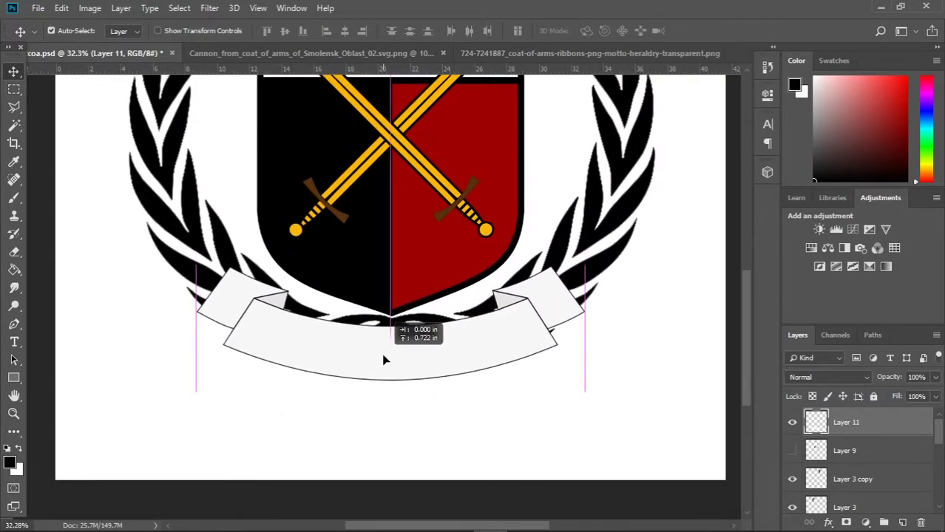
pyautogui.scroll(-5, 386, 359)
pyautogui.scroll(4, 373, 289)
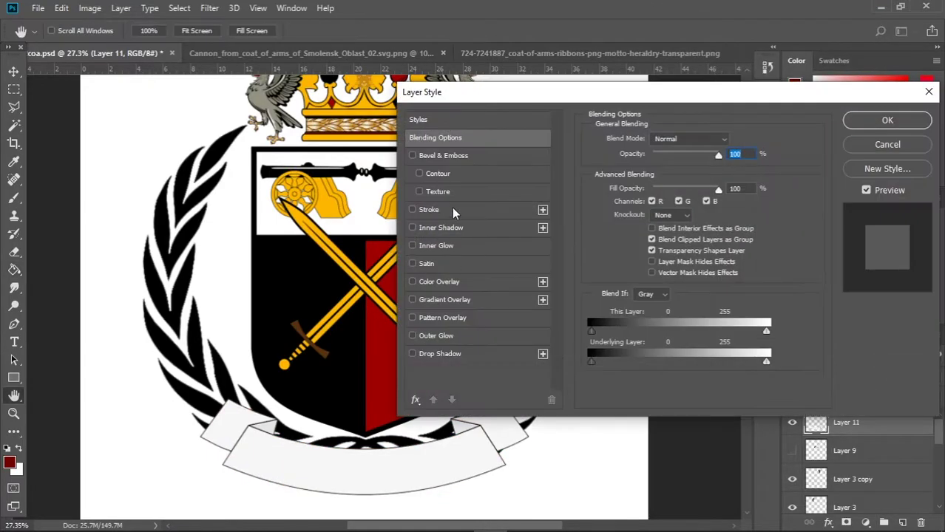
# Apply a Stroke outline to the ribbon in Layer Style, then fit the crest on screen
pyautogui.click(453, 212)
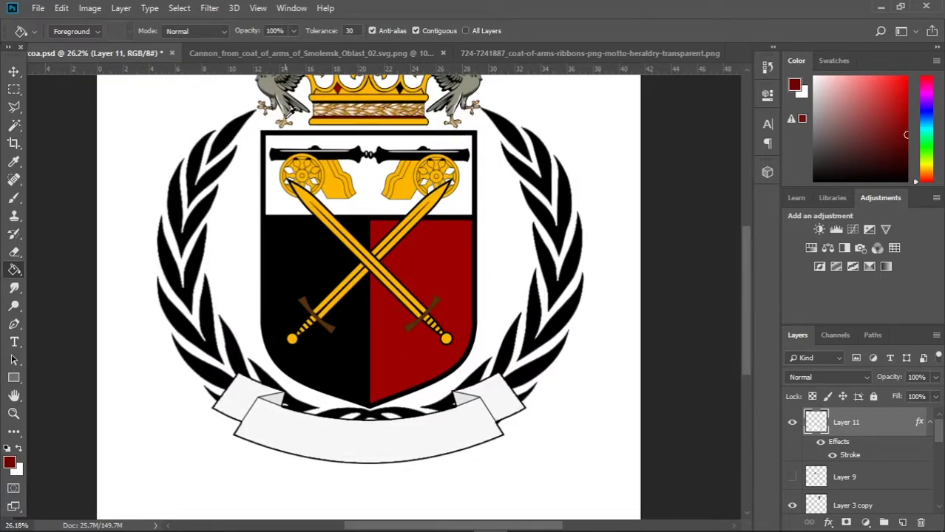
pyautogui.click(392, 455)
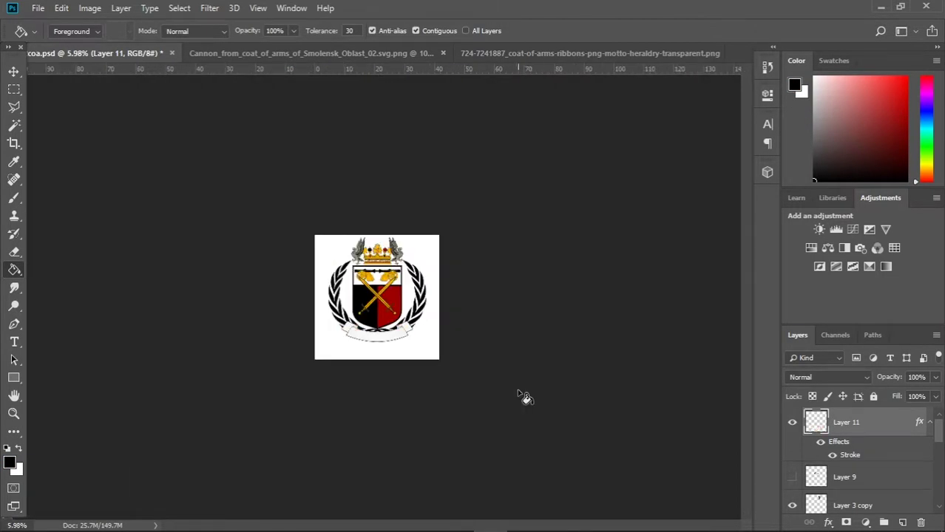
pyautogui.hotkey('ctrl', '0')
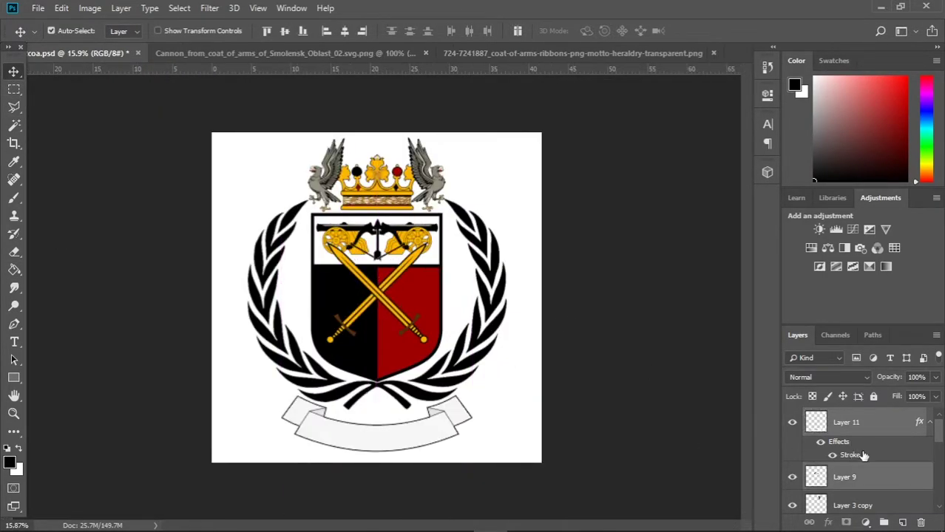
# Show Layer 9's bow-and-arrow emblem and drag it between the shield bottom and the ribbon
pyautogui.click(846, 477)
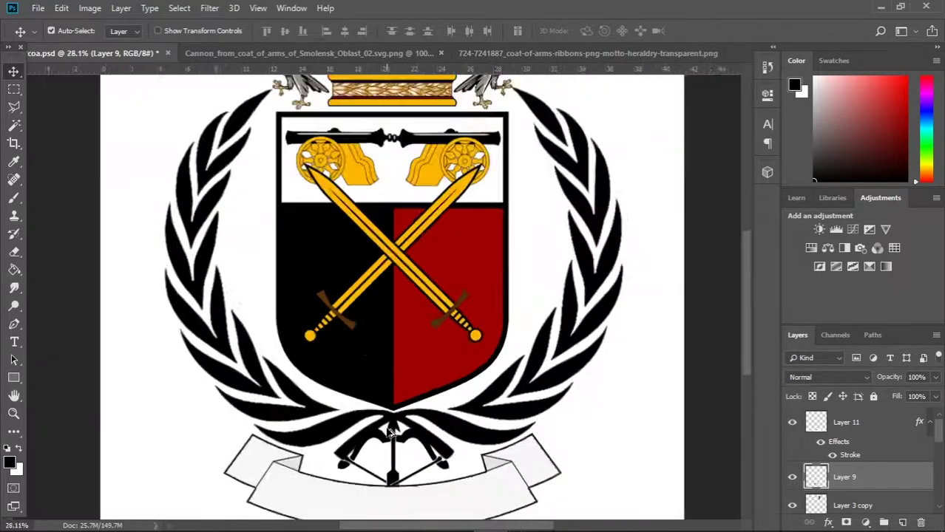
pyautogui.moveTo(385, 399); pyautogui.dragTo(394, 424)
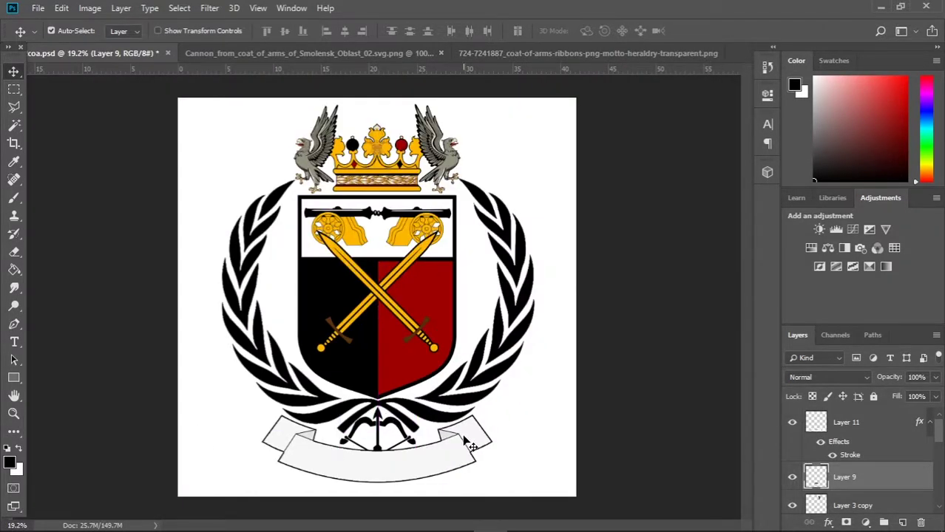
pyautogui.scroll(-3, 465, 439)
pyautogui.scroll(-3, 414, 392)
pyautogui.scroll(5, 392, 362)
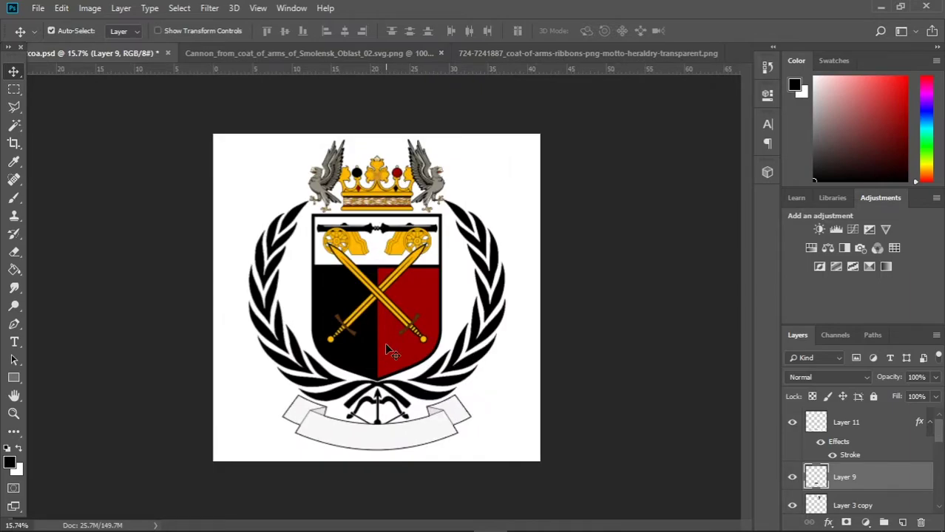
pyautogui.scroll(2, 396, 346)
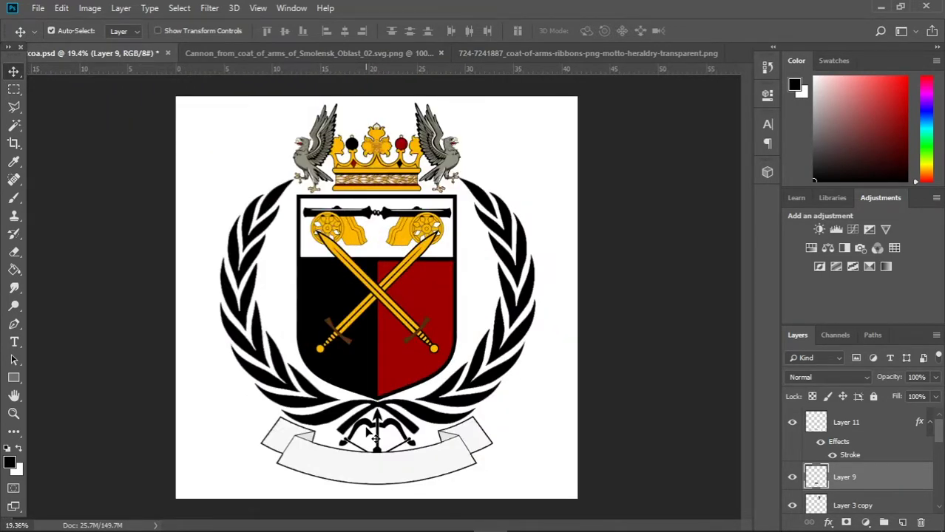
pyautogui.scroll(2, 374, 437)
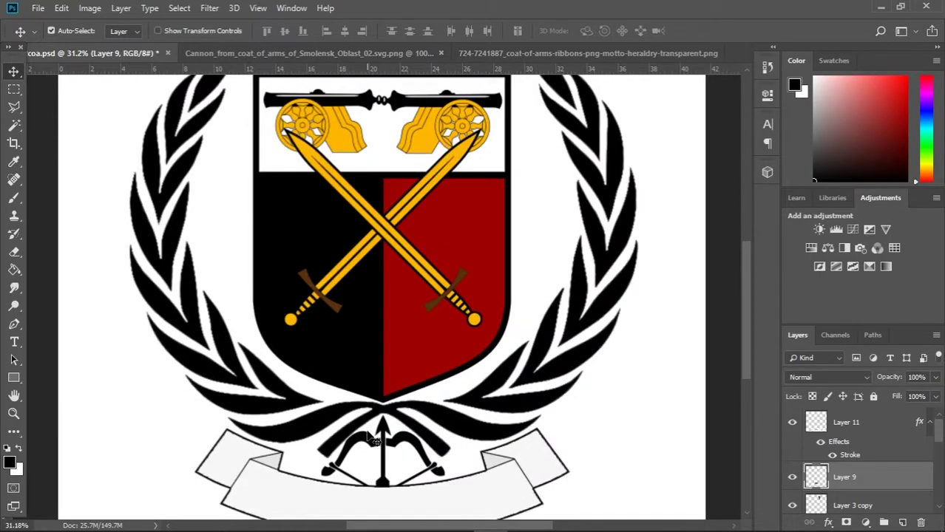
pyautogui.scroll(-2, 374, 442)
pyautogui.scroll(3, 375, 442)
# Scale down the crossed swords on Layer 6 copy and move them into the shield
pyautogui.click(325, 296)
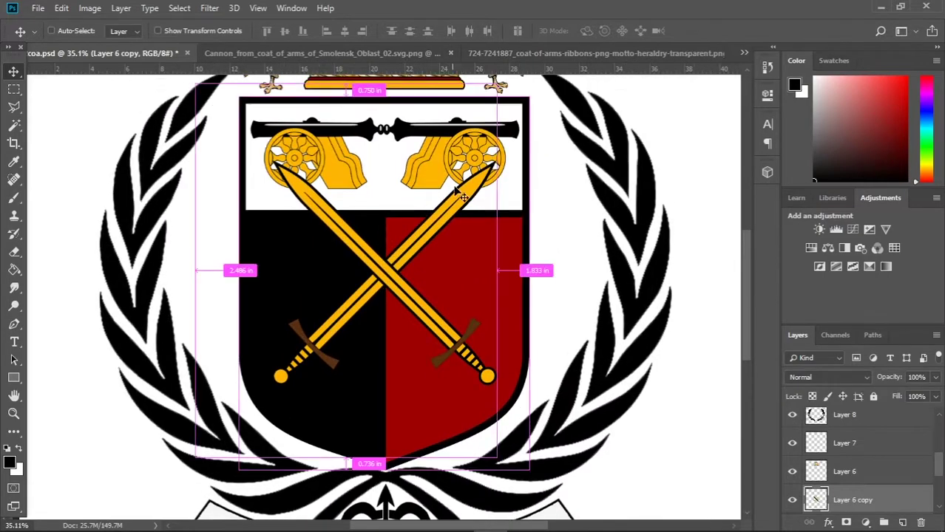
pyautogui.hotkey('ctrl', 't')
pyautogui.moveTo(496, 85); pyautogui.dragTo(460, 148)
pyautogui.moveTo(355, 257); pyautogui.dragTo(389, 273)
pyautogui.press('Return')
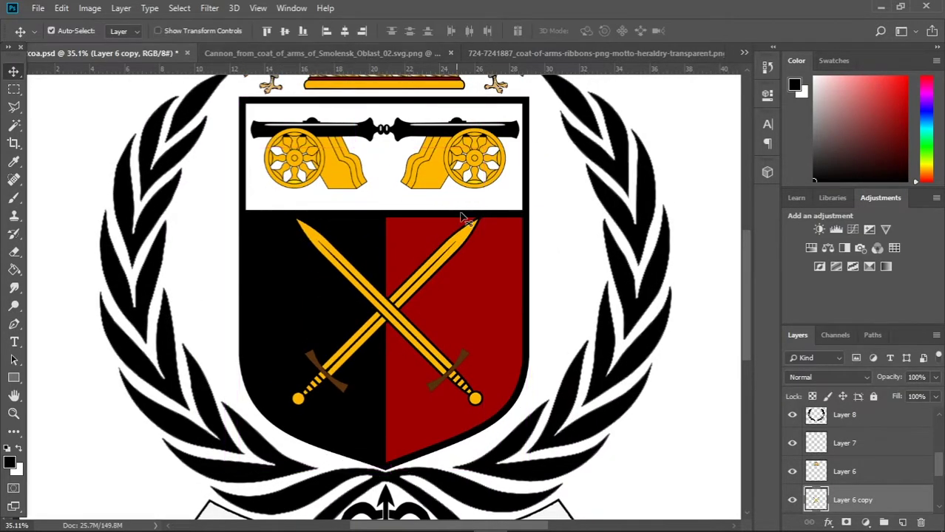
# Centre the swords horizontally within the shield's black and red lower field
pyautogui.click(343, 30)
pyautogui.moveTo(386, 311); pyautogui.dragTo(360, 312)
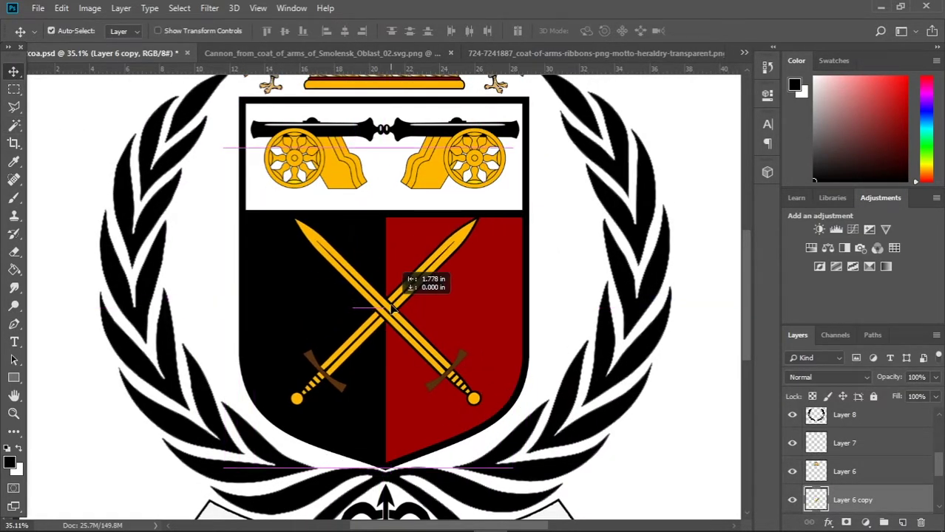
pyautogui.scroll(-5, 333, 281)
pyautogui.scroll(8, 337, 281)
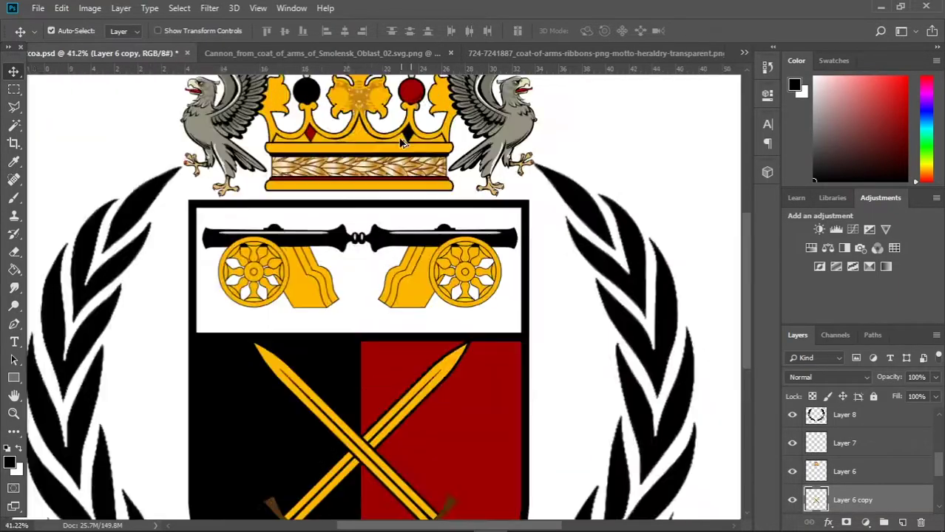
pyautogui.scroll(6, 414, 303)
pyautogui.moveTo(417, 305); pyautogui.dragTo(436, 294)
pyautogui.scroll(3, 437, 294)
pyautogui.scroll(-5, 437, 294)
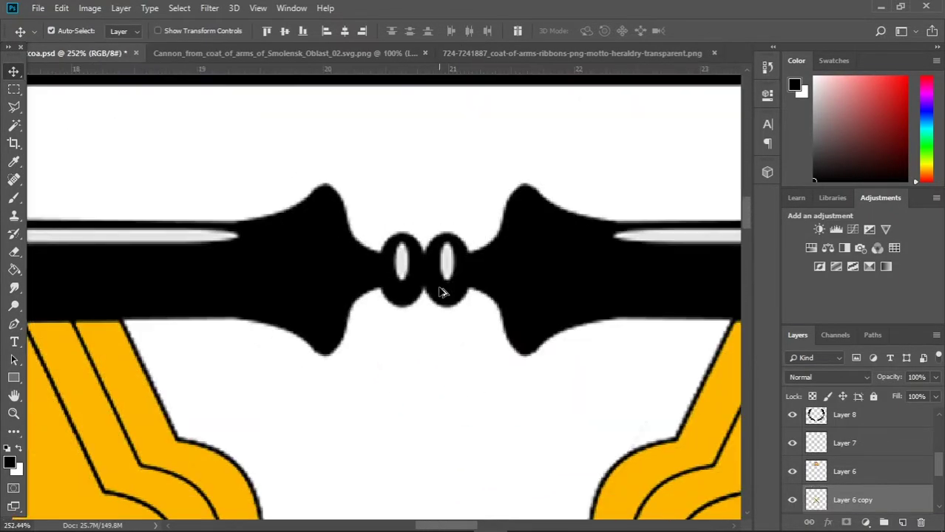
pyautogui.scroll(-8, 426, 314)
pyautogui.scroll(-3, 425, 314)
pyautogui.scroll(3, 425, 313)
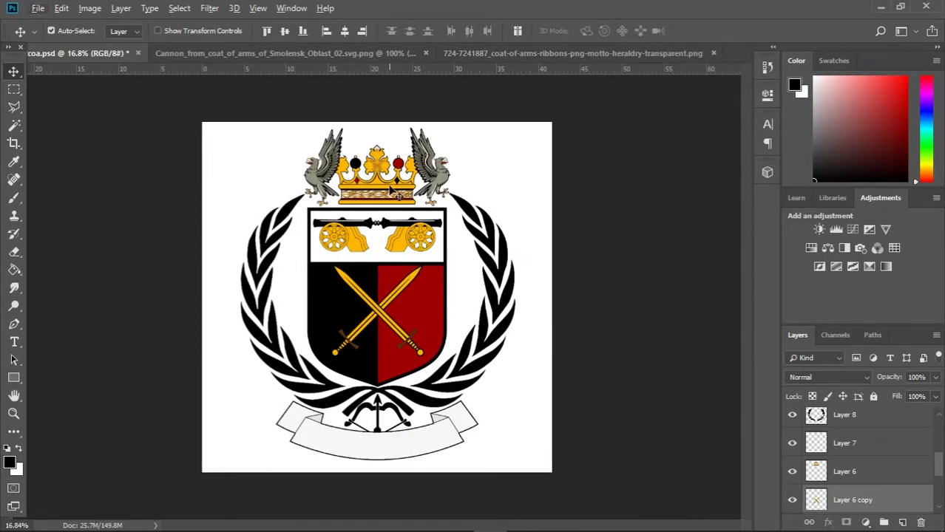
pyautogui.scroll(-3, 391, 170)
# Fill the ribbon on Layer 11 with grey using the Paint Bucket
pyautogui.scroll(4, 390, 170)
pyautogui.click(14, 270)
pyautogui.click(377, 451)
pyautogui.press('Return')
pyautogui.scroll(-2, 878, 479)
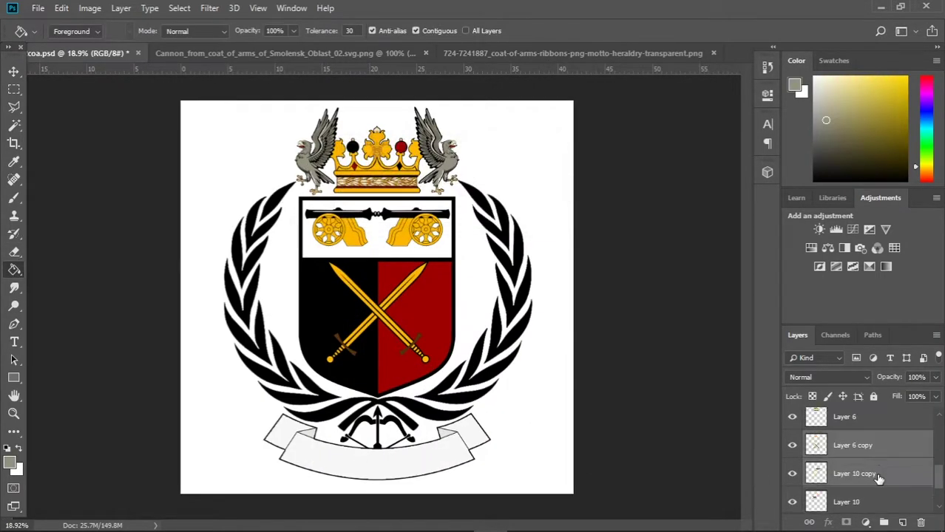
pyautogui.scroll(3, 878, 479)
pyautogui.click(850, 422)
pyautogui.click(405, 447)
pyautogui.scroll(-2, 406, 438)
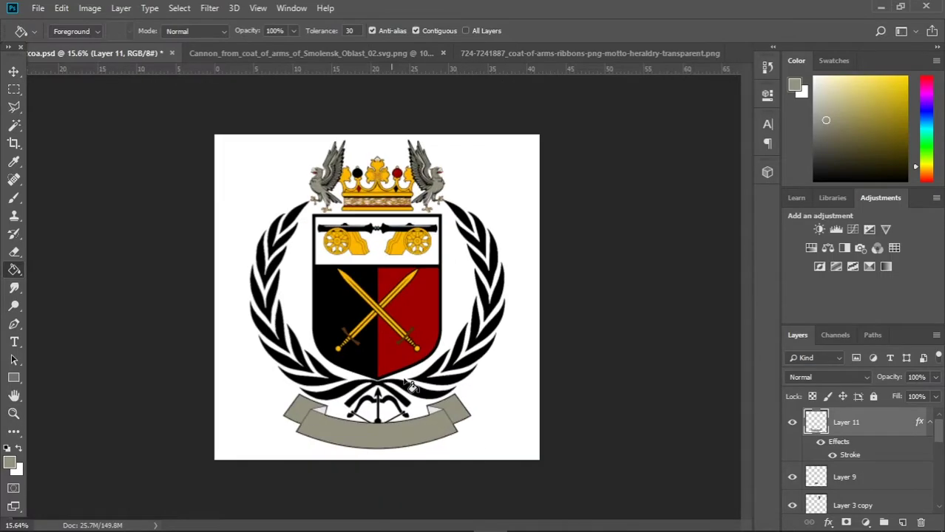
pyautogui.scroll(5, 411, 386)
pyautogui.scroll(-3, 317, 436)
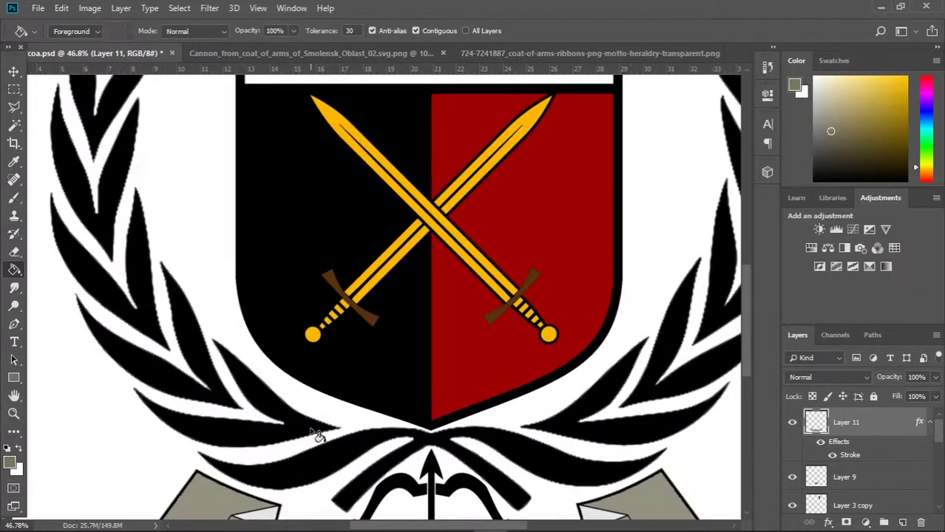
pyautogui.scroll(-2, 333, 440)
pyautogui.scroll(-3, 651, 464)
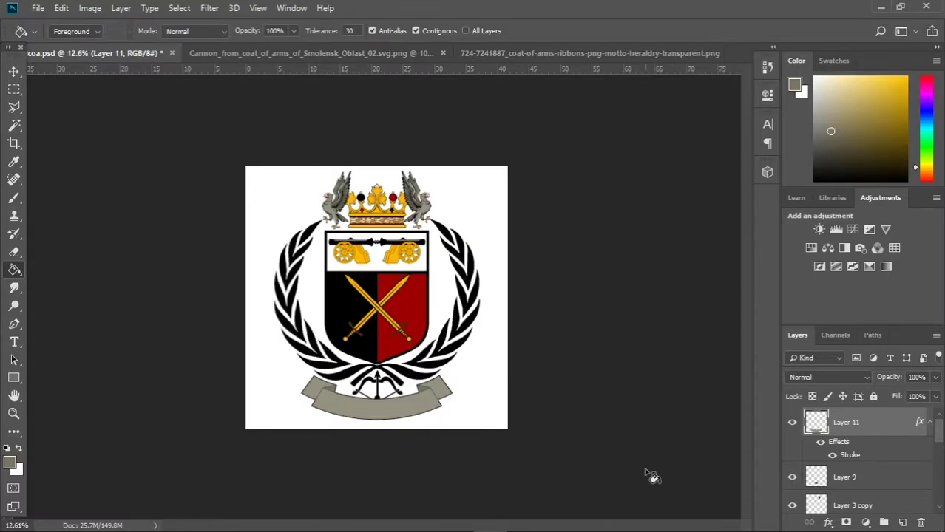
pyautogui.scroll(1, 475, 379)
pyautogui.scroll(-5, 876, 466)
# Hide the white background layer and save the crest with Save As
pyautogui.click(899, 497)
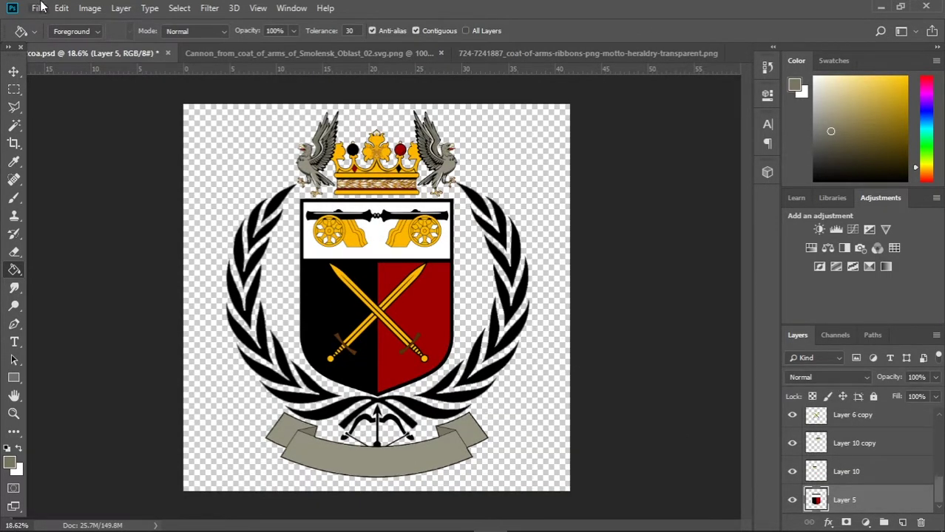
pyautogui.hotkey('ctrl', 'shift', 's')
pyautogui.press('Return')
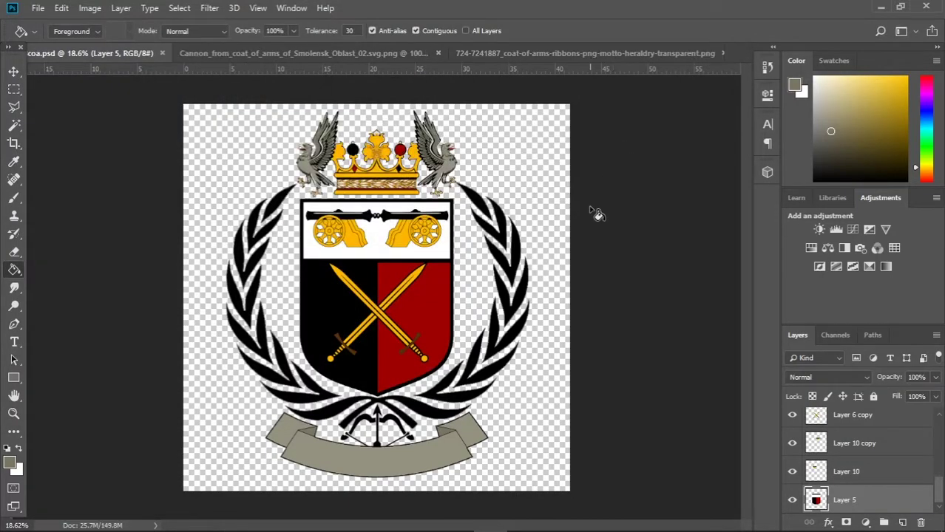
pyautogui.scroll(-1, 591, 237)
# Add a new empty Layer 12 and move it to the top of the stack
pyautogui.hotkey('ctrl', 'shift', 'alt', 'n')
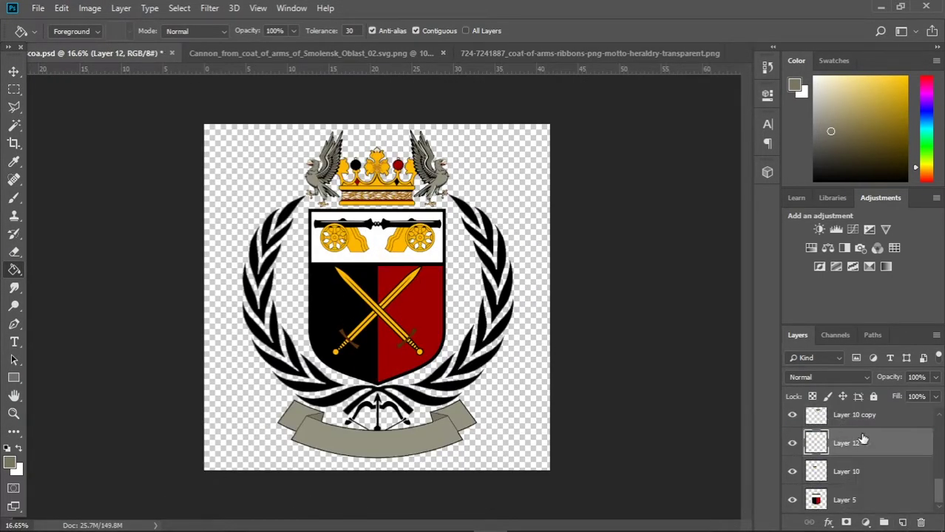
pyautogui.moveTo(850, 473)
pyautogui.mouseDown()
pyautogui.moveTo(847, 490)
pyautogui.moveTo(822, 442)
pyautogui.mouseUp()
pyautogui.scroll(2, 362, 470)
# Set the motto colour to black (000000) and move the motto onto the ribbon's centre
pyautogui.click(9, 462)
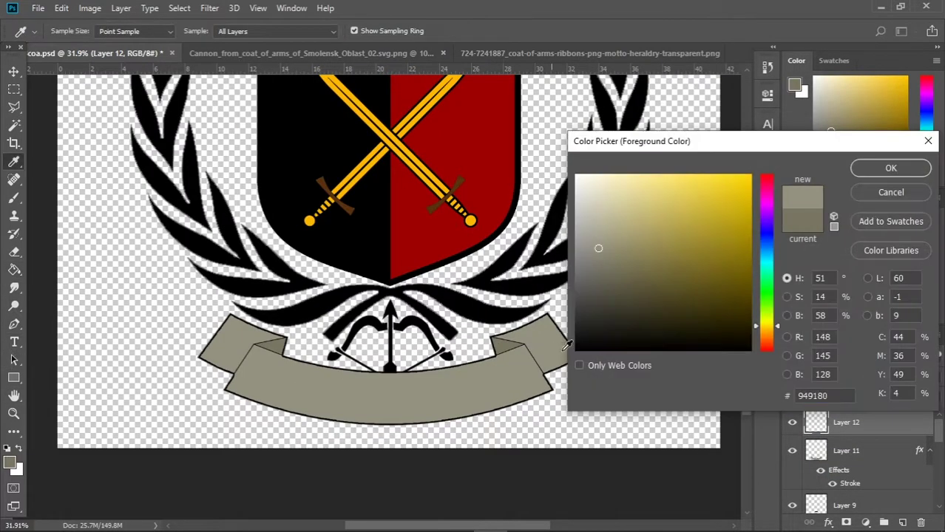
pyautogui.write('000000')
pyautogui.press('Return')
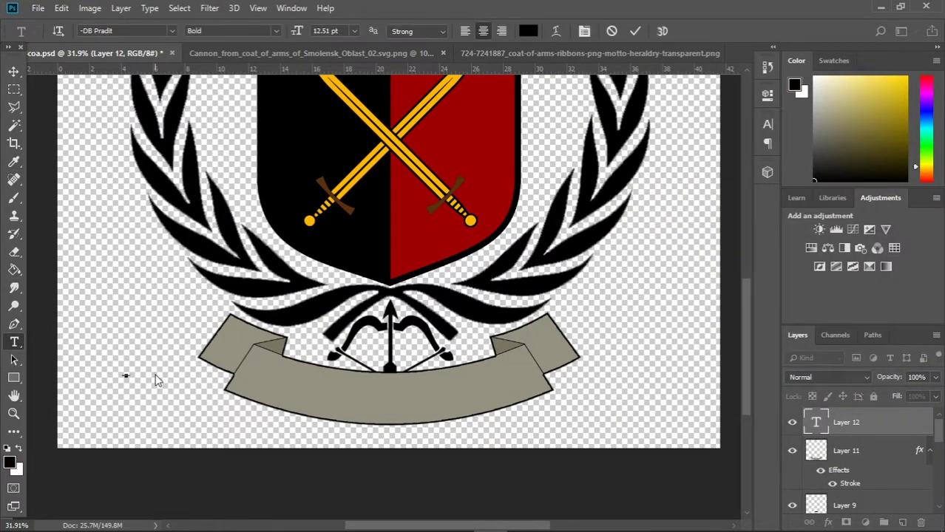
pyautogui.click(13, 70)
pyautogui.moveTo(354, 368); pyautogui.dragTo(464, 401)
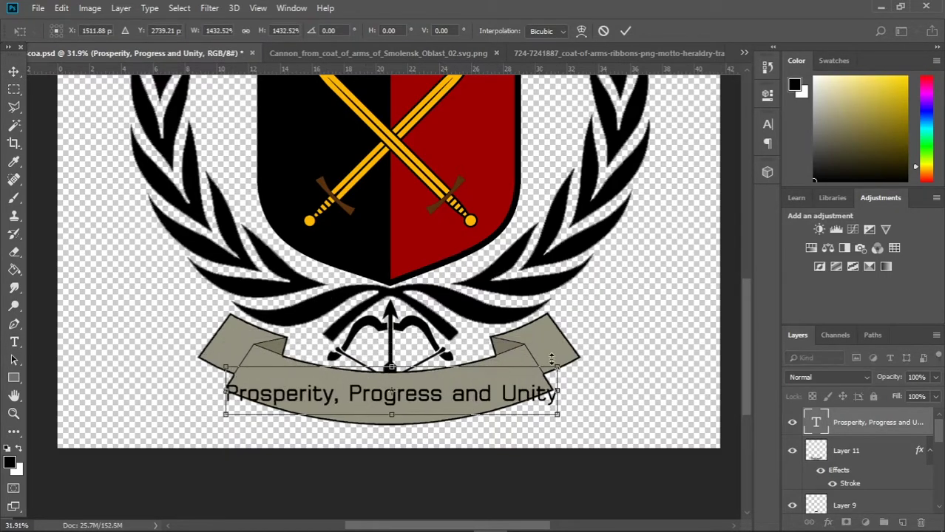
pyautogui.moveTo(238, 387); pyautogui.dragTo(537, 390)
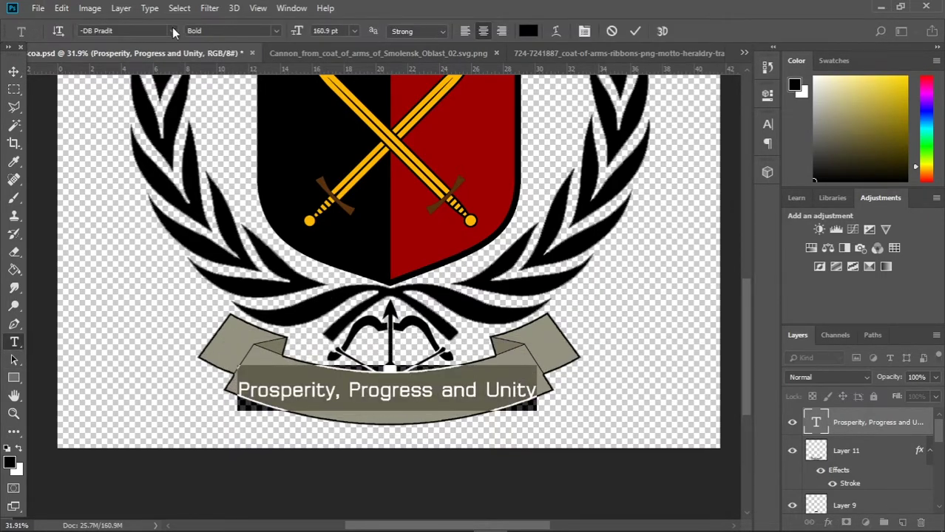
# Set the motto in the Lucida Fax font
pyautogui.click(172, 31)
pyautogui.scroll(5, 333, 264)
pyautogui.scroll(-10, 333, 264)
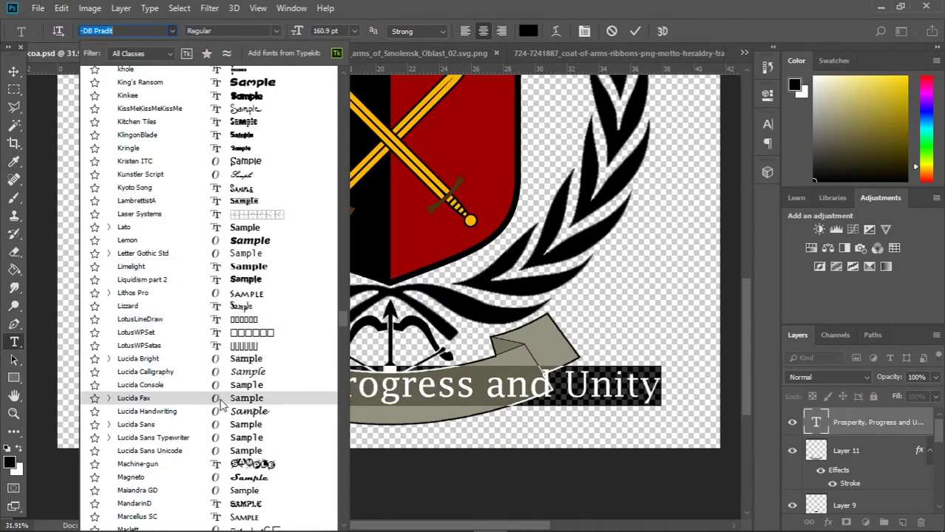
pyautogui.click(220, 406)
pyautogui.click(14, 71)
# Stretch the ribbon wider with Free Transform and centre it under the motto
pyautogui.hotkey('ctrl', '0')
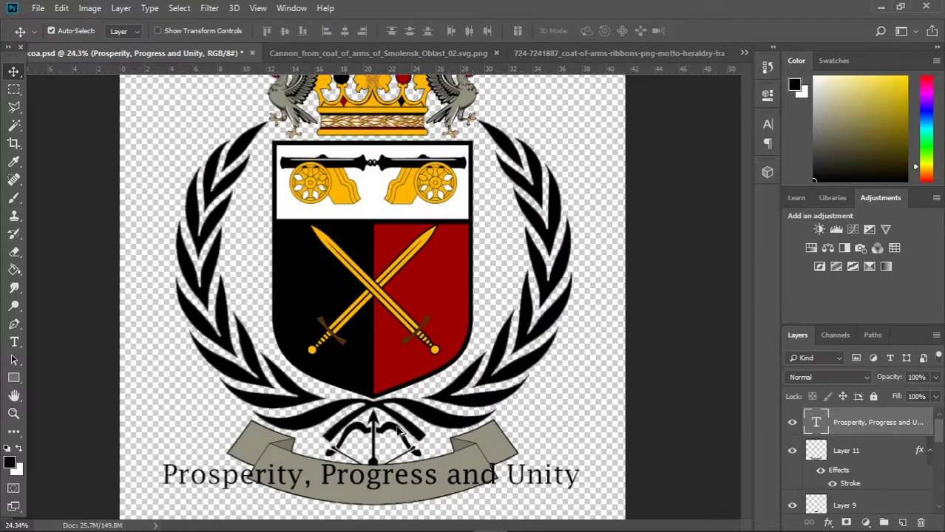
pyautogui.scroll(1, 377, 296)
pyautogui.hotkey('ctrl', 't')
pyautogui.moveTo(295, 395); pyautogui.dragTo(221, 395)
pyautogui.press('Return')
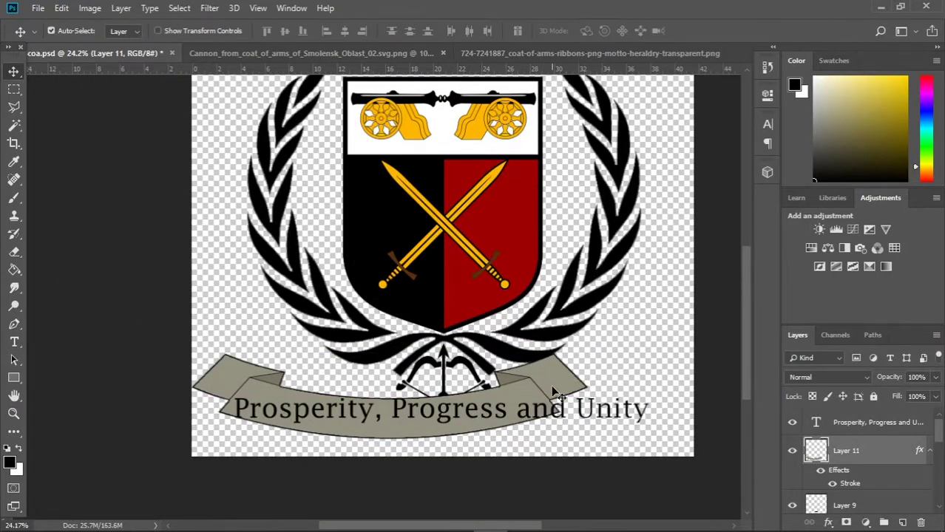
pyautogui.moveTo(586, 378)
pyautogui.mouseDown()
pyautogui.moveTo(568, 378)
pyautogui.moveTo(583, 374)
pyautogui.mouseUp()
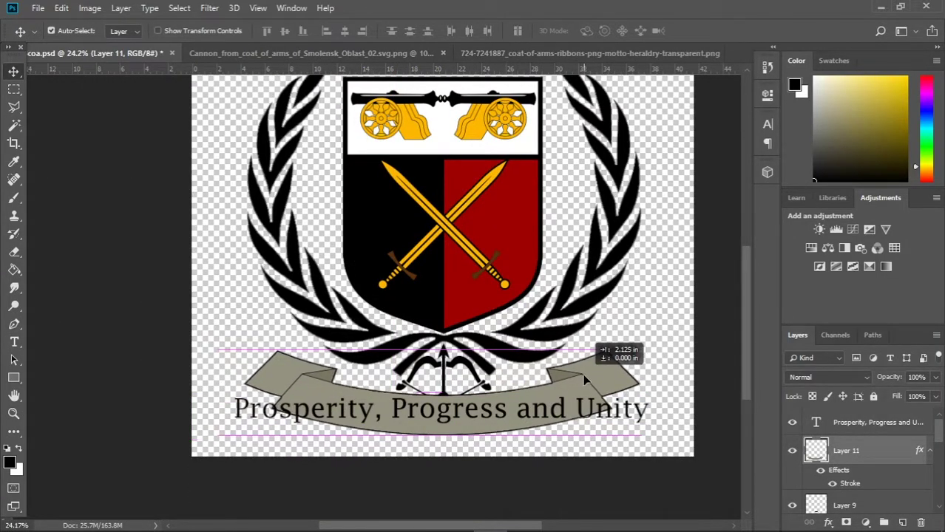
pyautogui.scroll(5, 583, 373)
pyautogui.moveTo(555, 350); pyautogui.dragTo(564, 343)
pyautogui.scroll(-5, 565, 343)
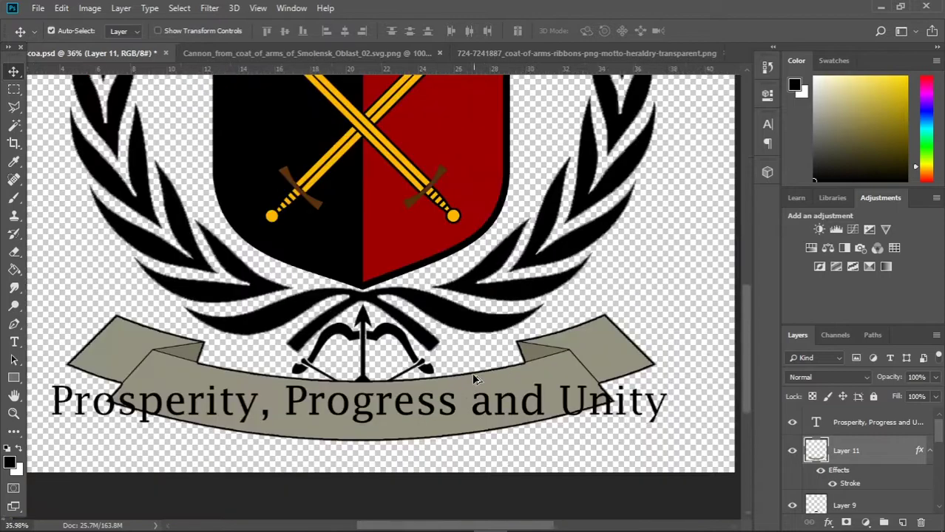
pyautogui.scroll(-1, 403, 466)
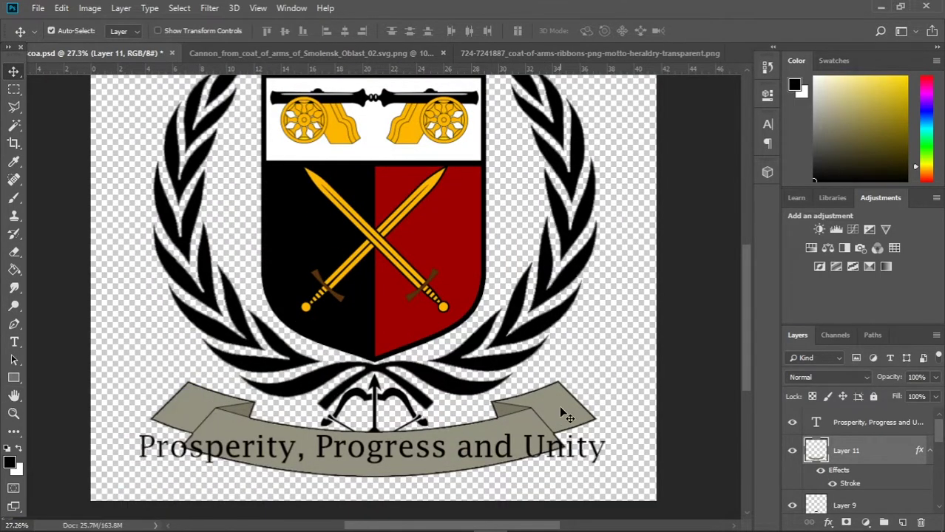
# Widen the ribbon layer further and place it under the shield inside the canvas
pyautogui.click(497, 457)
pyautogui.click(547, 432)
pyautogui.hotkey('ctrl', 't')
pyautogui.moveTo(596, 429); pyautogui.dragTo(721, 393)
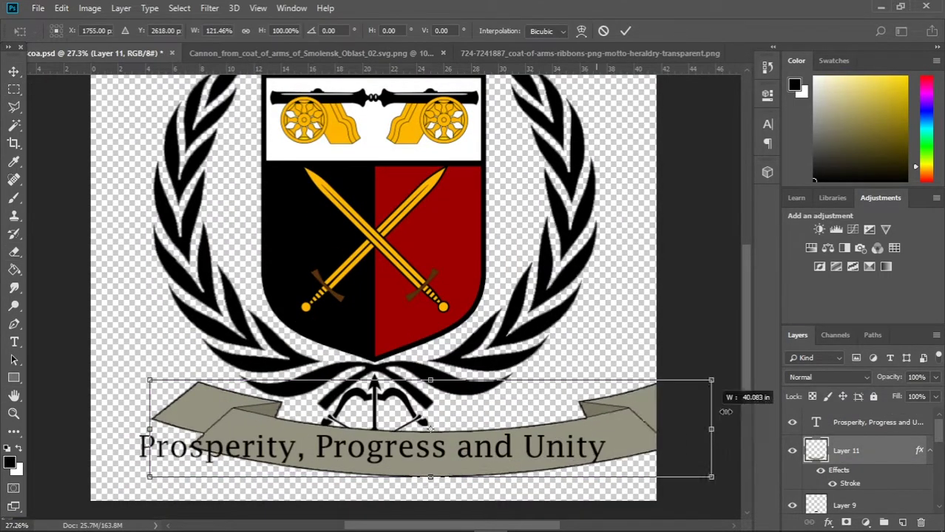
pyautogui.press('Return')
pyautogui.scroll(-2, 524, 457)
pyautogui.moveTo(429, 457); pyautogui.dragTo(523, 457)
pyautogui.moveTo(687, 437); pyautogui.dragTo(581, 448)
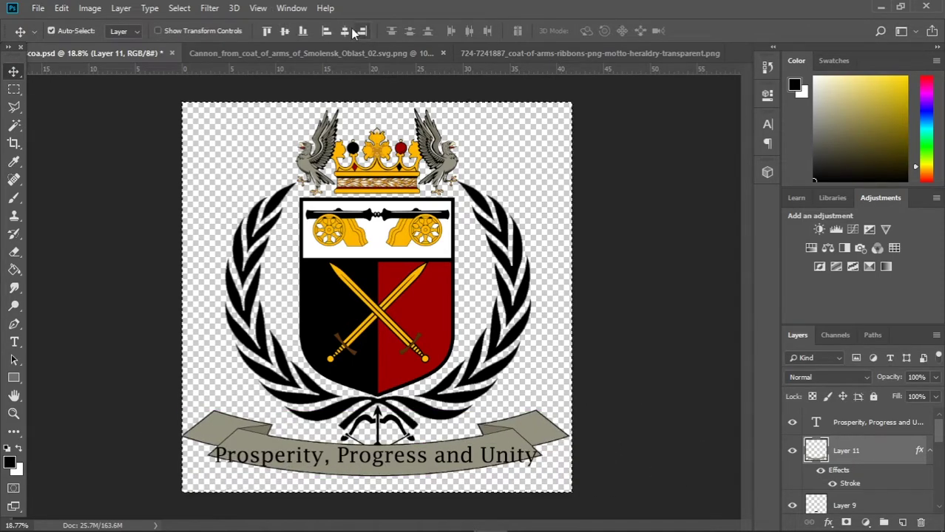
pyautogui.scroll(1, 57, 445)
# Apply the Arc warp style to the motto text
pyautogui.hotkey('alt', ']')
pyautogui.click(556, 30)
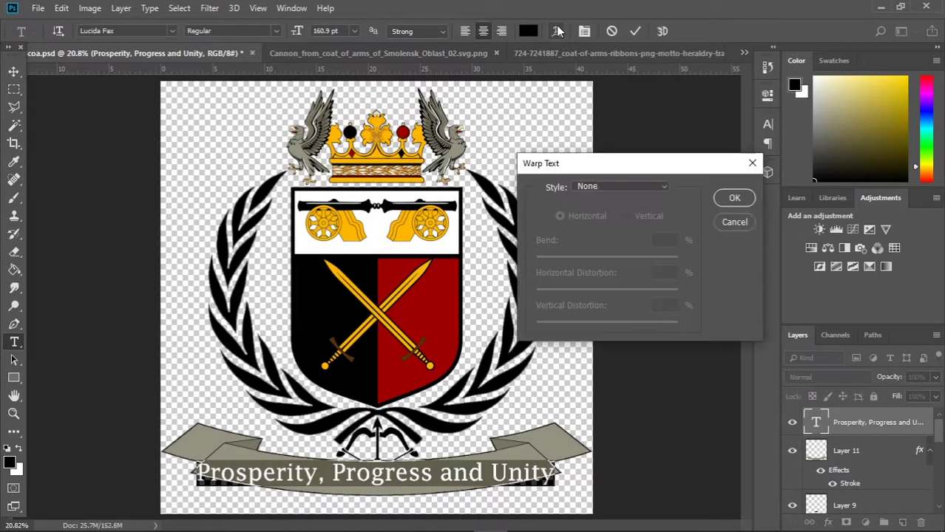
pyautogui.click(621, 186)
pyautogui.click(617, 226)
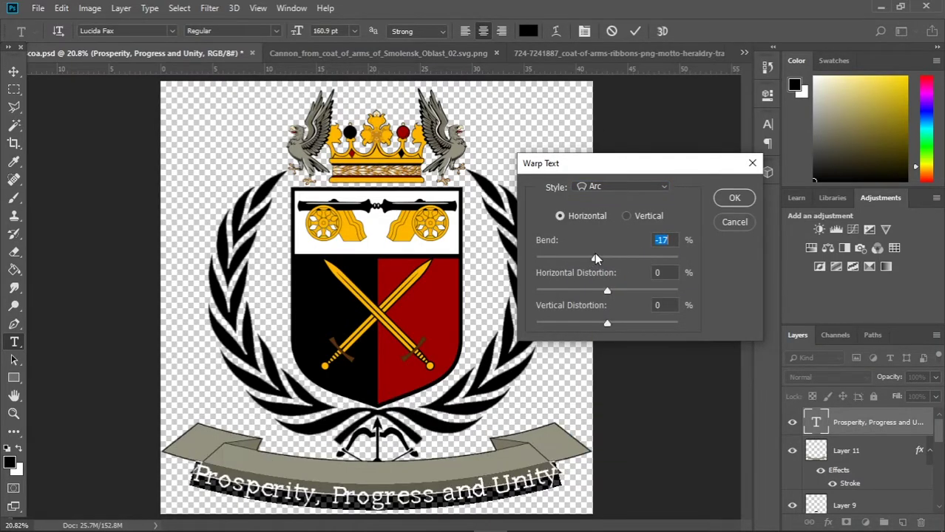
pyautogui.click(735, 198)
# Nudge the curved motto onto the ribbon
pyautogui.press('v')
pyautogui.scroll(-3, 199, 297)
pyautogui.moveTo(381, 319); pyautogui.dragTo(381, 303)
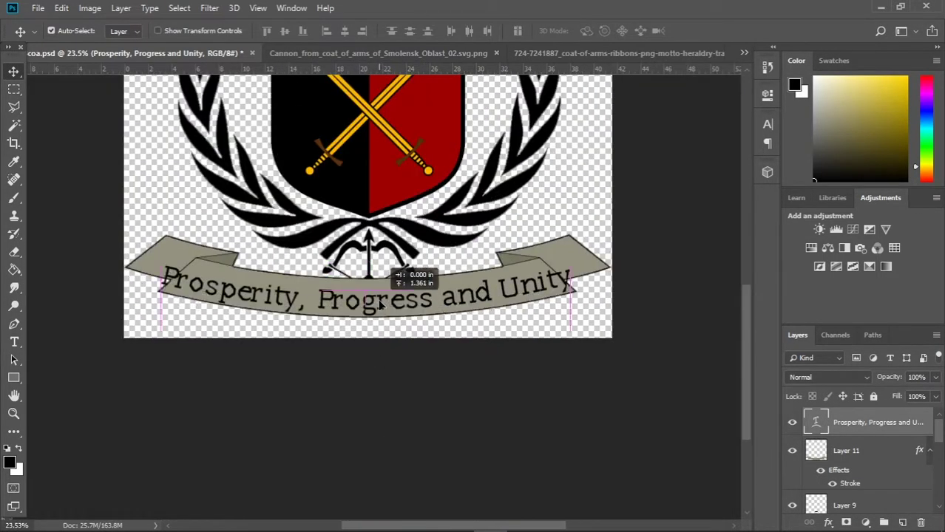
pyautogui.hotkey('ctrl', 't')
pyautogui.moveTo(459, 299); pyautogui.dragTo(475, 300)
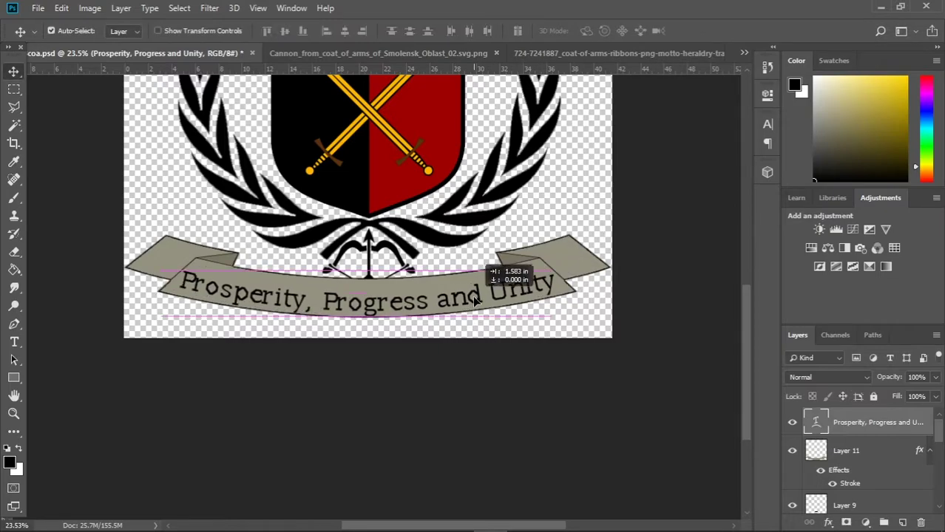
pyautogui.scroll(2, 475, 297)
pyautogui.hotkey('ctrl', 't')
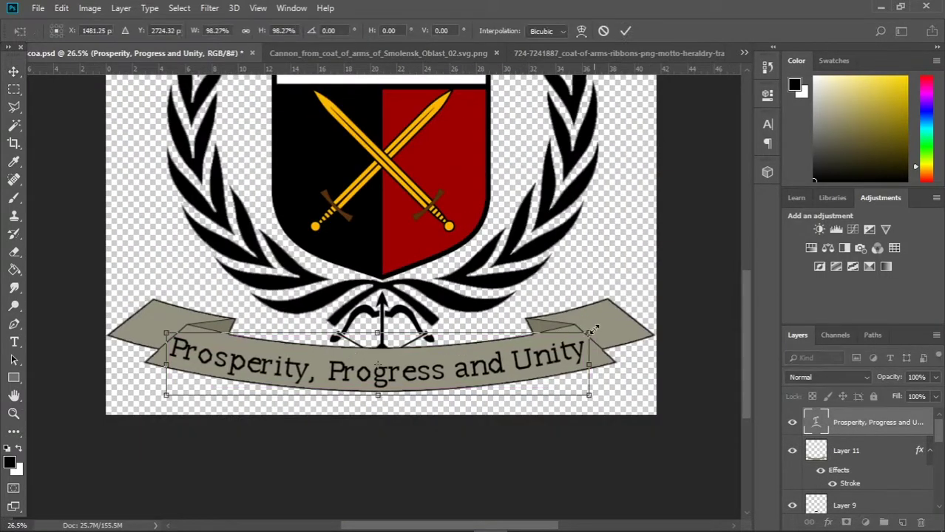
pyautogui.press('Return')
pyautogui.scroll(-3, 367, 105)
pyautogui.scroll(2, 367, 105)
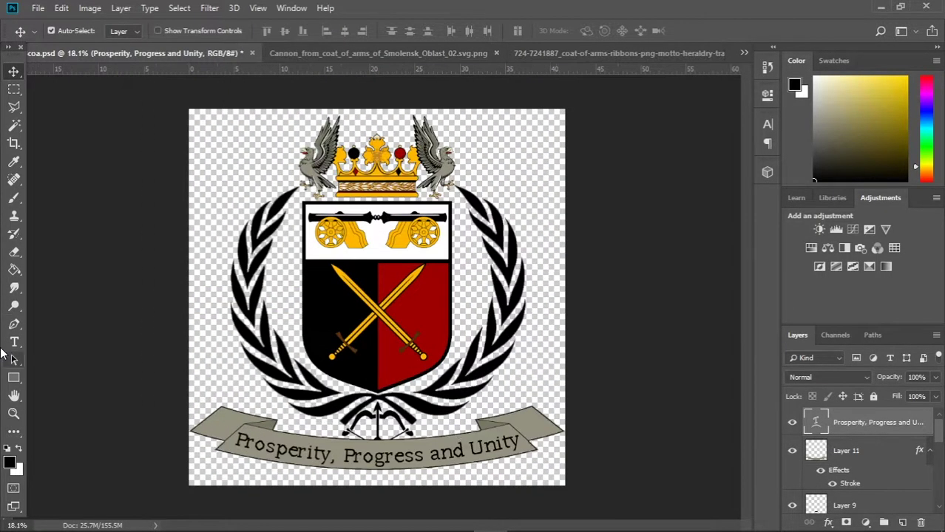
# Try the Arc Lower warp, then settle back on the Arc warp with bend -16
pyautogui.press('t')
pyautogui.click(556, 31)
pyautogui.click(622, 186)
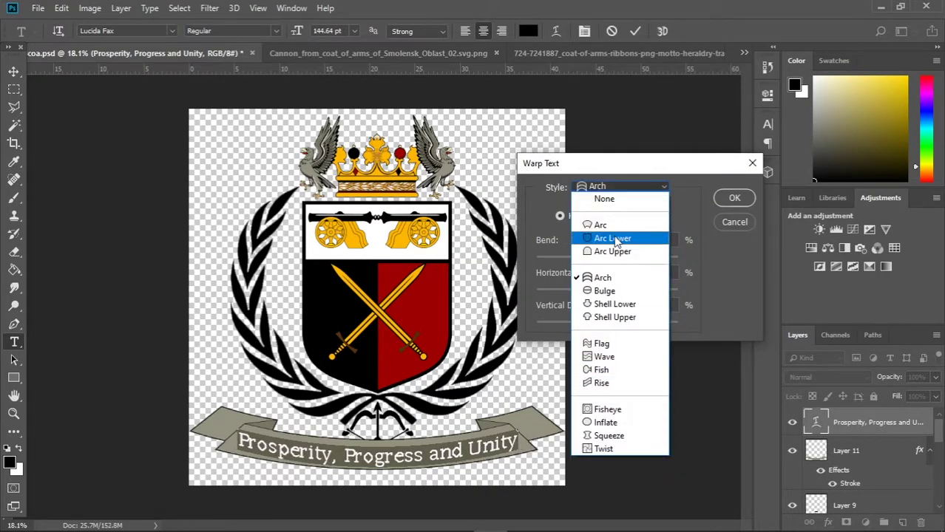
pyautogui.click(612, 238)
pyautogui.click(621, 187)
pyautogui.click(600, 225)
pyautogui.click(734, 197)
pyautogui.click(13, 71)
pyautogui.scroll(1, 337, 421)
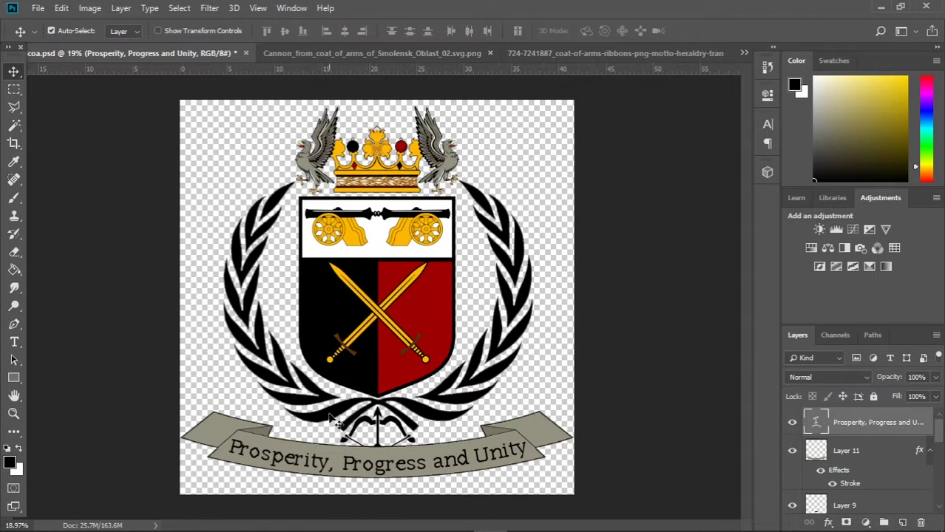
# Change the motto font to Gloucester MT Extra Condensed
pyautogui.doubleClick(377, 458)
pyautogui.click(171, 30)
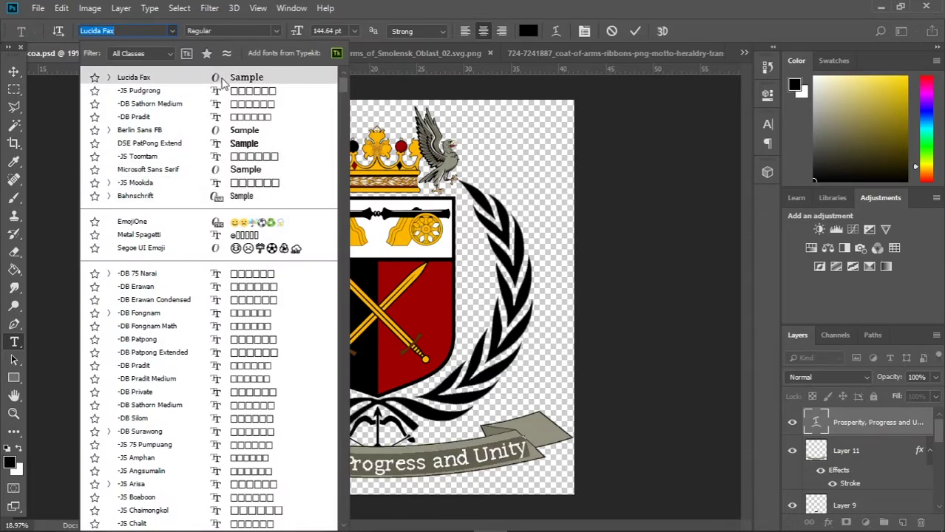
pyautogui.moveTo(343, 83); pyautogui.dragTo(340, 257)
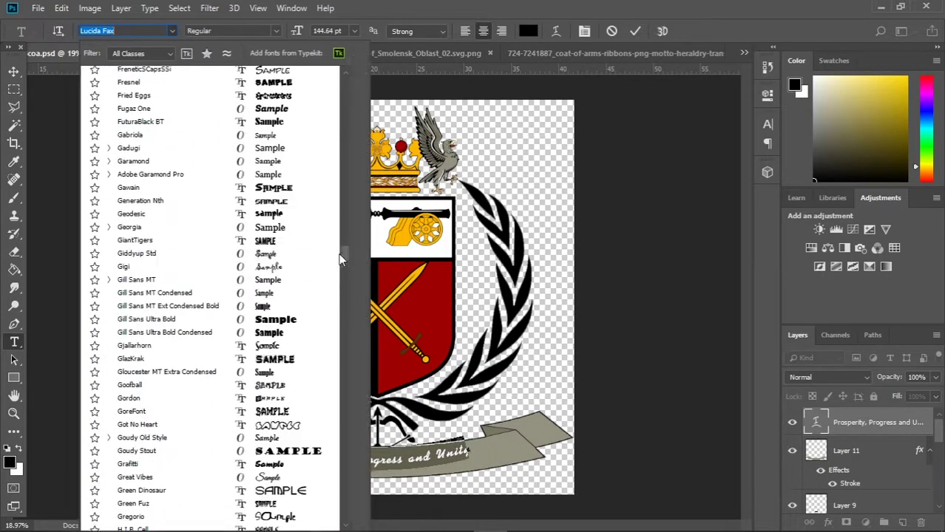
pyautogui.click(271, 371)
pyautogui.click(14, 71)
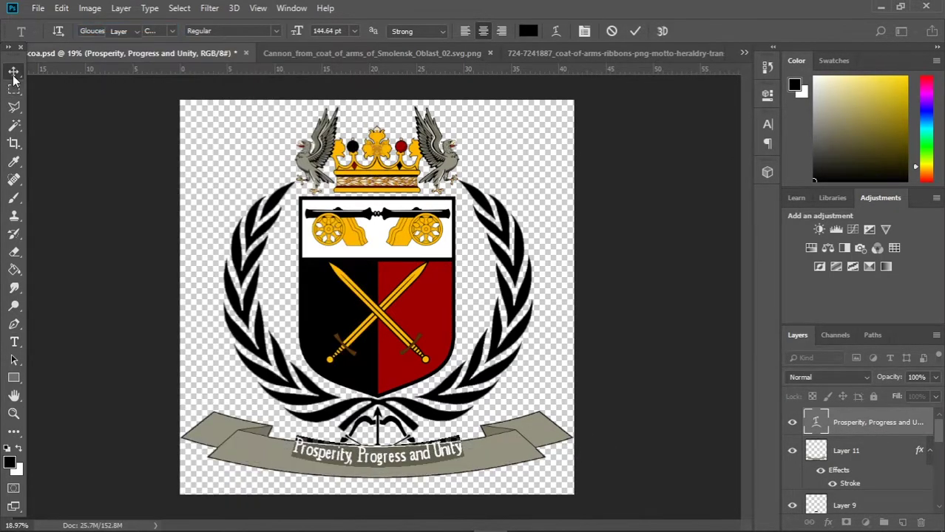
pyautogui.scroll(2, 341, 421)
pyautogui.scroll(-1, 341, 420)
pyautogui.scroll(-3, 493, 392)
# Reposition the ribbon and narrow it to suit the condensed motto
pyautogui.moveTo(325, 390); pyautogui.dragTo(377, 443)
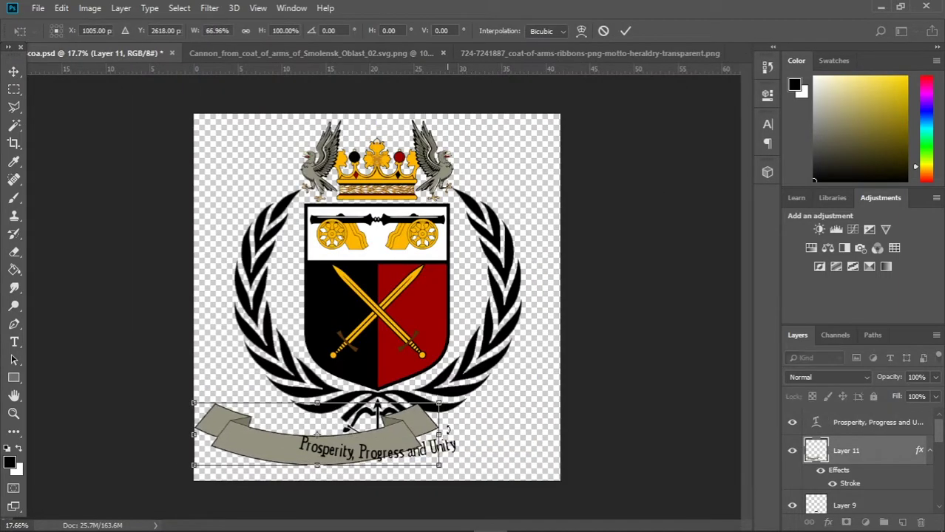
pyautogui.scroll(3, 400, 432)
pyautogui.click(414, 399)
pyautogui.scroll(-5, 414, 399)
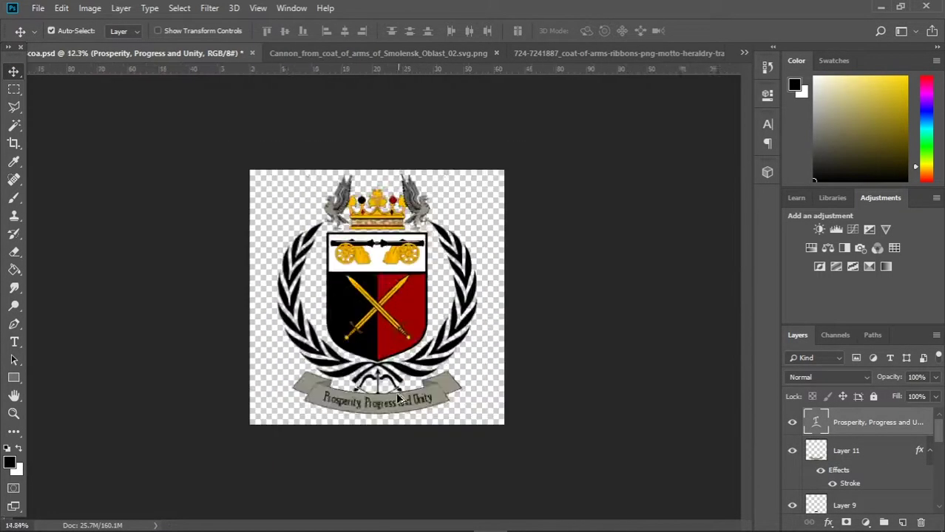
pyautogui.scroll(4, 325, 429)
pyautogui.moveTo(488, 397); pyautogui.dragTo(548, 406)
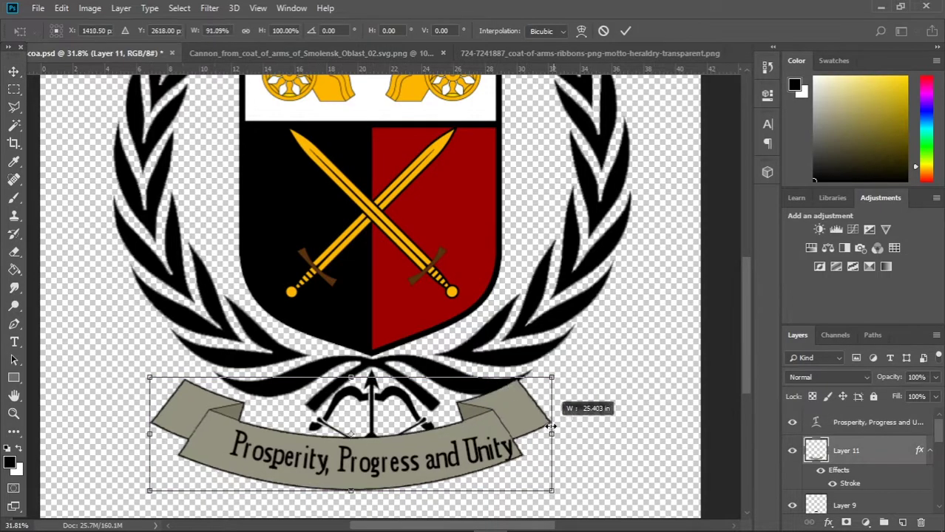
pyautogui.scroll(-4, 468, 488)
pyautogui.scroll(3, 250, 448)
# Reconfirm the Arc warp on the motto text
pyautogui.press('t')
pyautogui.click(250, 447)
pyautogui.click(556, 30)
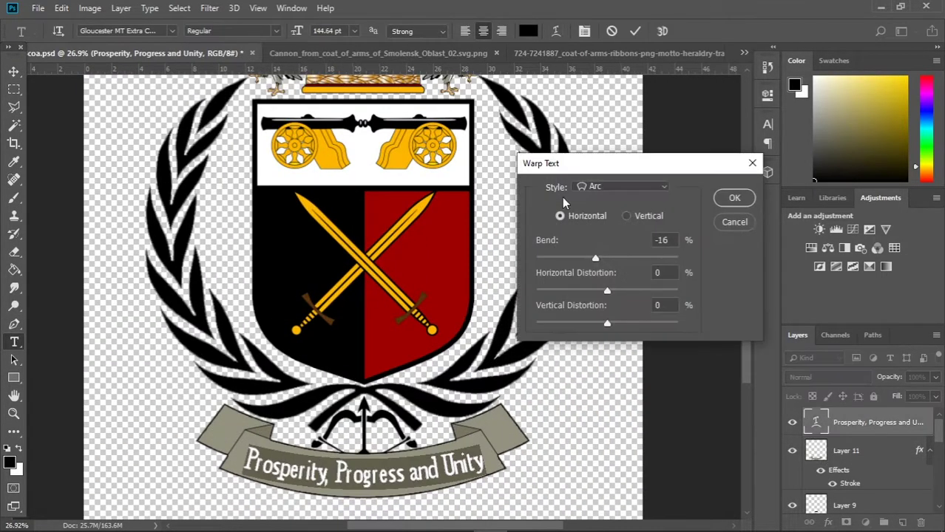
pyautogui.press('Return')
pyautogui.click(14, 71)
pyautogui.scroll(2, 362, 459)
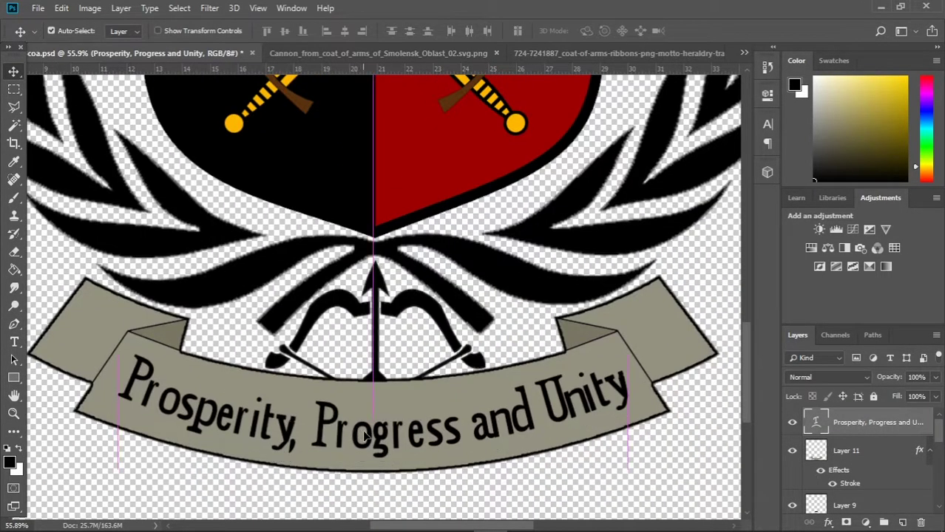
pyautogui.scroll(-4, 363, 414)
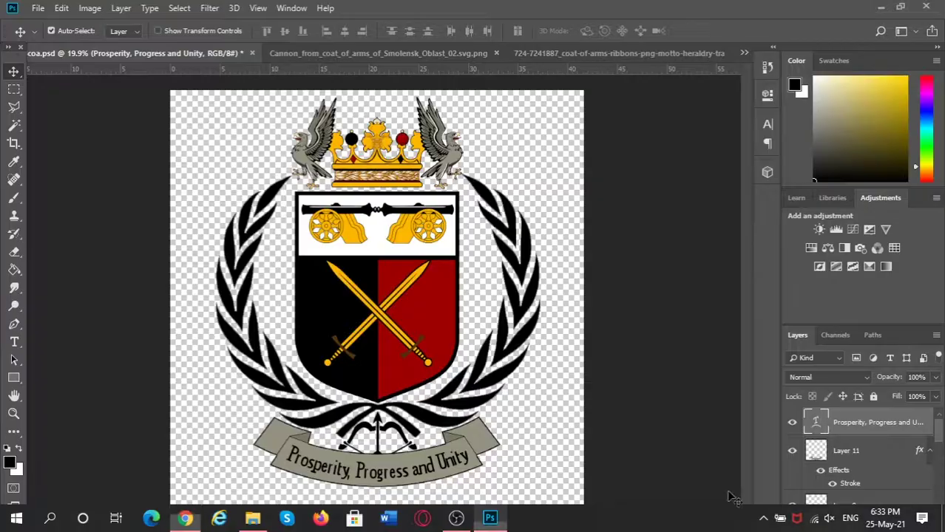
# Look up a Latin translation of the motto and select it
pyautogui.press('t')
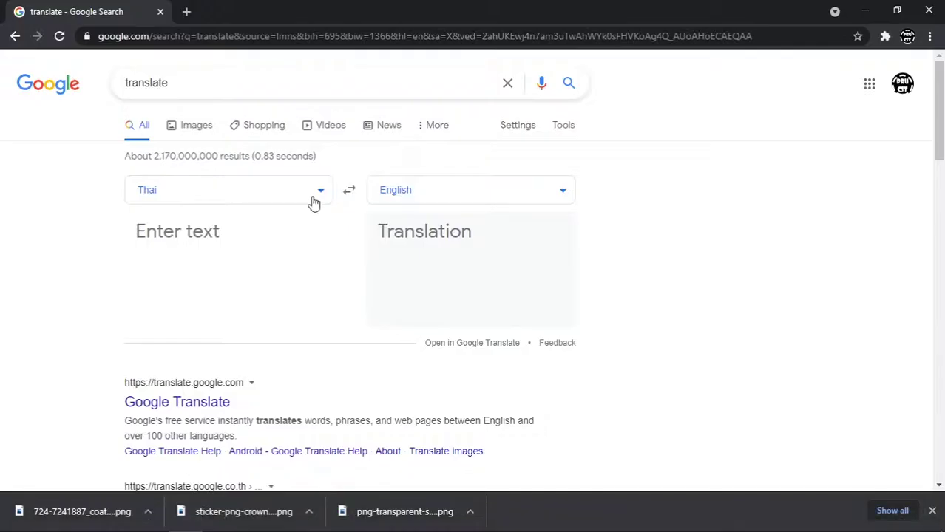
pyautogui.moveTo(378, 231); pyautogui.dragTo(517, 264)
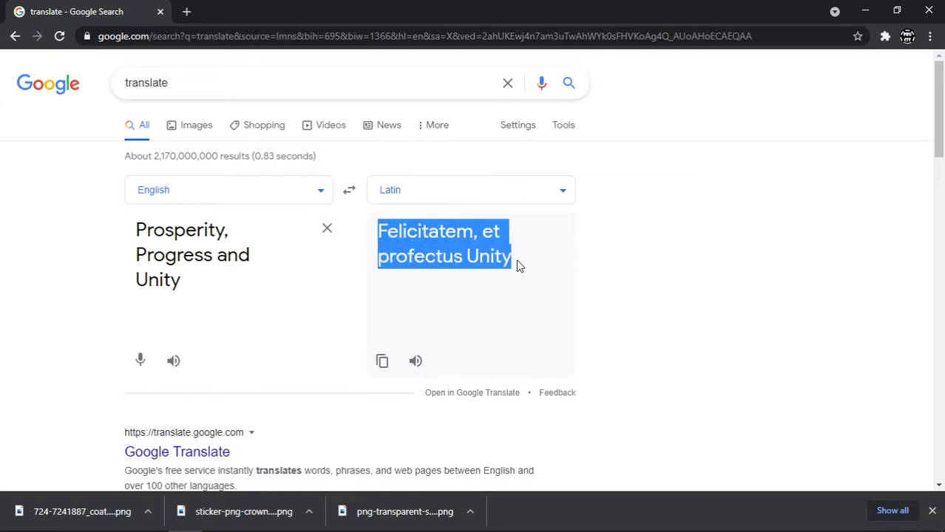
pyautogui.click(477, 319)
# Hide the English motto copy layer and settle the motto back on the ribbon
pyautogui.press('v')
pyautogui.scroll(3, 287, 392)
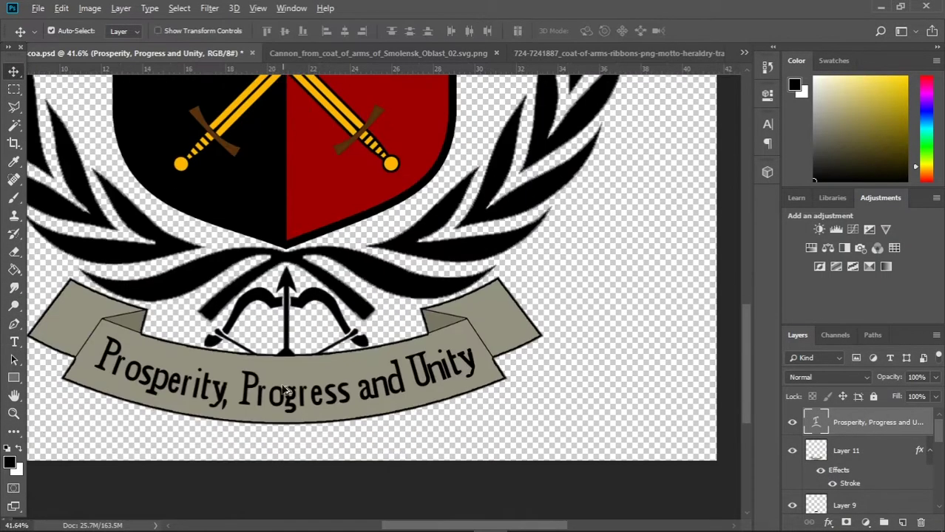
pyautogui.click(792, 450)
pyautogui.moveTo(264, 375); pyautogui.dragTo(344, 267)
pyautogui.moveTo(548, 276); pyautogui.dragTo(466, 383)
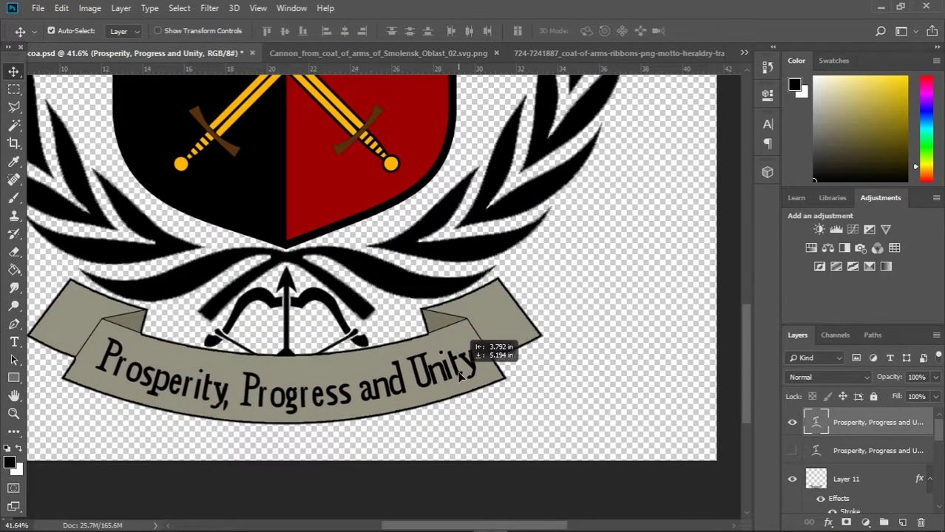
pyautogui.scroll(1, 466, 383)
# Select and delete the English motto text on the ribbon
pyautogui.doubleClick(562, 360)
pyautogui.scroll(-2, 102, 225)
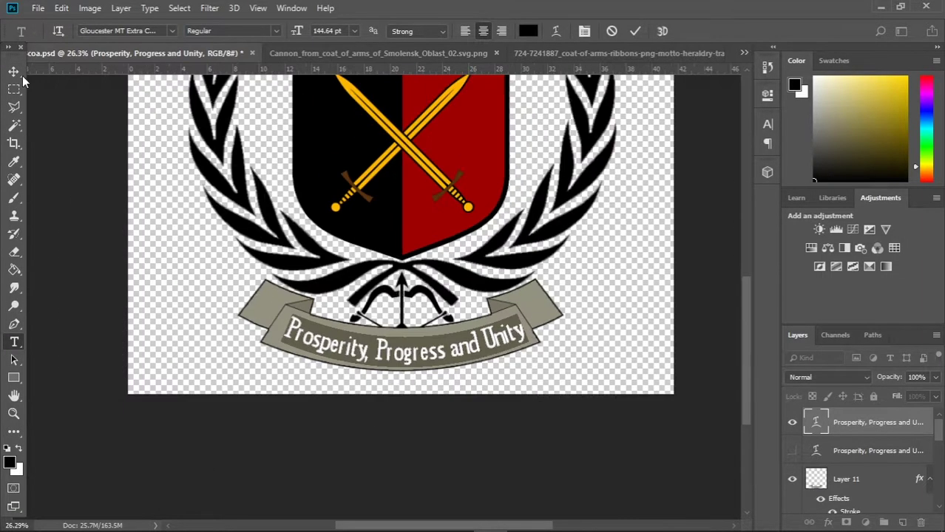
pyautogui.click(13, 71)
pyautogui.click(182, 515)
pyautogui.click(485, 516)
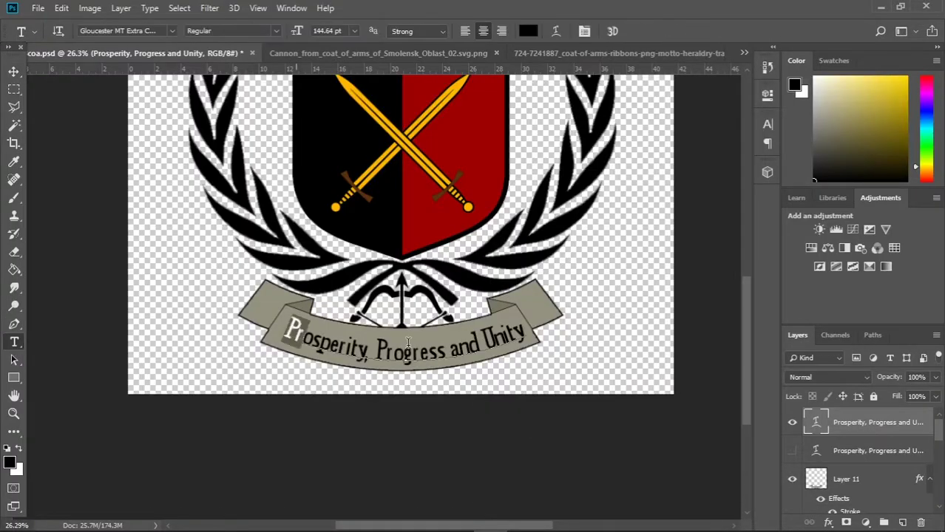
pyautogui.moveTo(545, 347); pyautogui.dragTo(243, 359)
pyautogui.press('BackSpace')
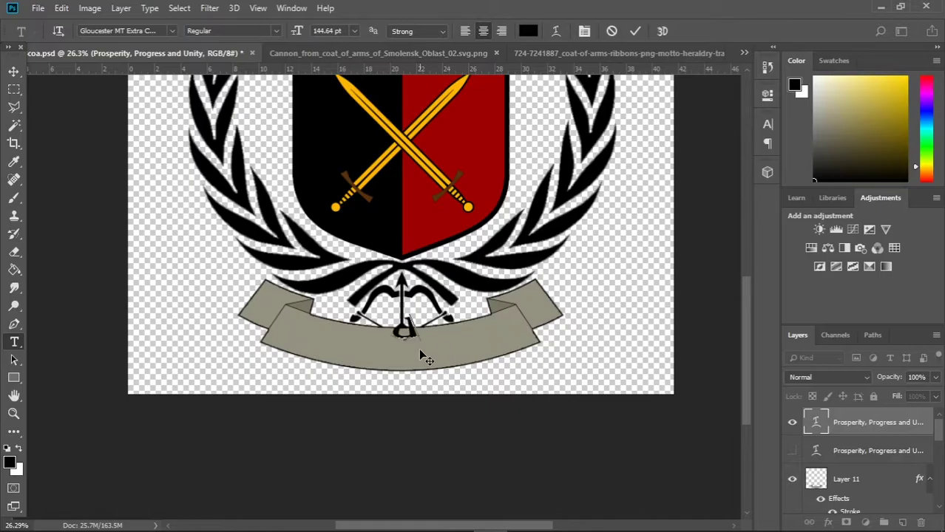
# Paste the Latin motto "Felicitatem, et profectus Unity" onto the ribbon
pyautogui.click(182, 515)
pyautogui.click(388, 361)
pyautogui.click(182, 516)
pyautogui.hotkey('ctrl', 'v')
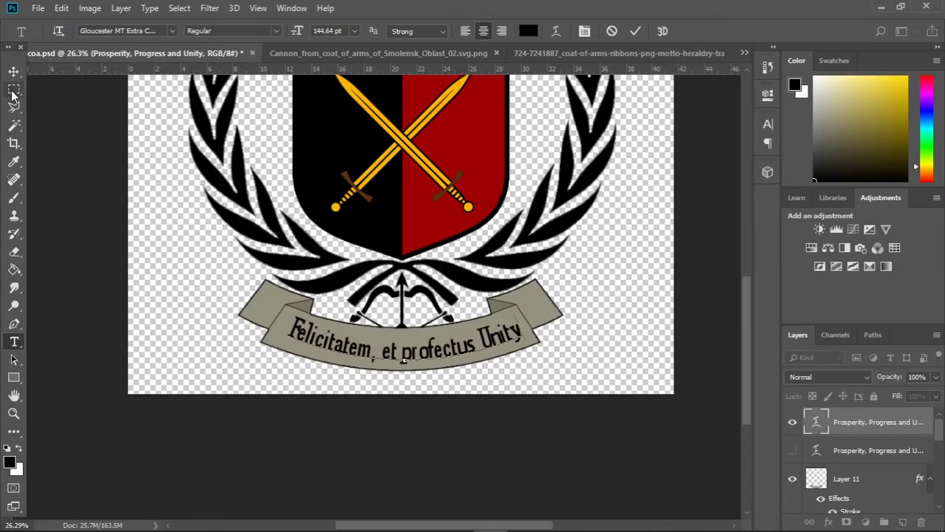
pyautogui.scroll(2, 441, 330)
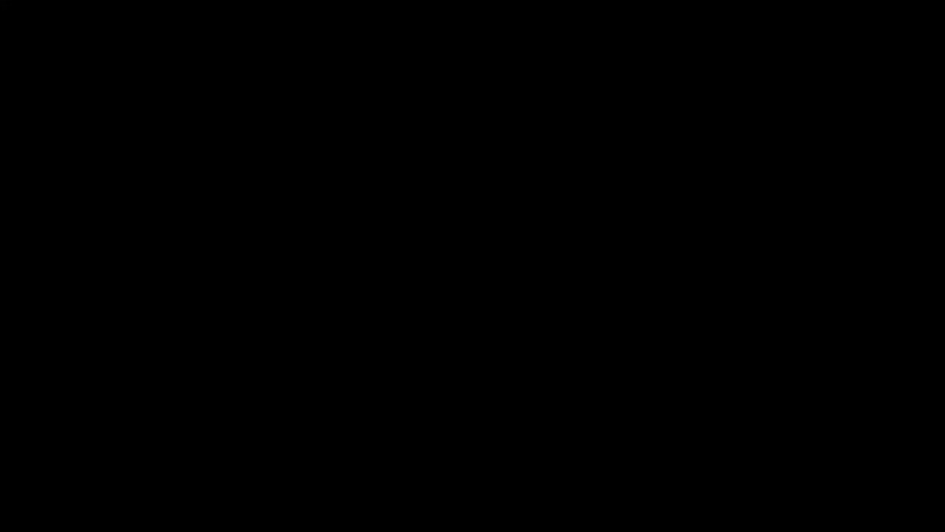